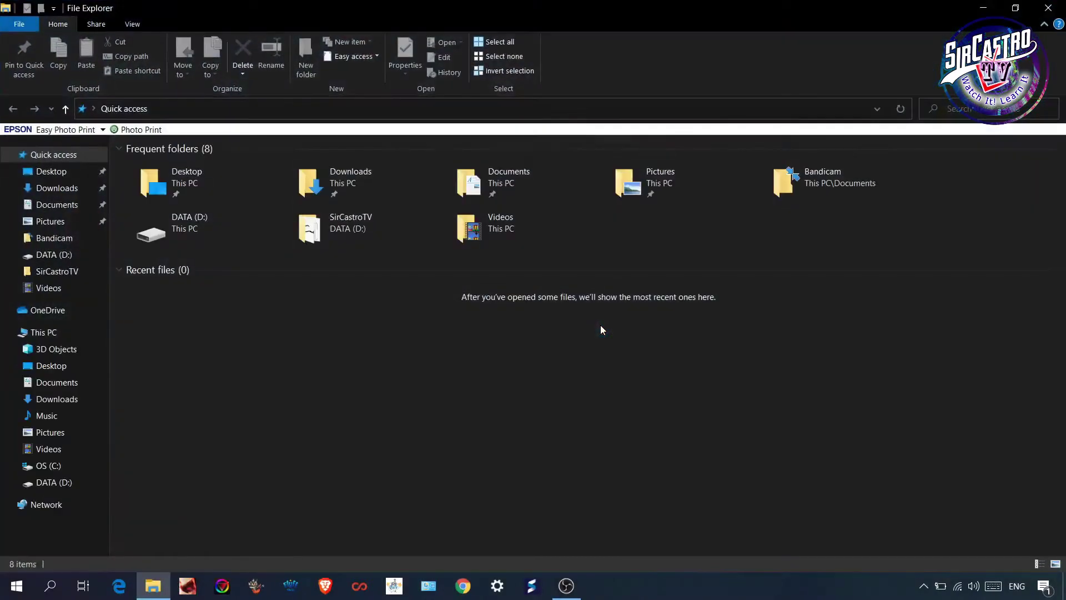
Step: Show the drives in This PC and open the temporary files folder by running %temp%
left_click(49, 333)
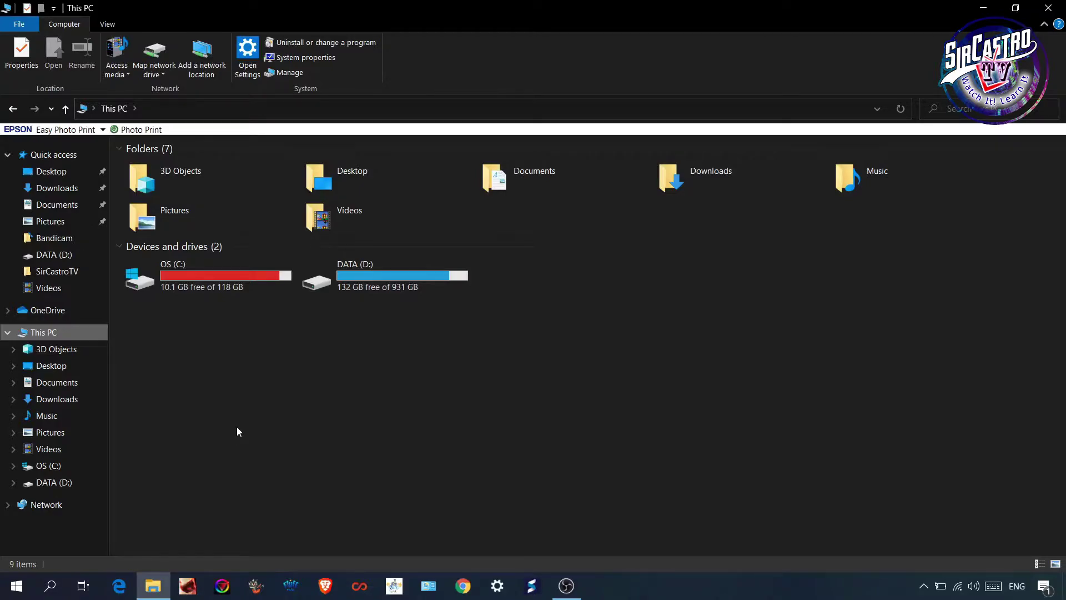
key("super+r")
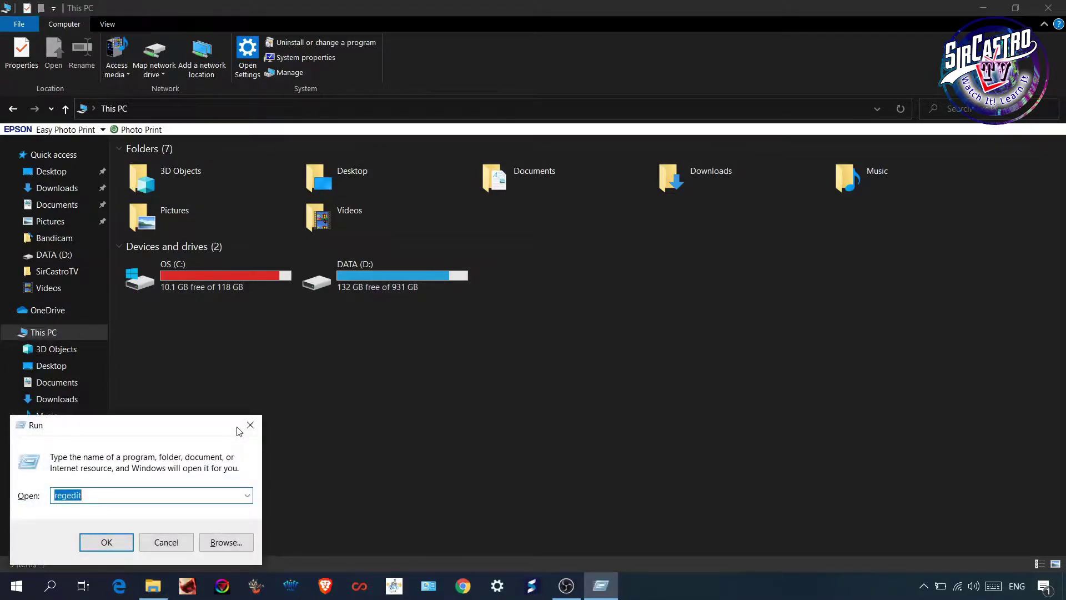
key("BackSpace")
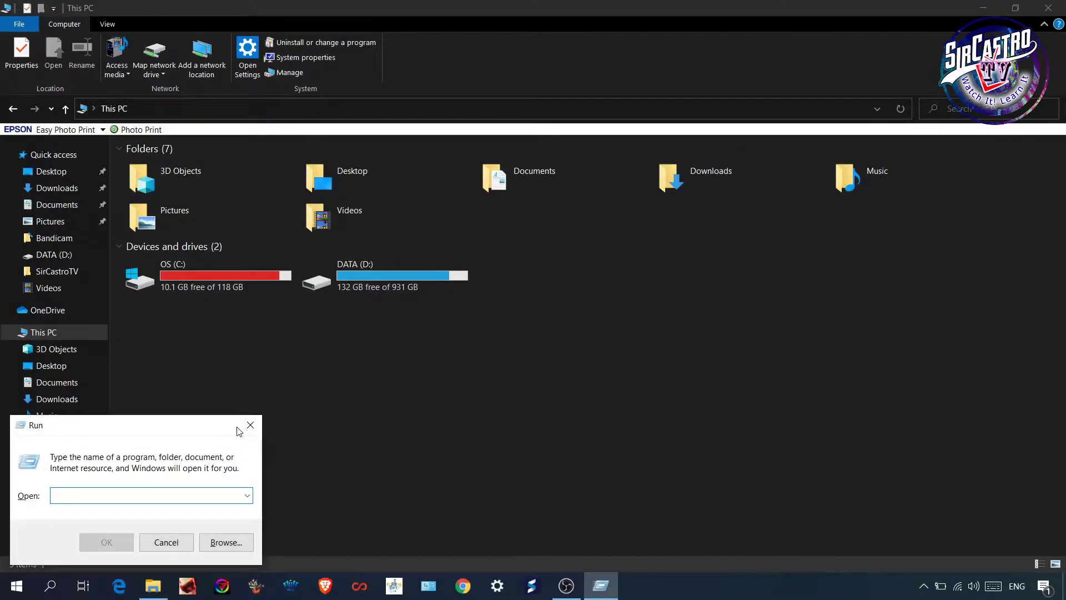
type("%")
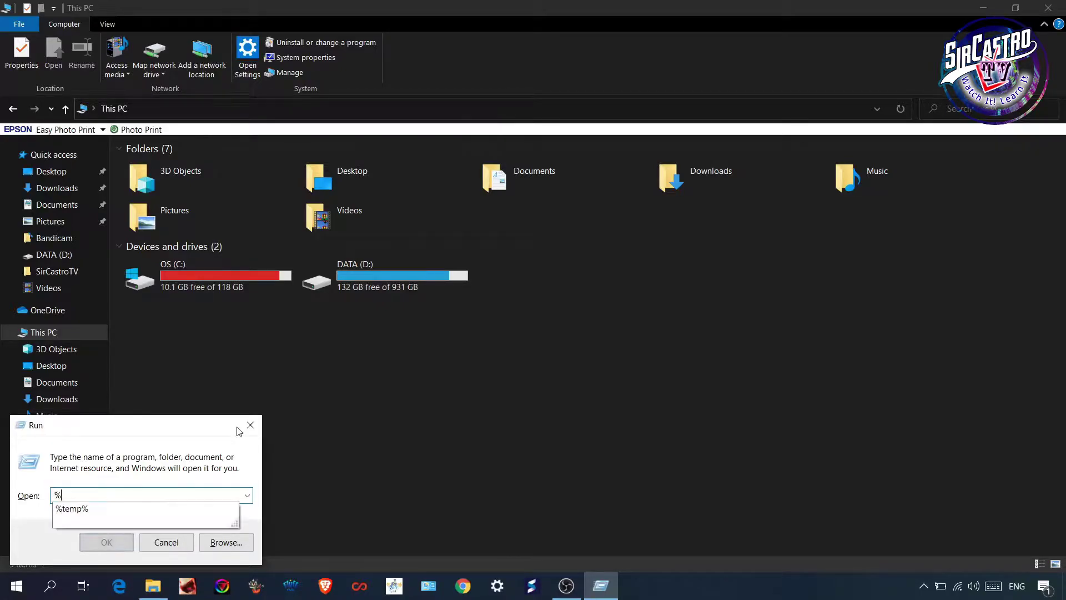
key("Down")
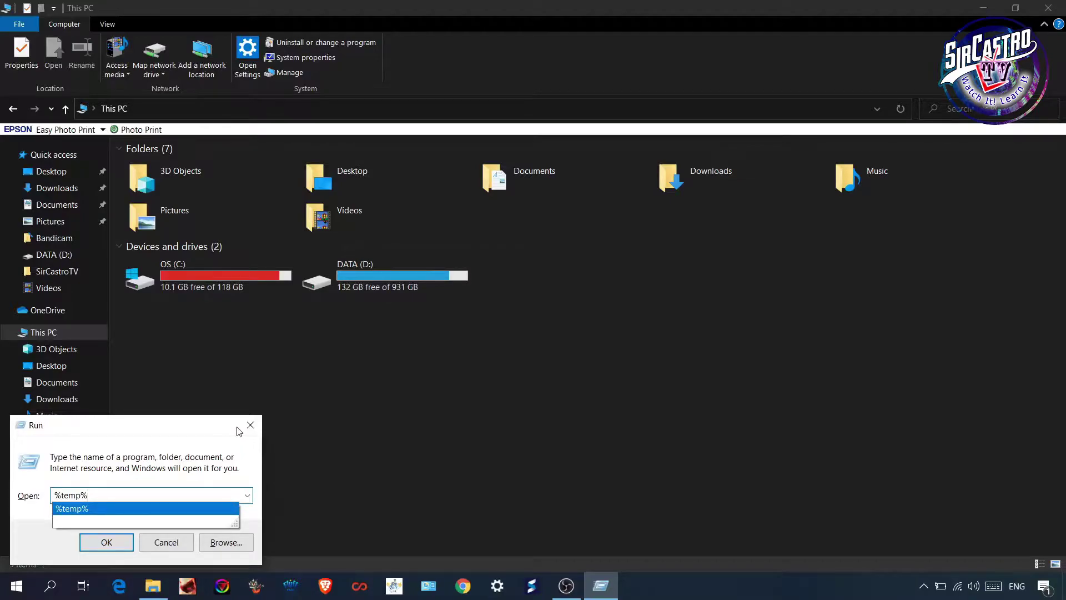
key("Return")
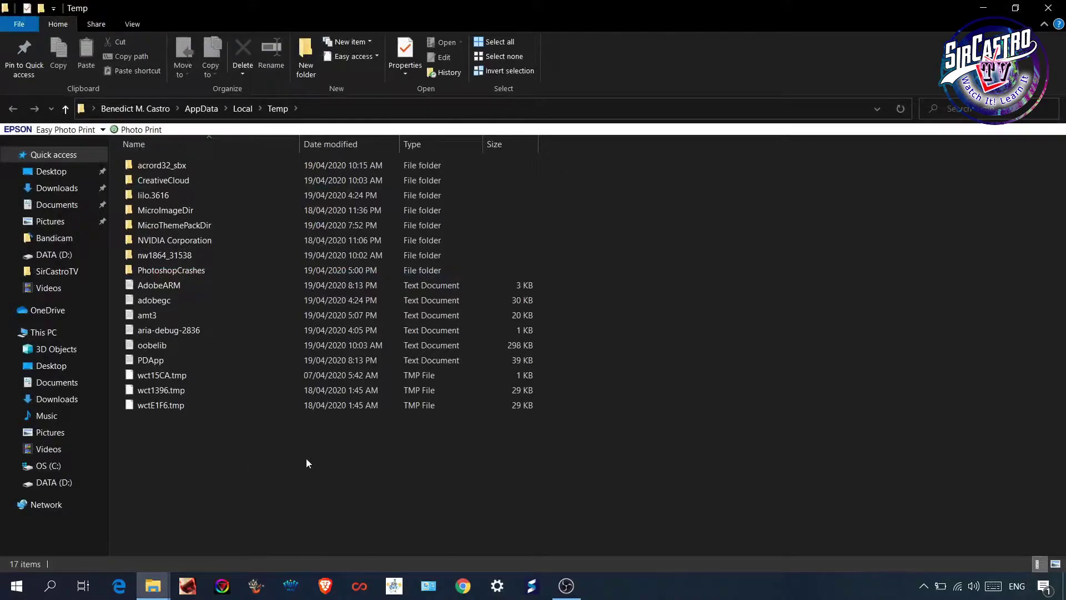
Step: Delete everything in the Temp folder, retrying the files in use and skipping all that remain locked
key("ctrl+a")
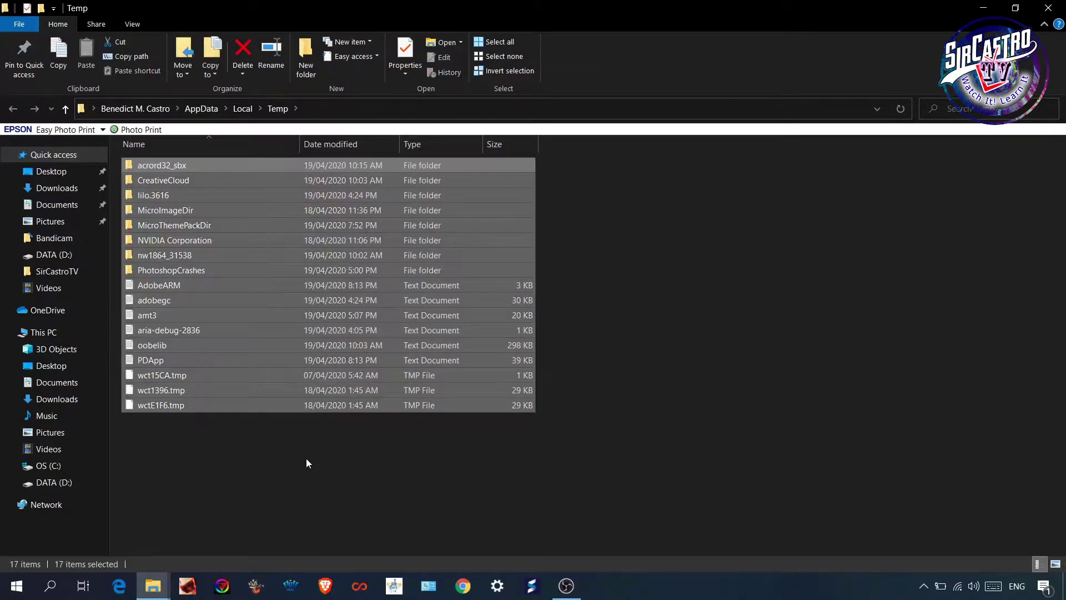
key("Delete")
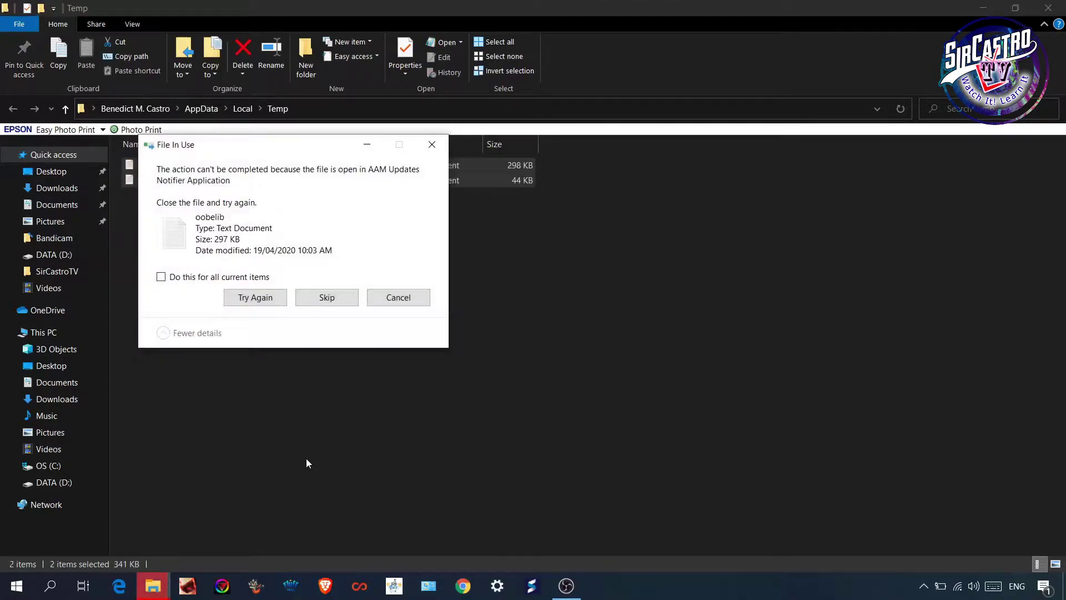
left_click(200, 278)
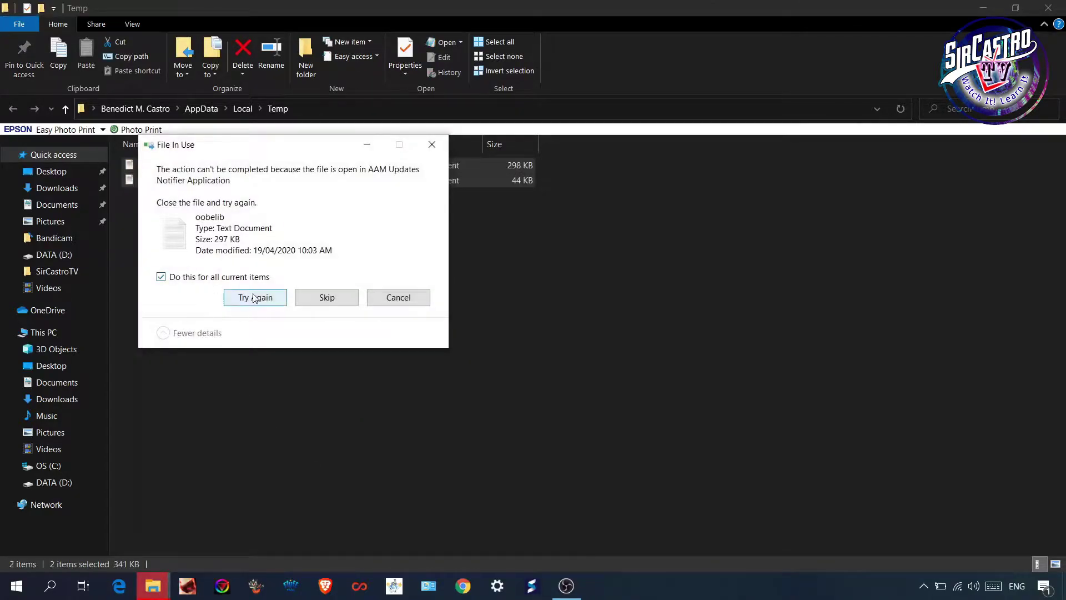
left_click(262, 302)
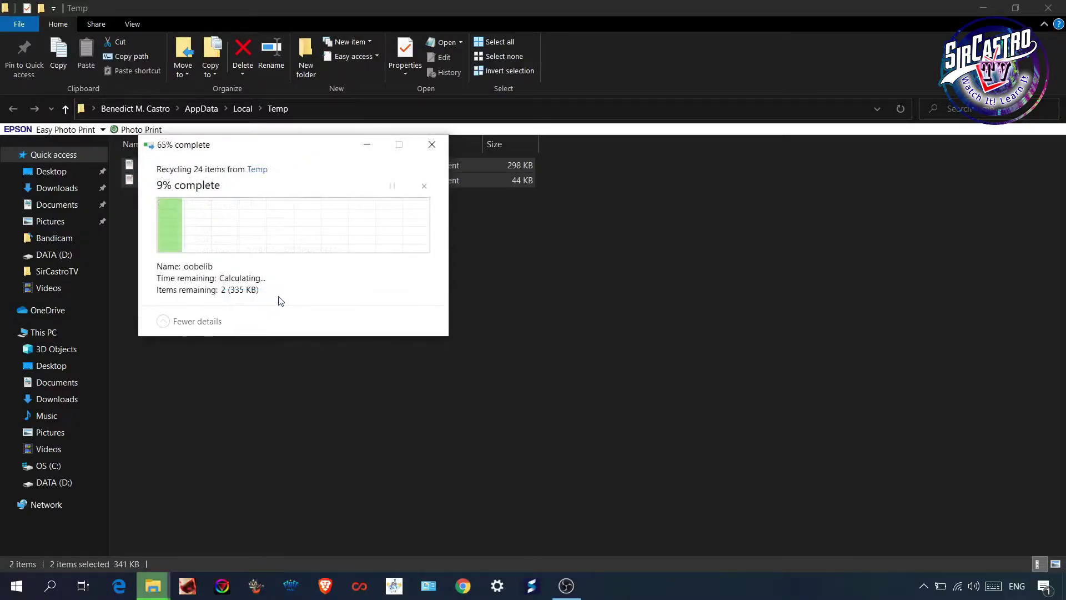
left_click(326, 299)
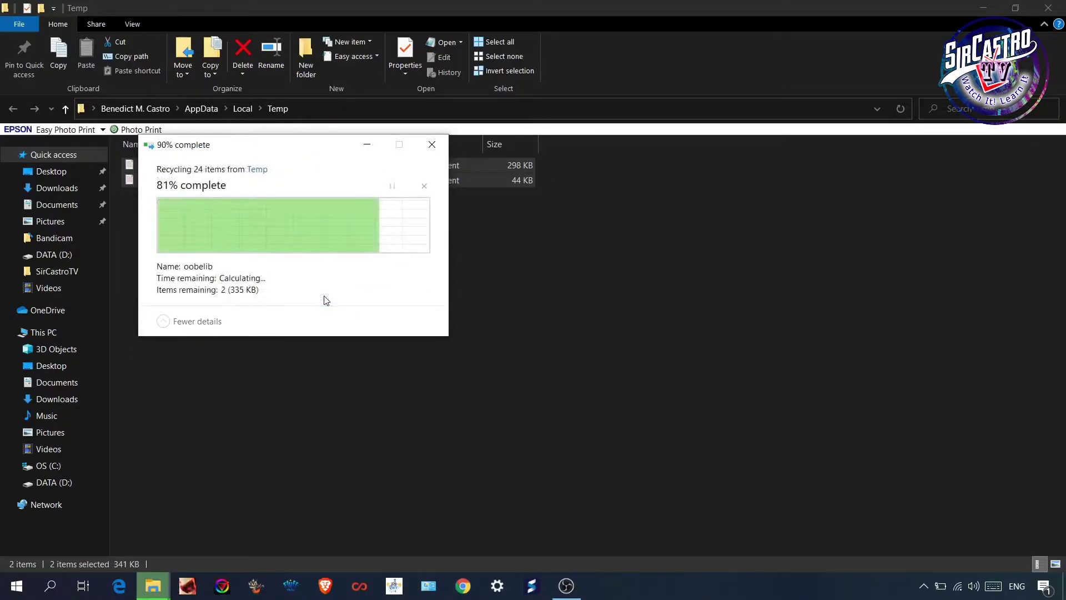
left_click(240, 282)
left_click(312, 302)
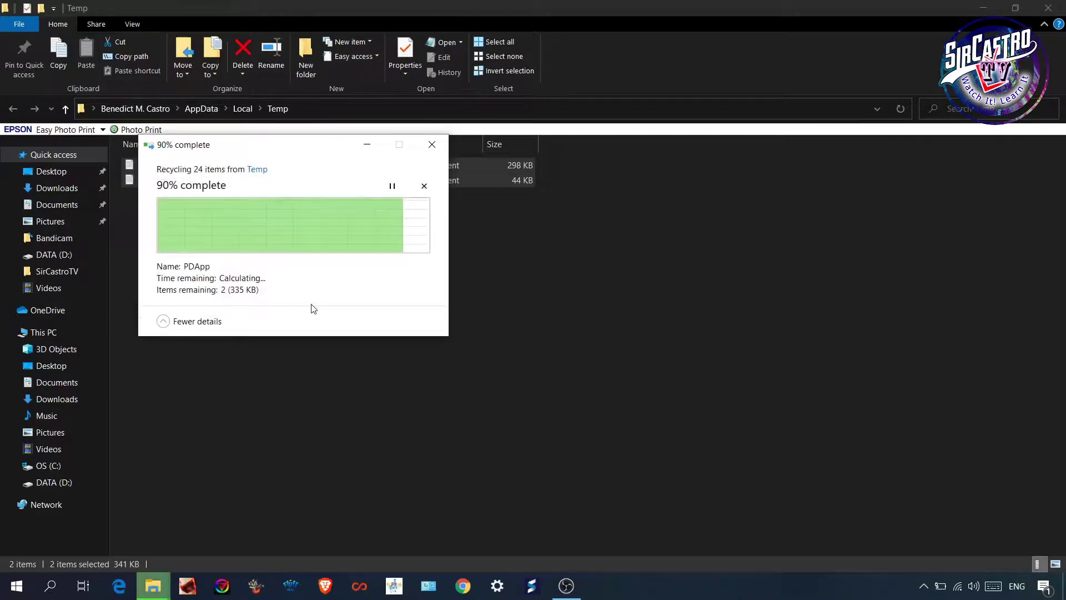
Step: Open the Windows Prefetch folder by running prefetch and grant permanent access to it
left_click(17, 586)
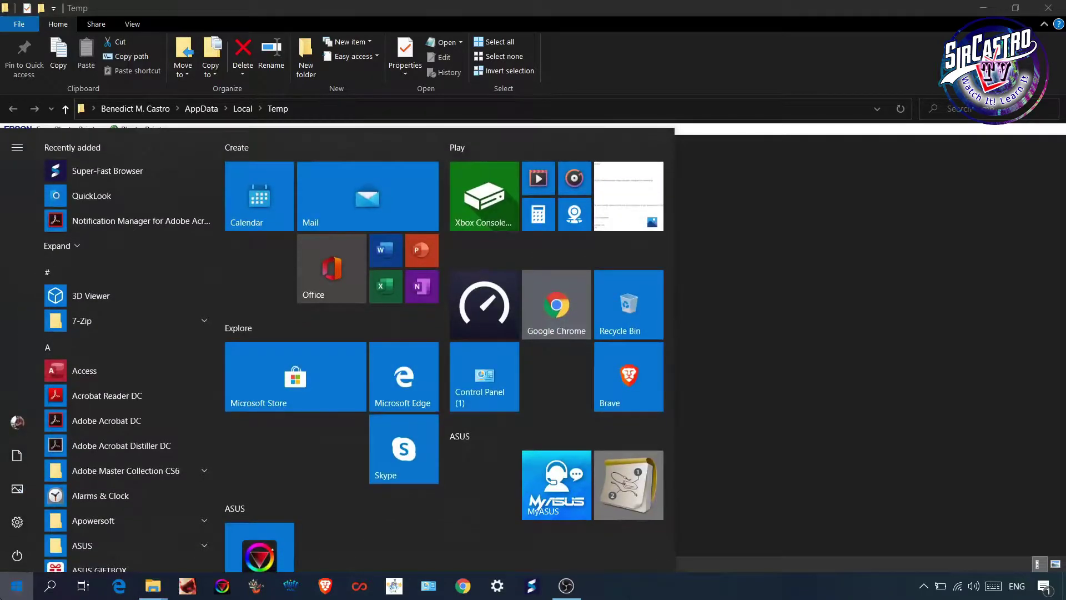
key("Escape")
key("super+r")
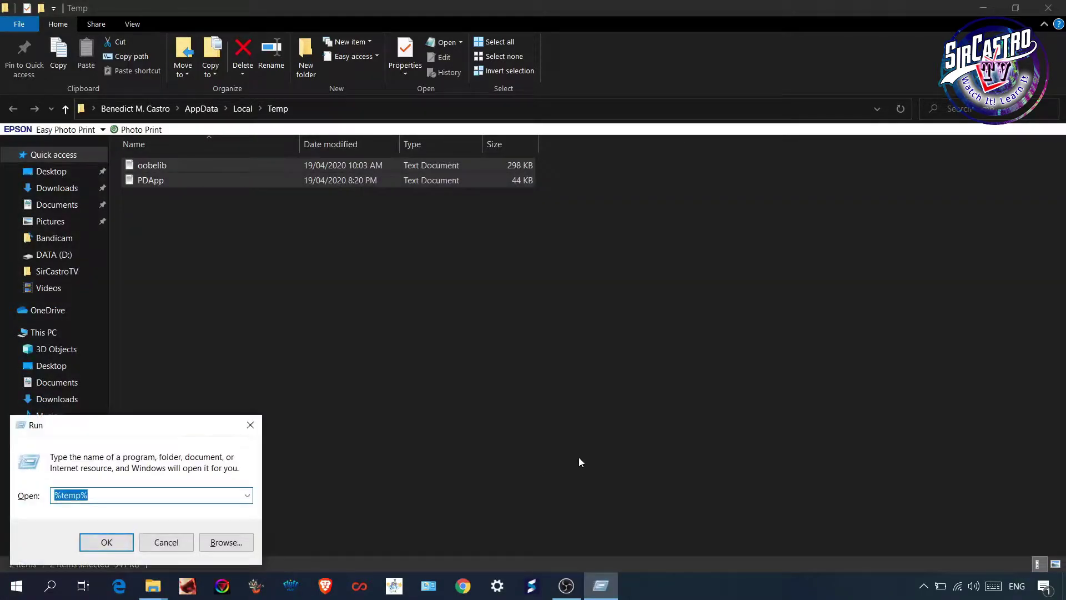
type("pre")
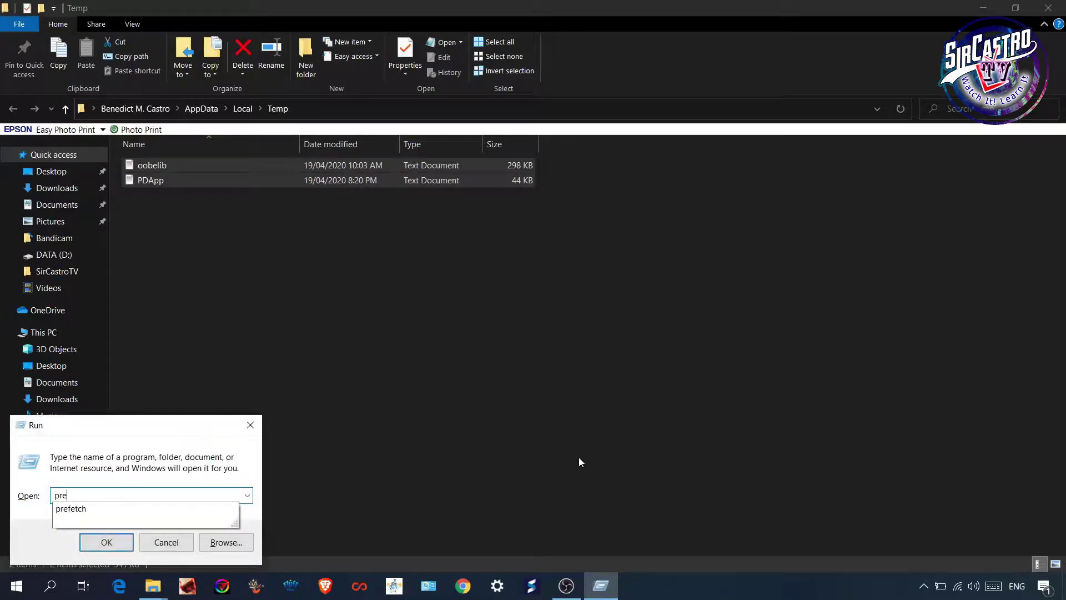
type("fetch")
key("Return")
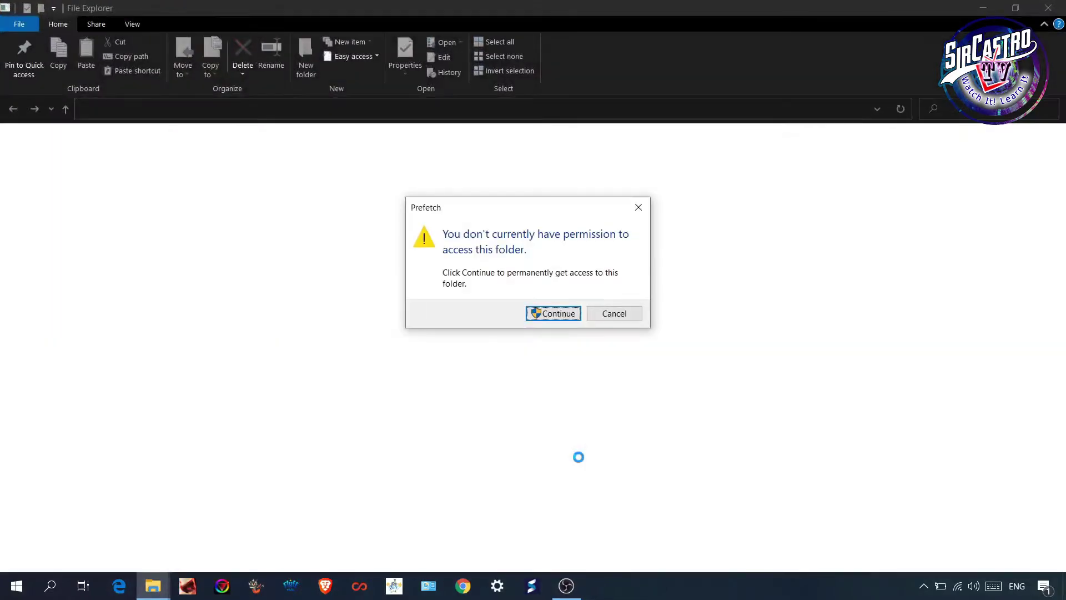
left_click(558, 314)
Step: Delete all files in the Prefetch folder, skipping the file in use, and clear the selection
left_click(447, 376)
key("ctrl+a")
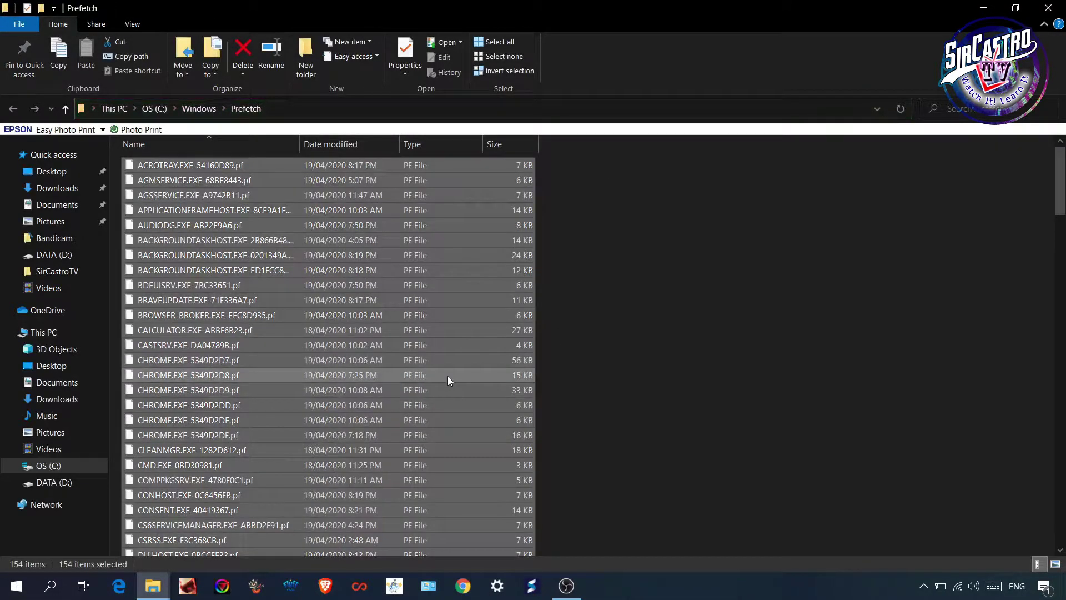
key("Delete")
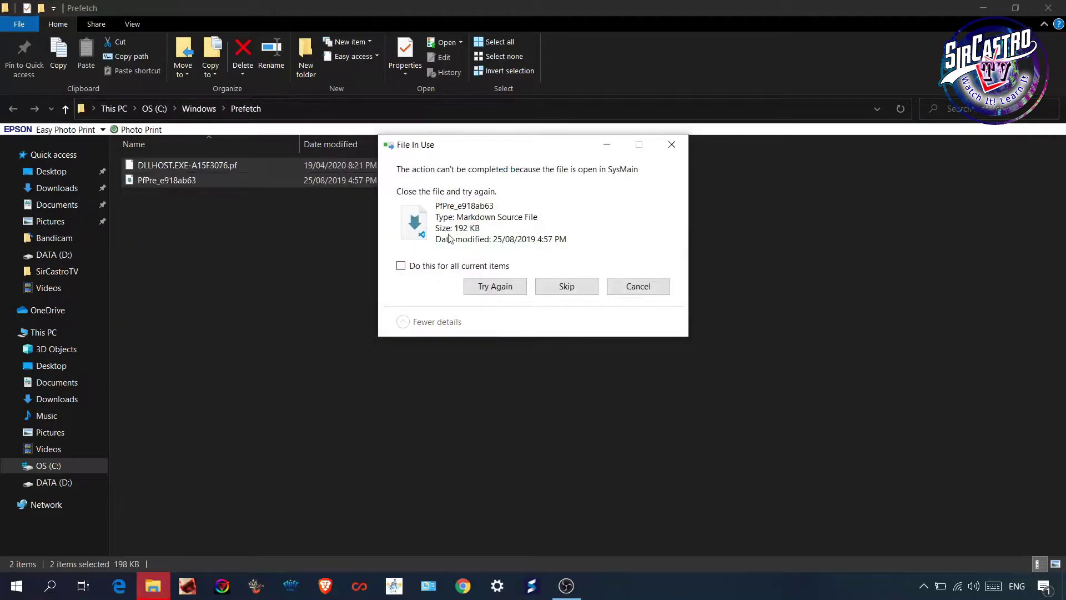
left_click(560, 287)
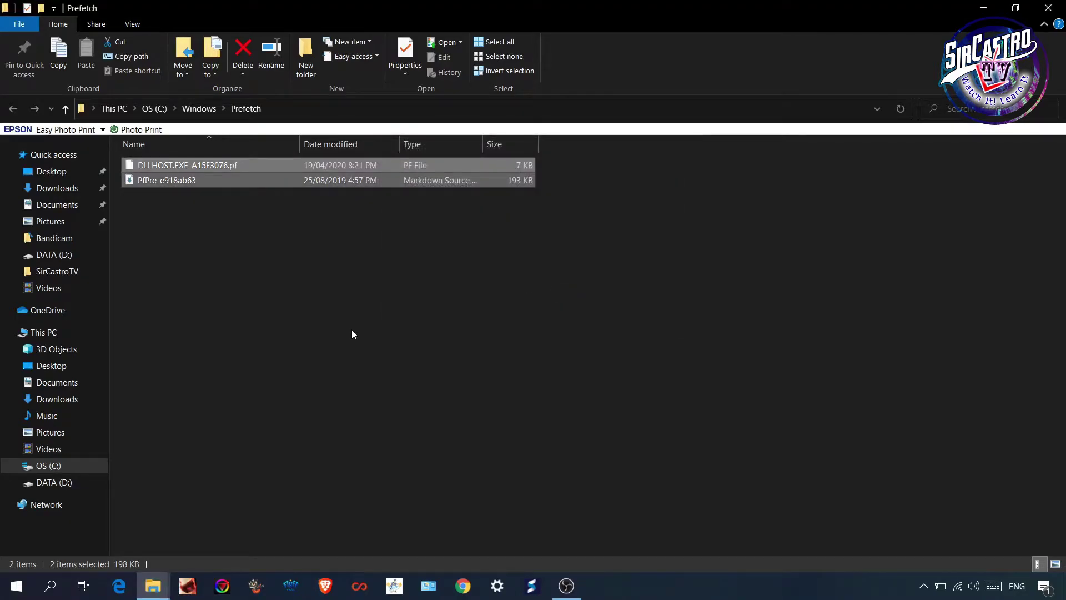
left_click(352, 330)
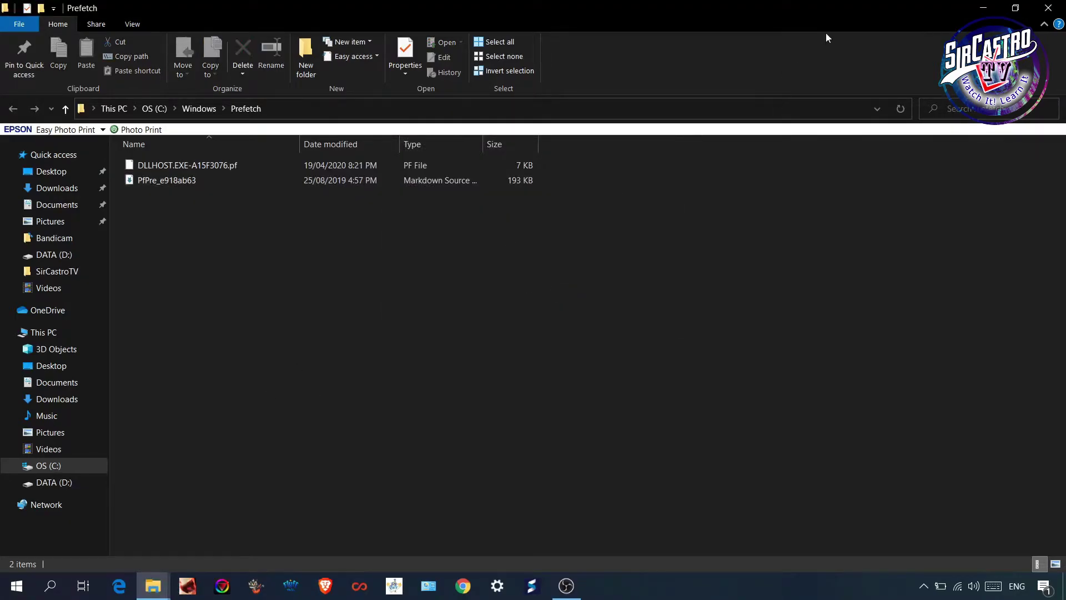
Step: Launch Disk Cleanup and choose drive OS (C:) as the drive to clean up
left_click(17, 586)
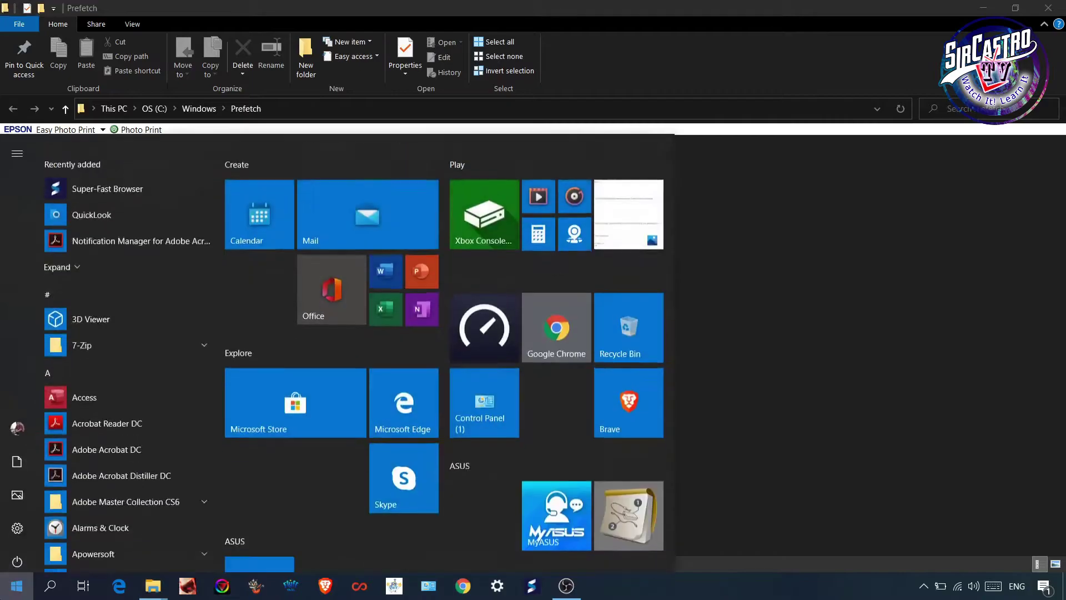
type("dik")
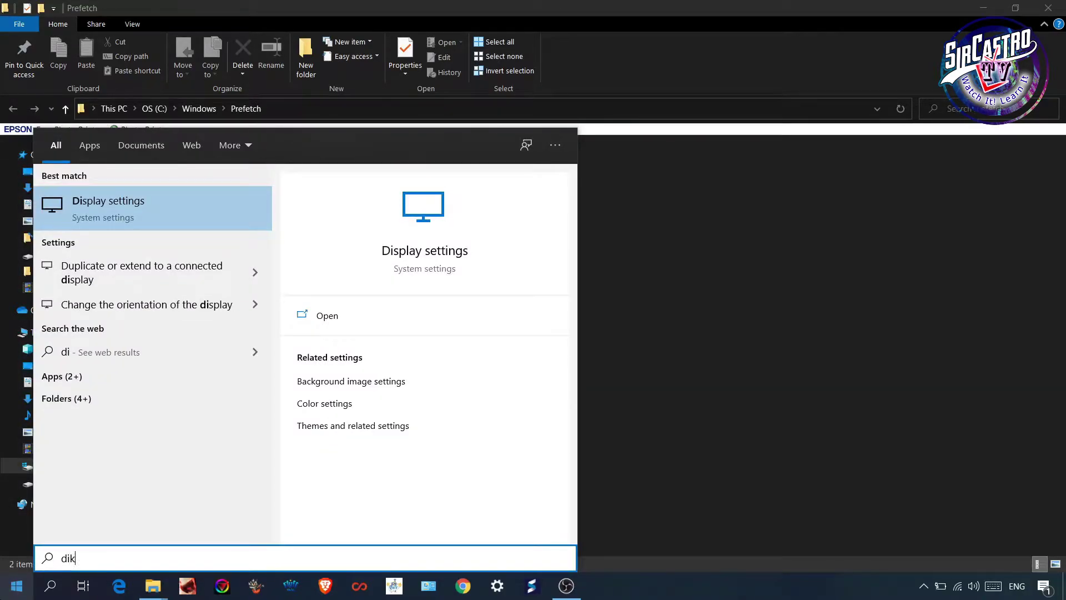
key("BackSpace")
type("sk")
key("Return")
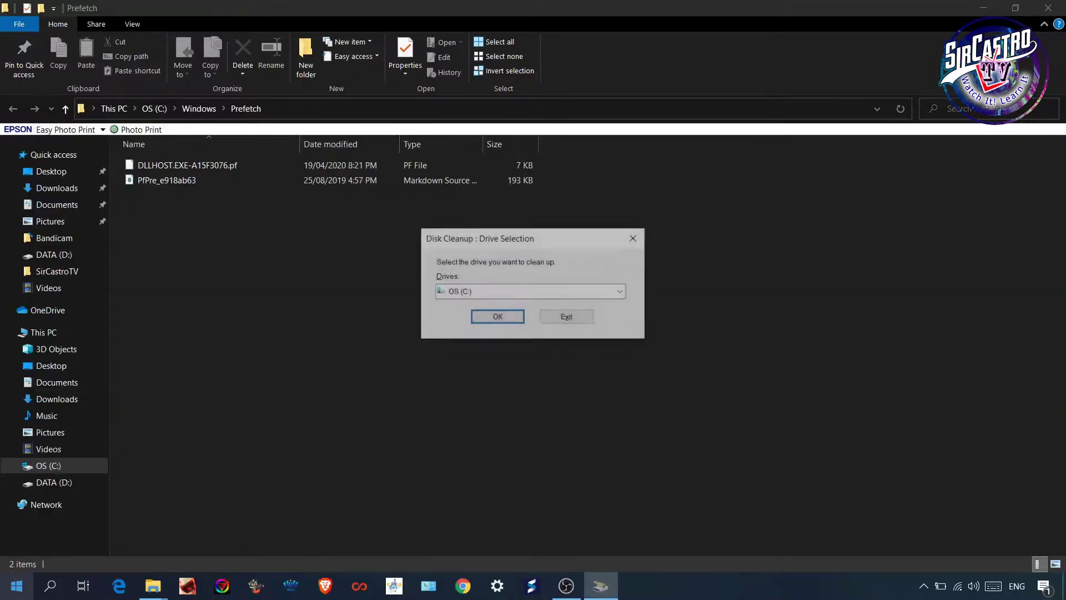
key("Return")
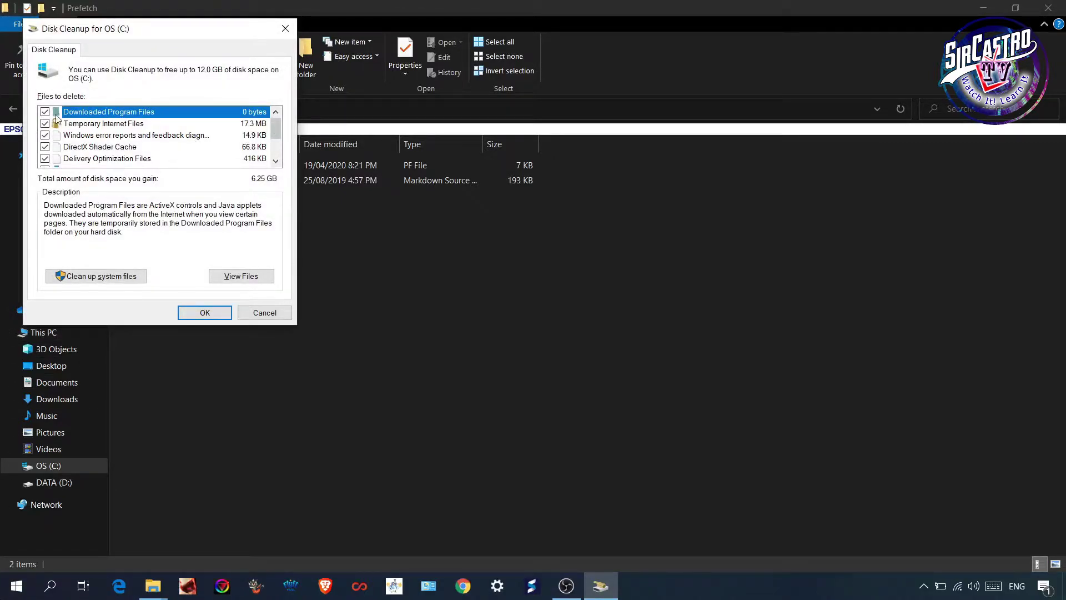
Step: Review the Disk Cleanup categories for OS (C:) and permanently delete the checked ones, including Recycle Bin, Temporary files and Thumbnails
left_click(275, 162)
left_click(275, 162)
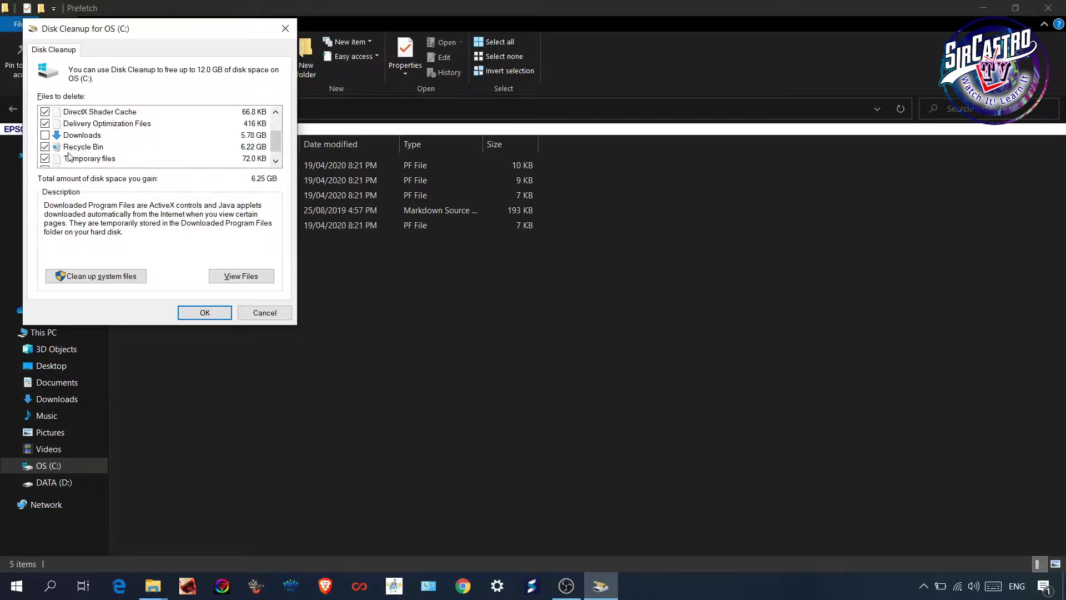
left_click(275, 162)
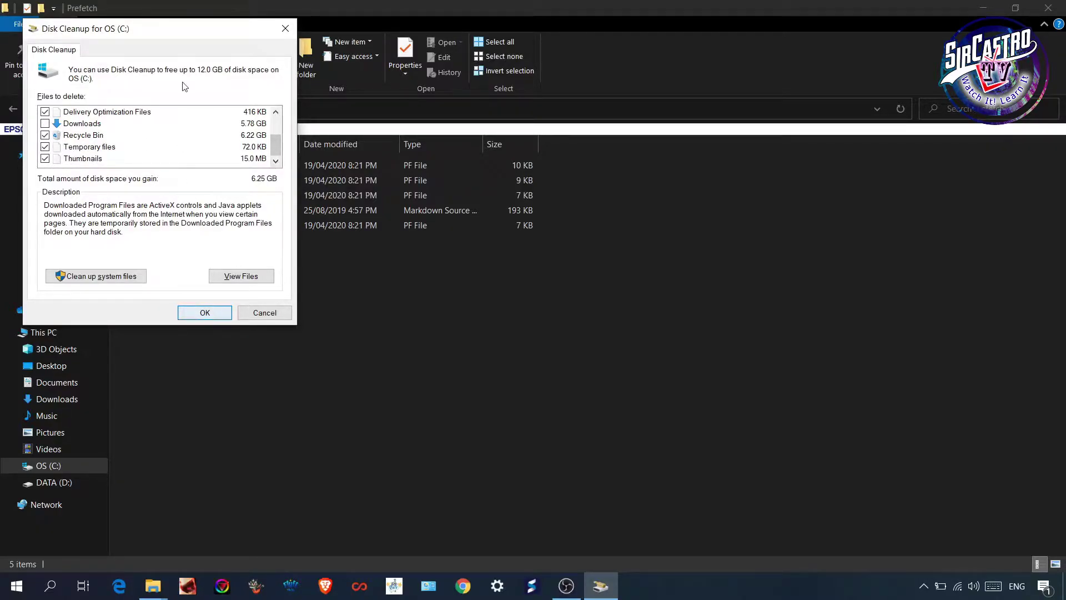
left_click(205, 314)
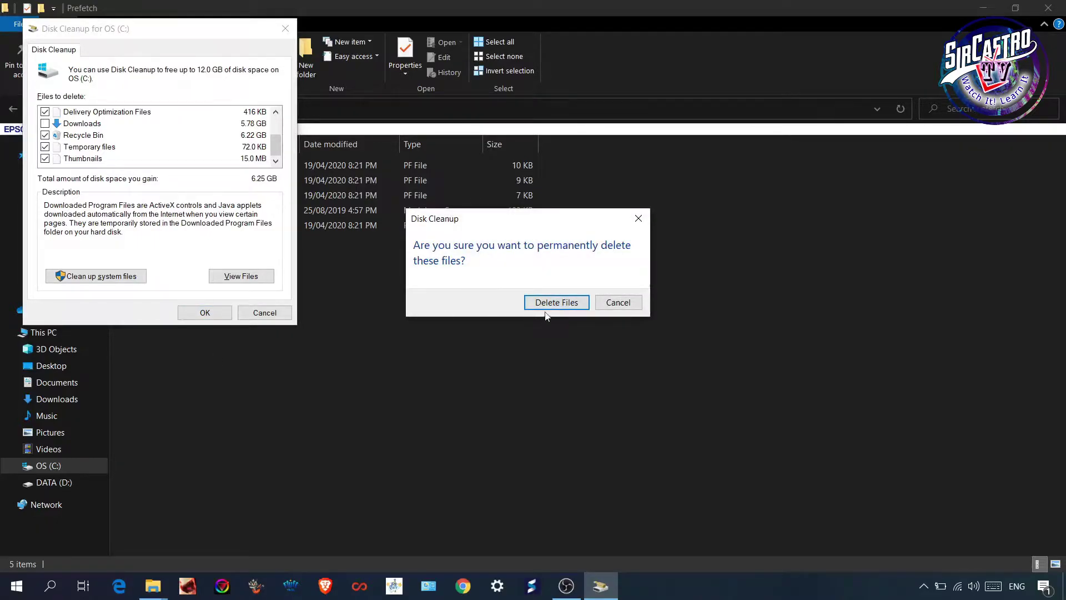
left_click(554, 303)
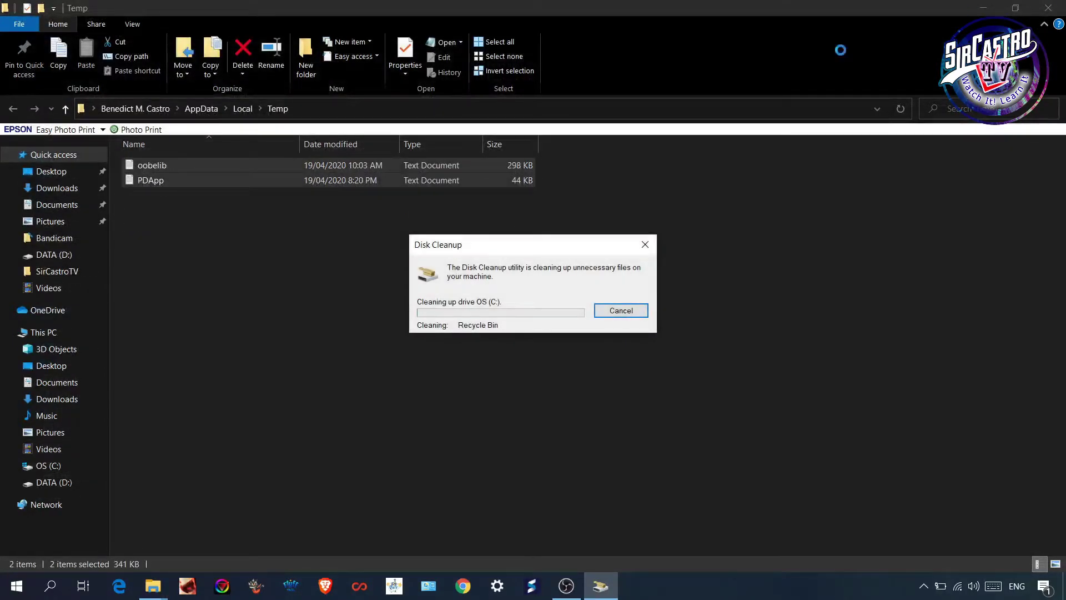
Step: Check the free space on drive OS (C:) in This PC
left_click(45, 332)
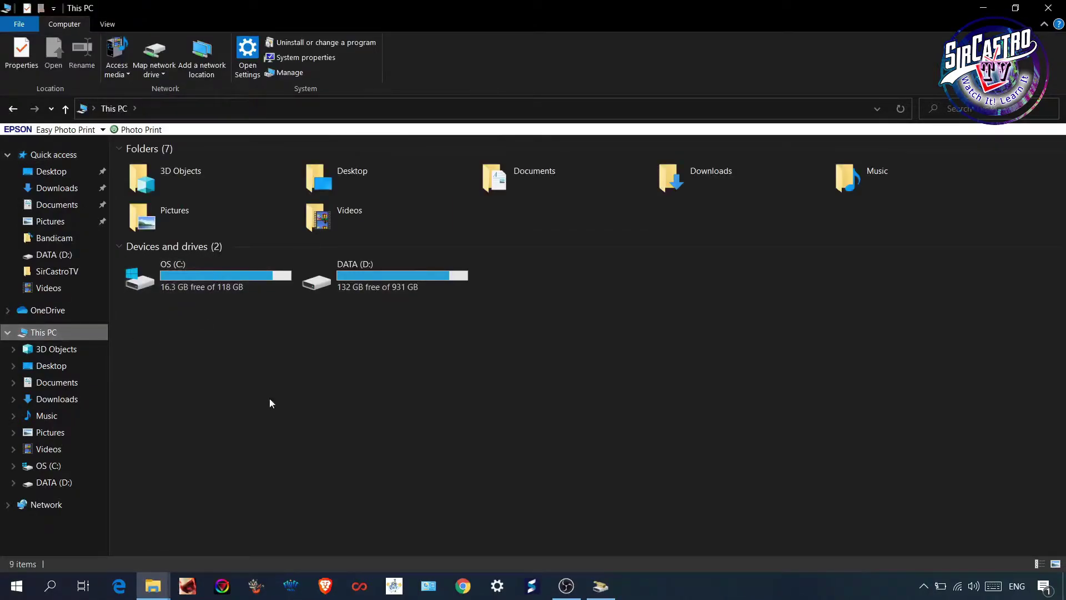
left_click(605, 593)
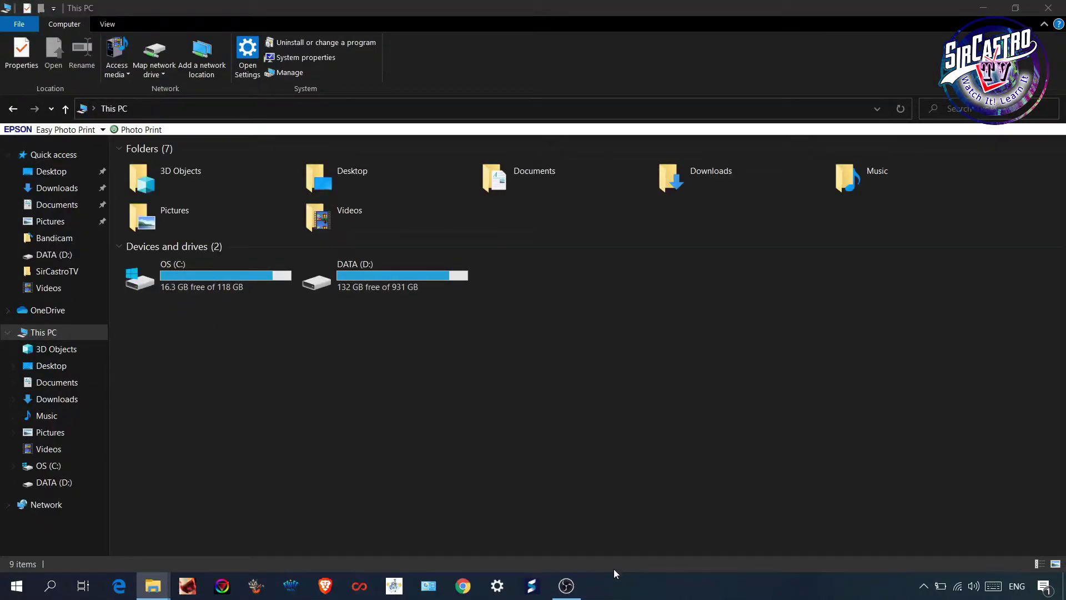
left_click(211, 289)
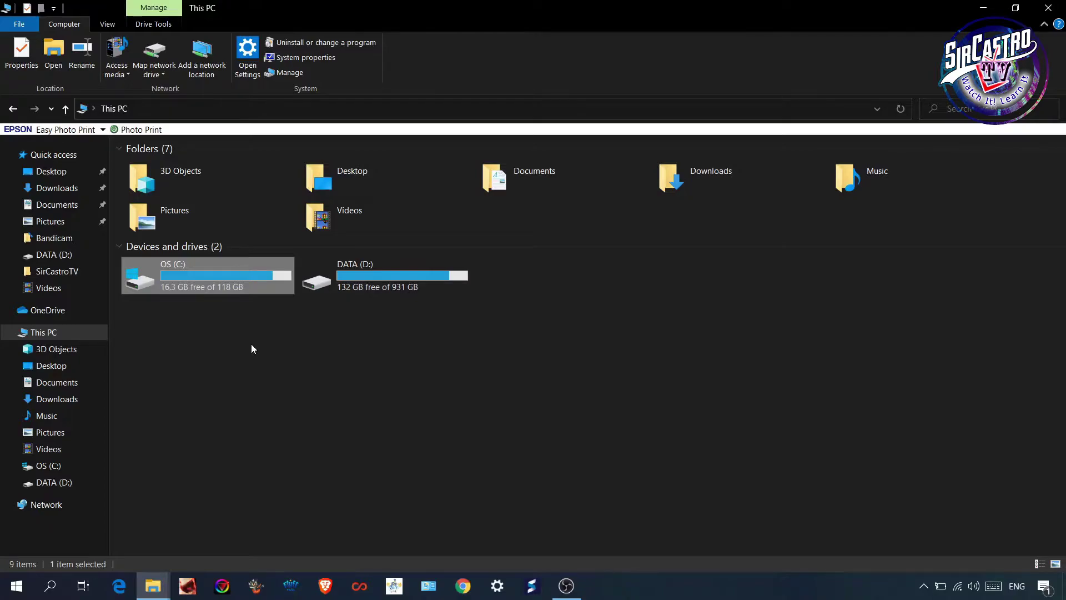
Step: Open Control Panel and go to the System information page
left_click(17, 586)
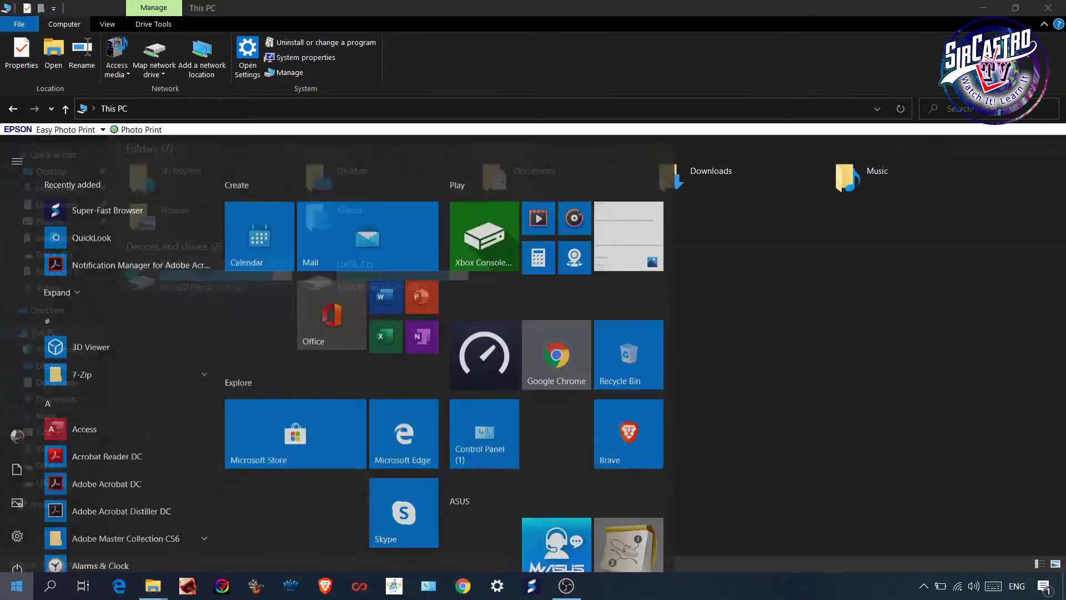
left_click(17, 586)
type("con")
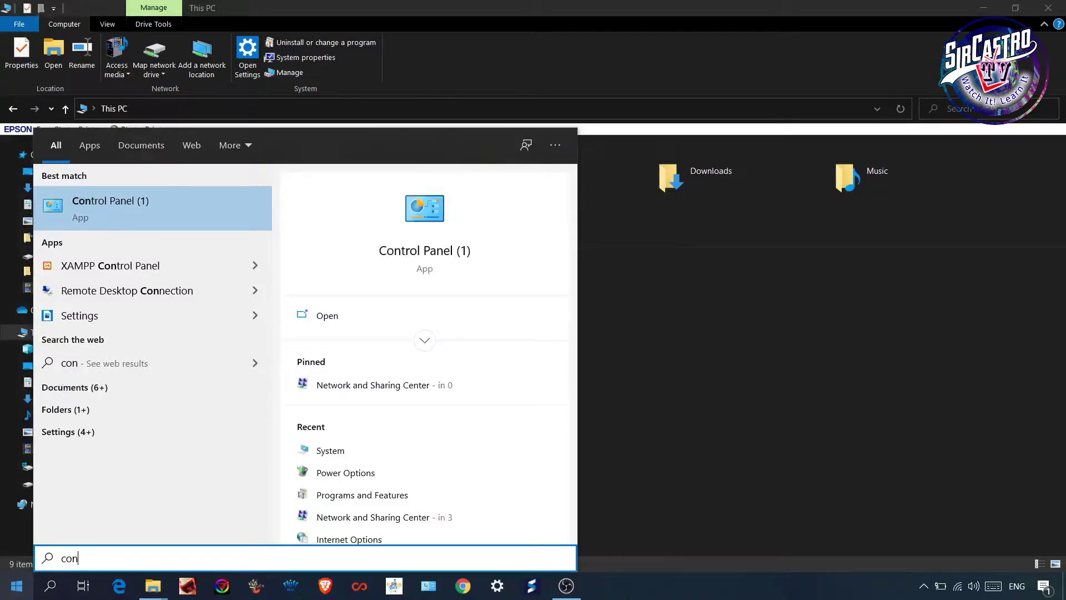
key("Return")
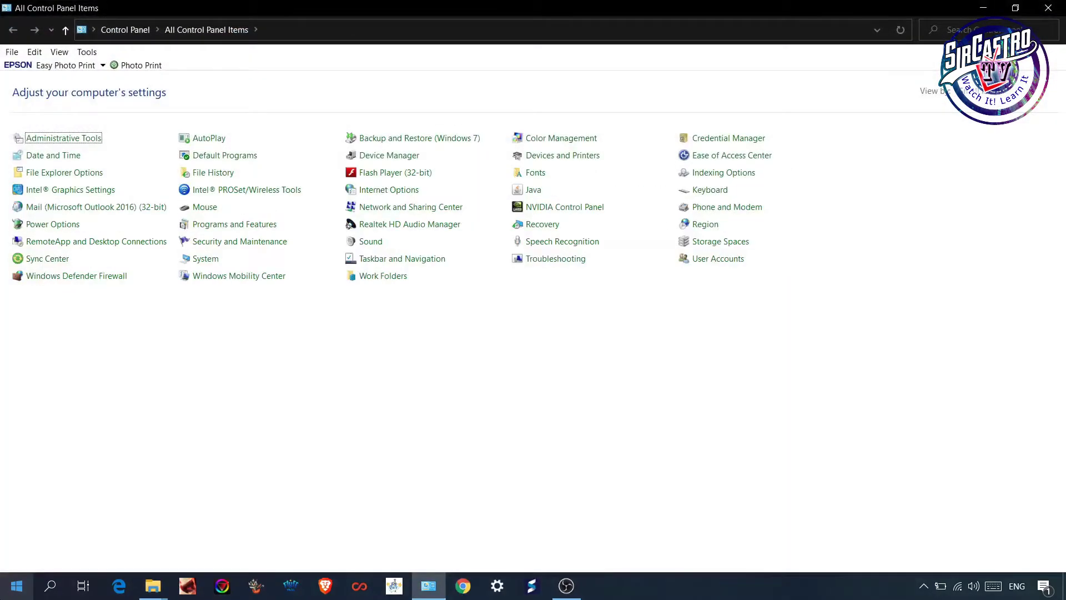
left_click(210, 265)
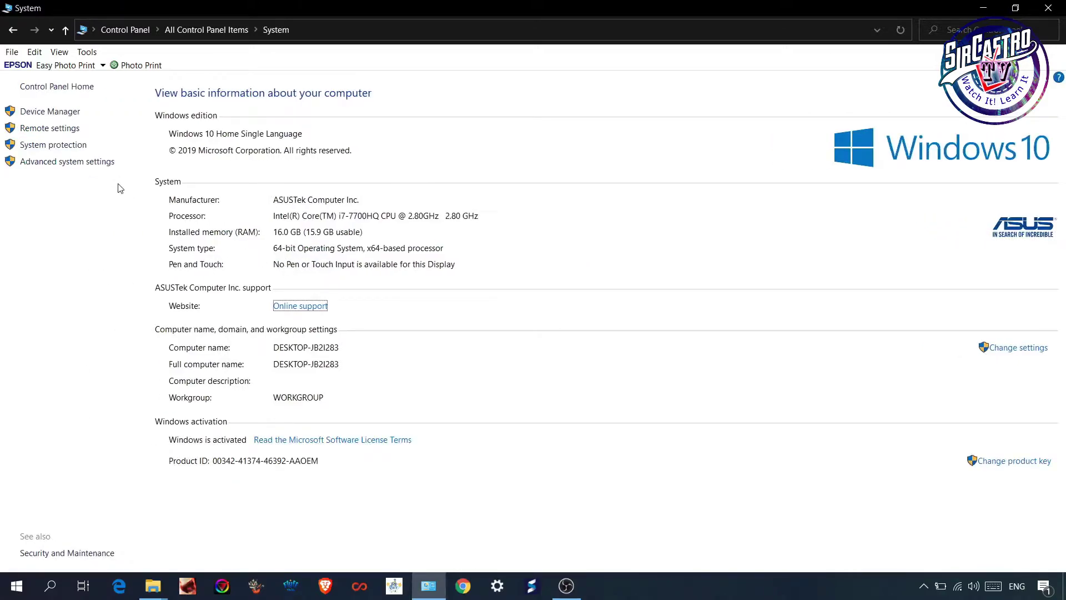
Step: In the Performance Options, turn off the control, window and taskbar animations and the menu, ToolTip and menu item fading effects, and apply the changes
left_click(102, 162)
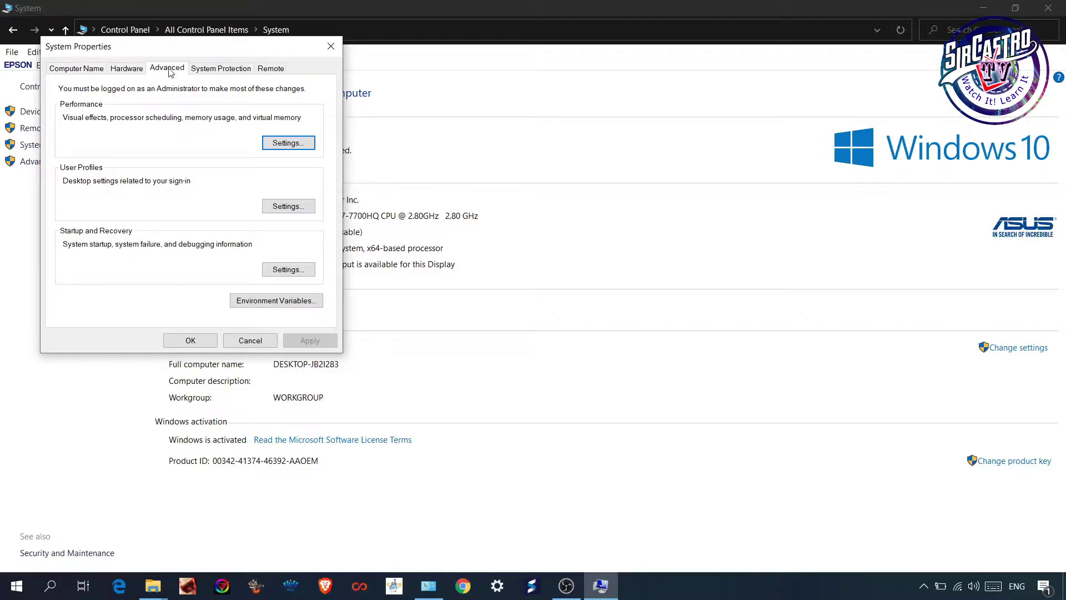
left_click(292, 146)
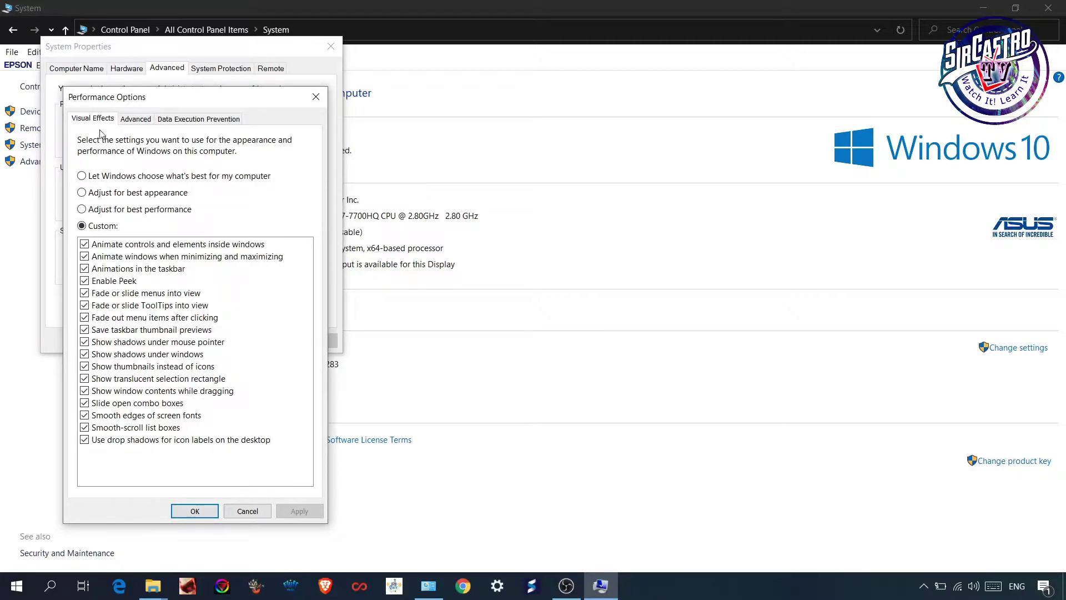
left_click(86, 245)
left_click(85, 257)
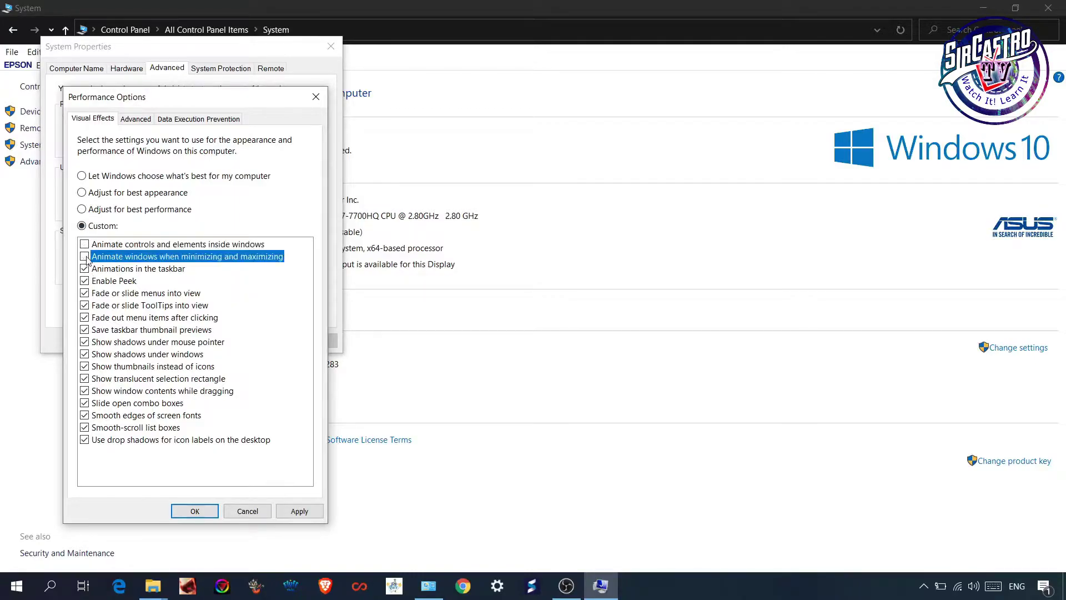
left_click(85, 268)
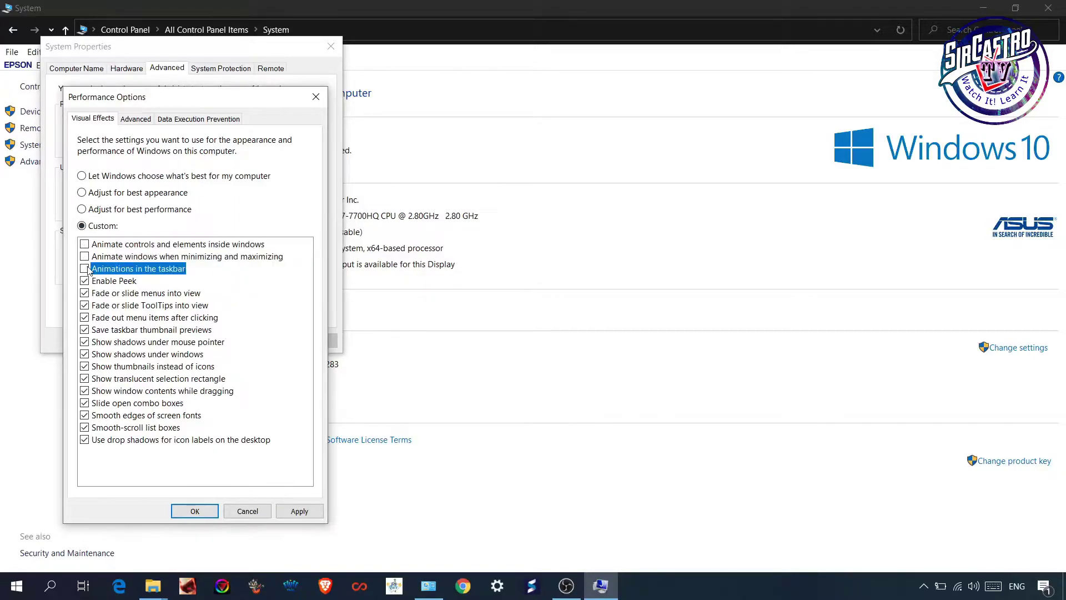
left_click(87, 293)
left_click(84, 305)
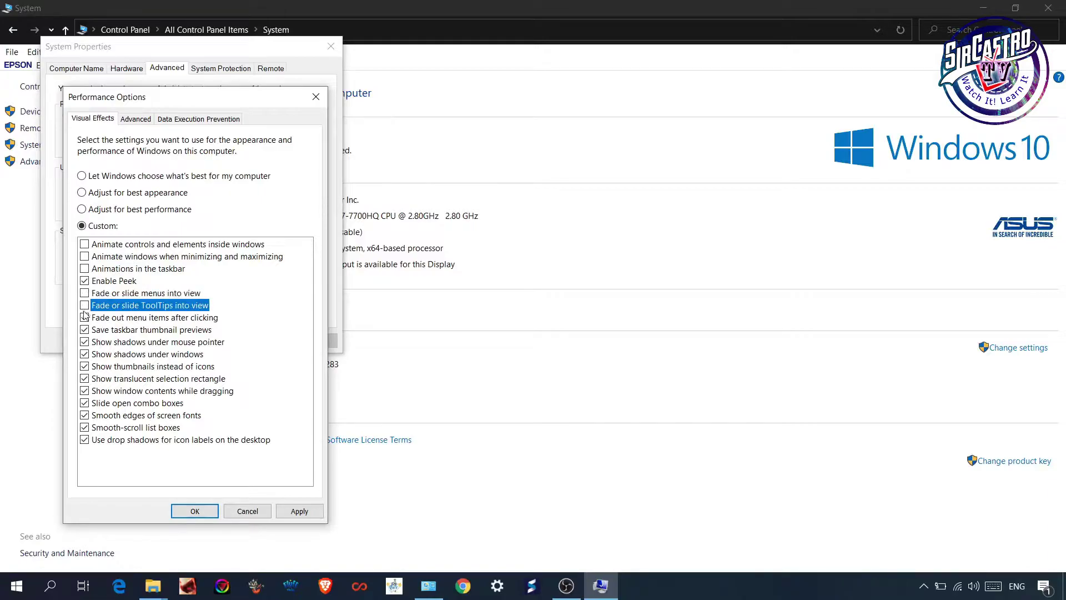
left_click(85, 317)
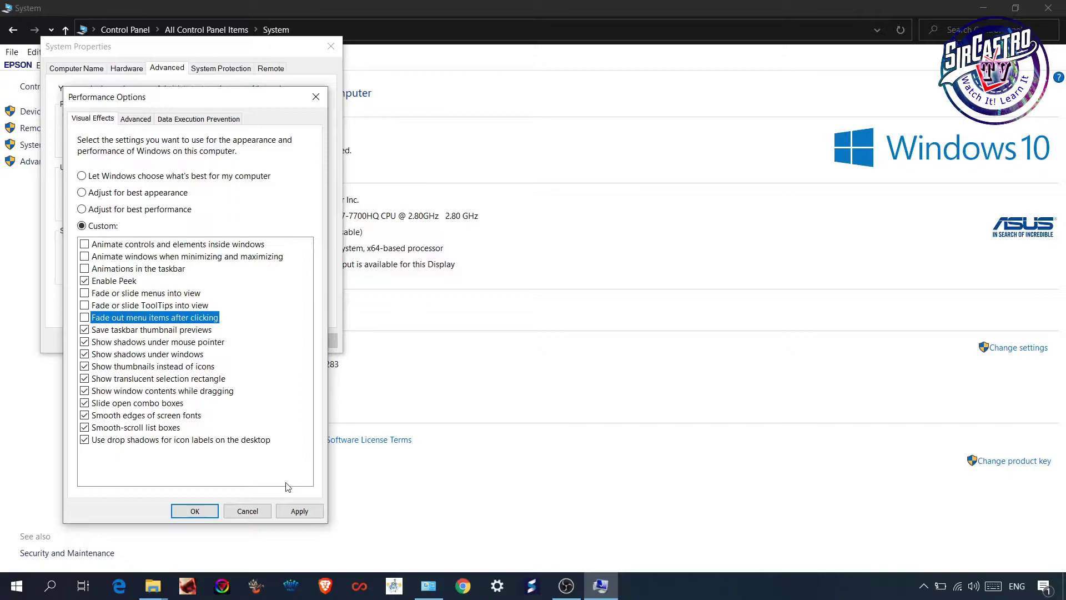
left_click(300, 510)
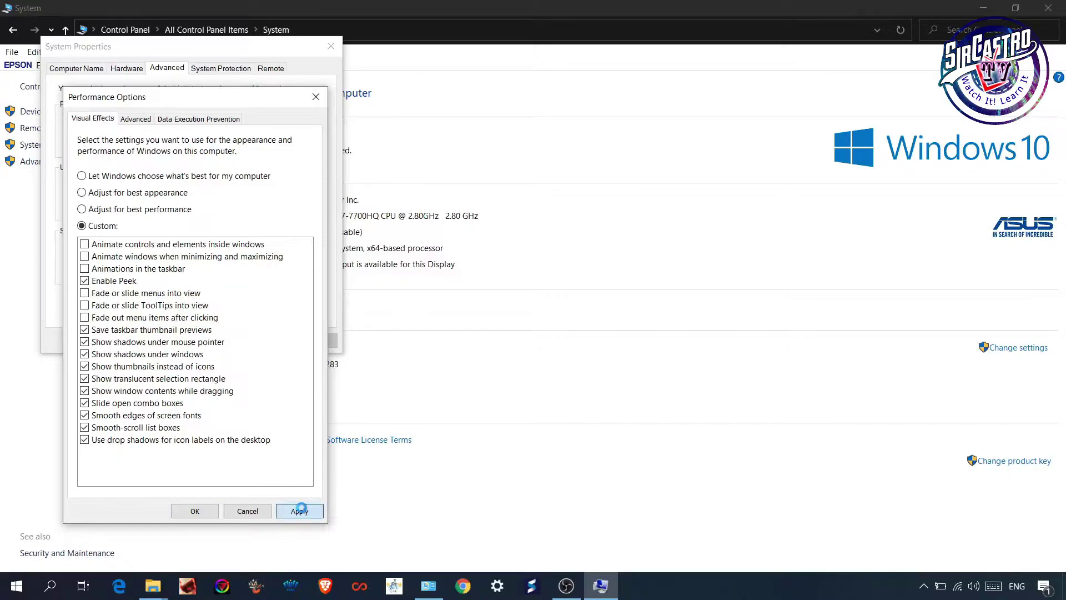
left_click(195, 511)
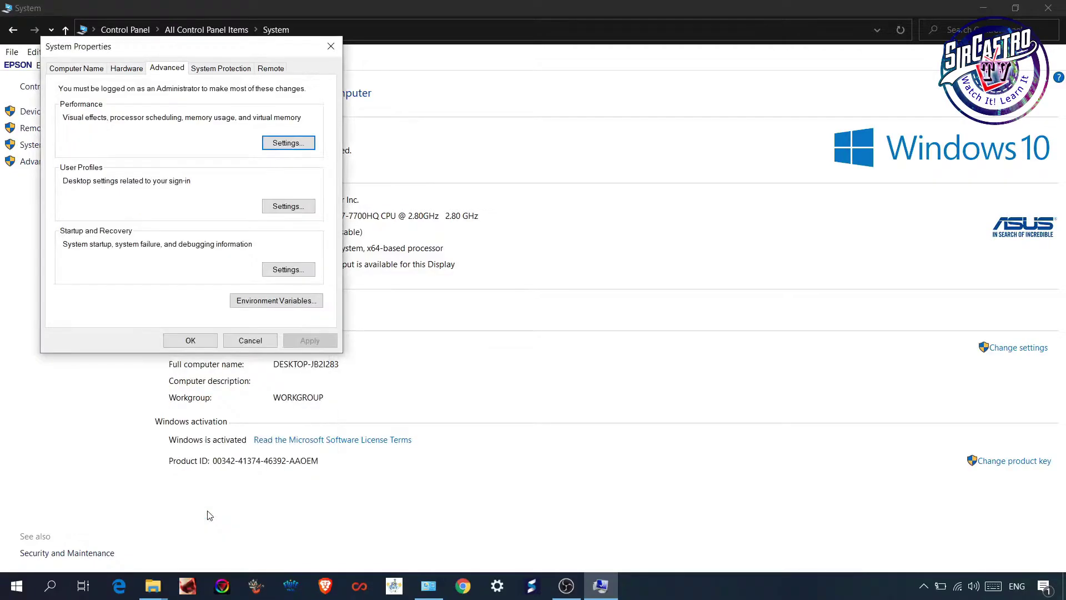
Step: In the Virtual Memory settings, turn off automatic paging file management and choose a custom size for drive C: [OS]
left_click(292, 146)
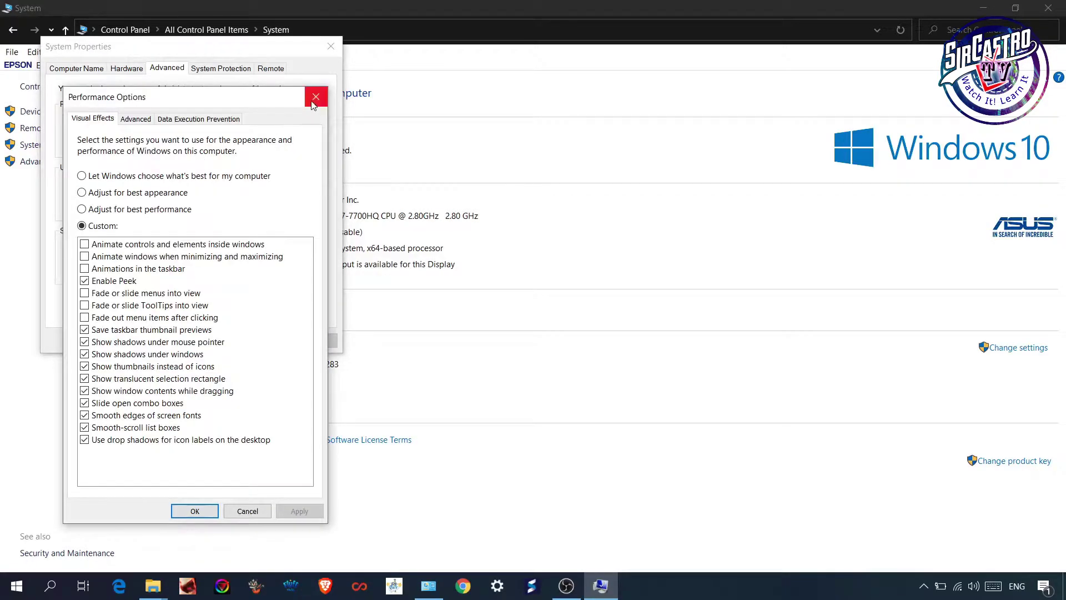
left_click(316, 97)
left_click(300, 143)
left_click(136, 119)
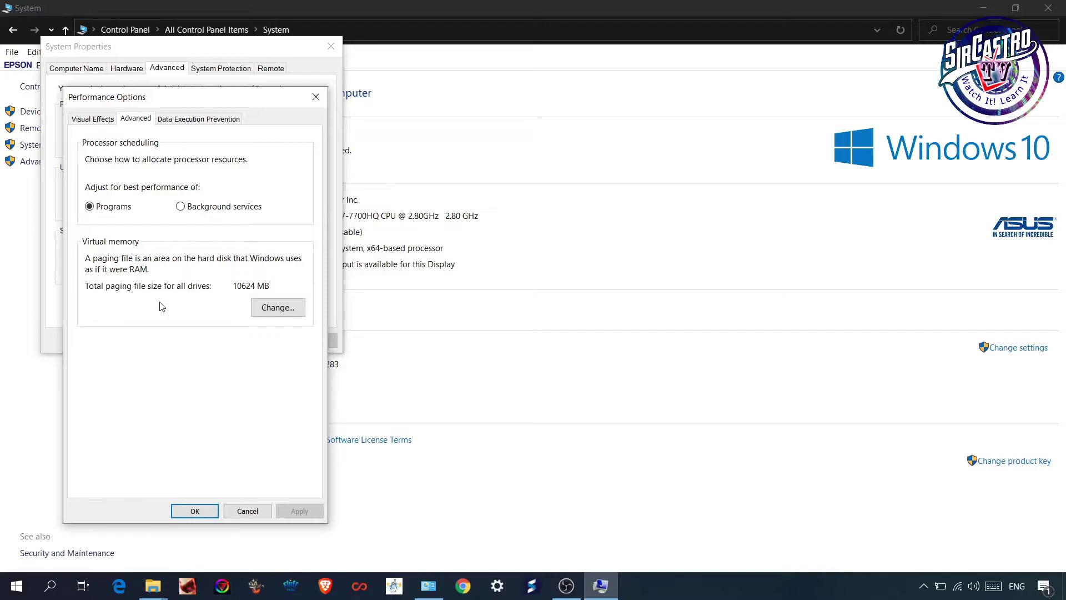
left_click(279, 309)
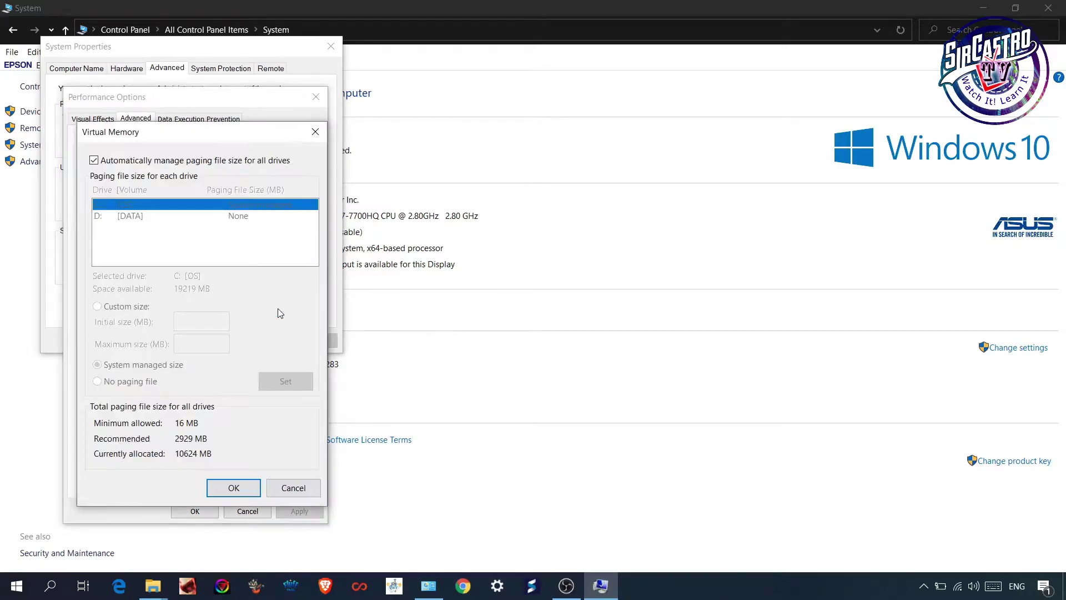
left_click(94, 161)
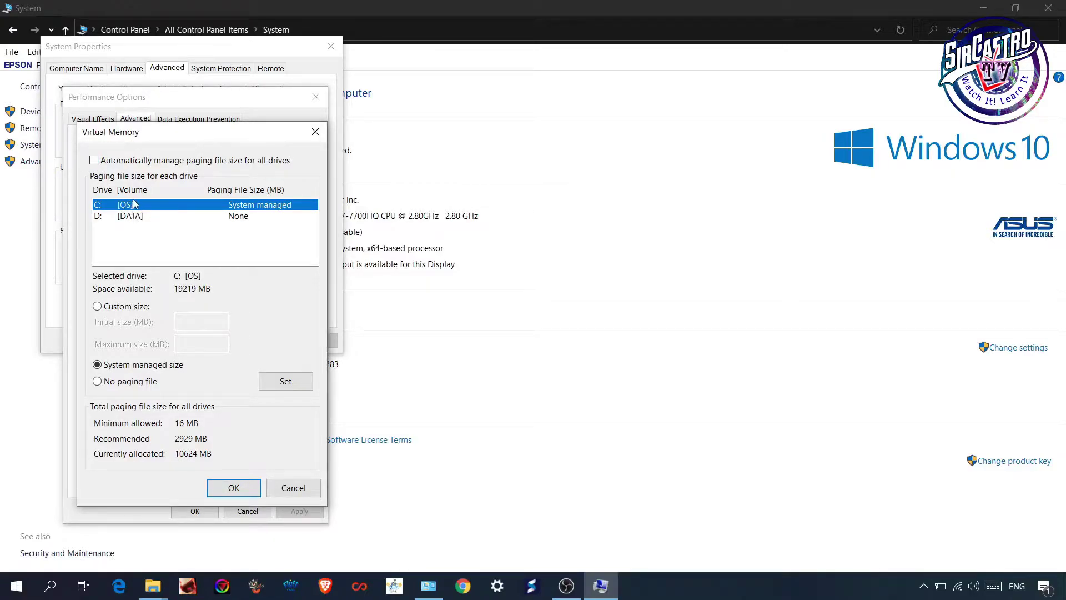
left_click(118, 306)
left_click(205, 320)
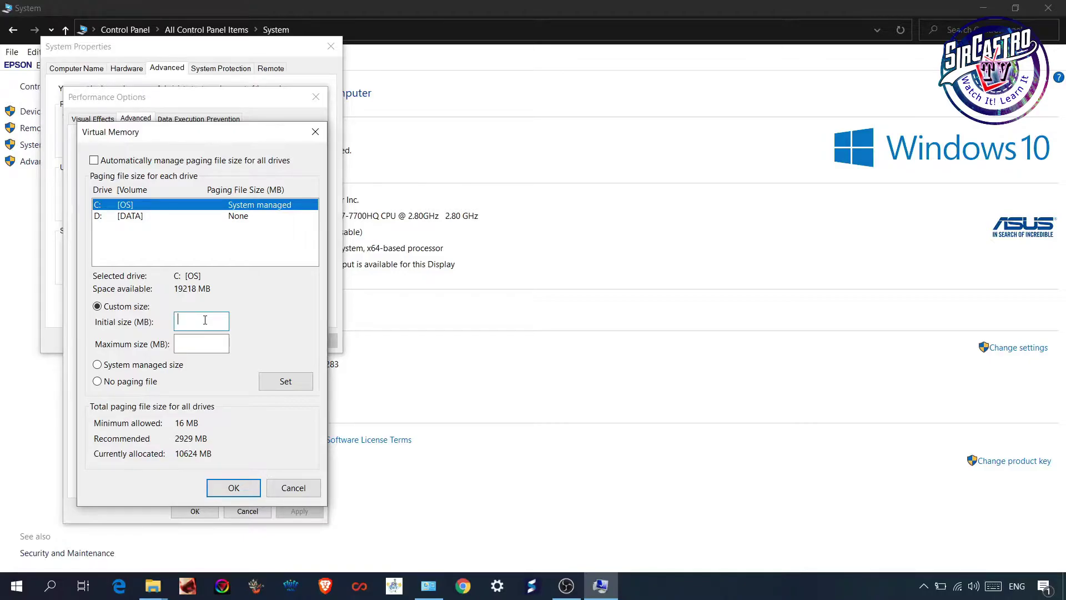
Step: Launch the Windows Calculator with the Run command calc
key("super+r")
type("tmp")
key("Return")
key("Return")
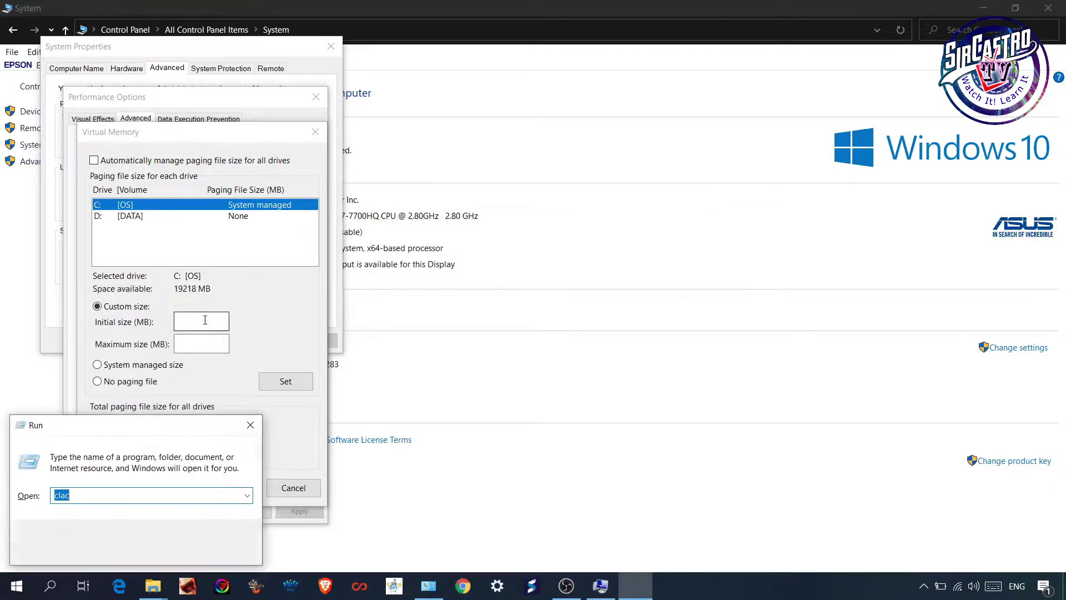
type("ca")
left_click(205, 320)
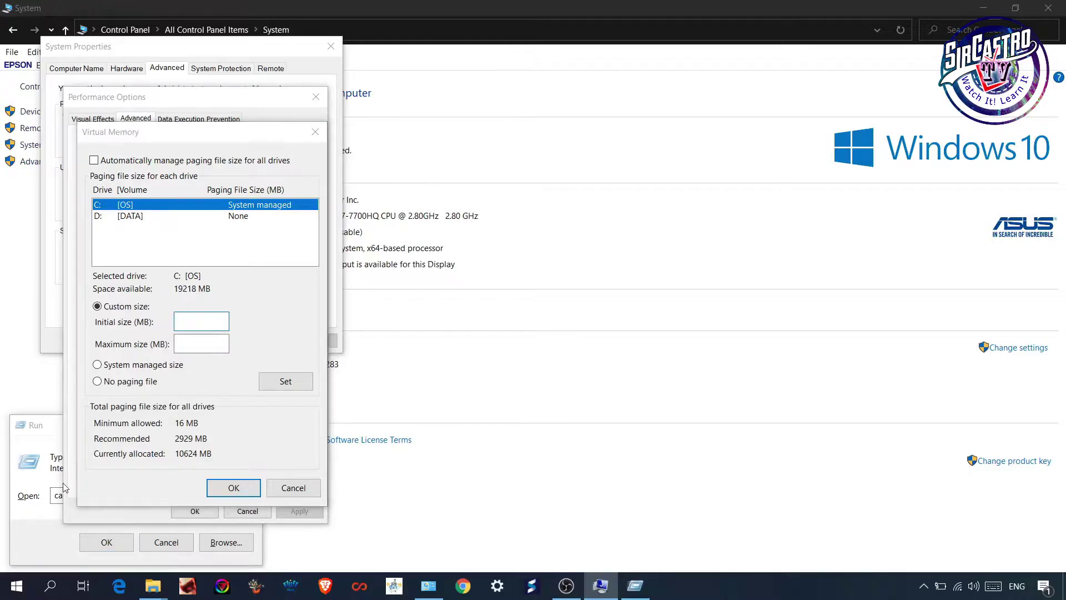
left_click(54, 526)
type("calc")
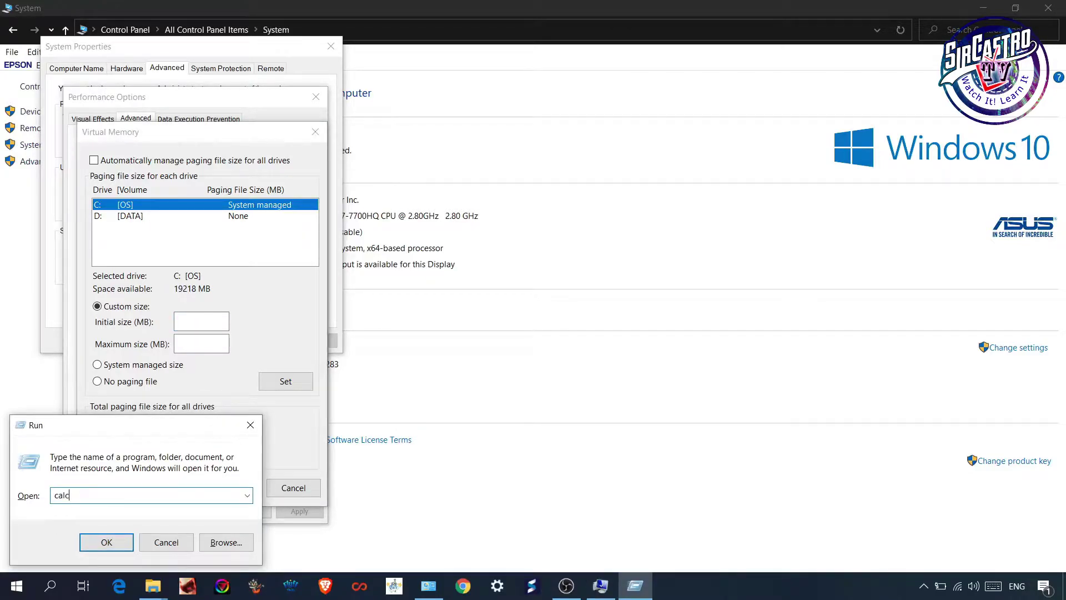
key("Return")
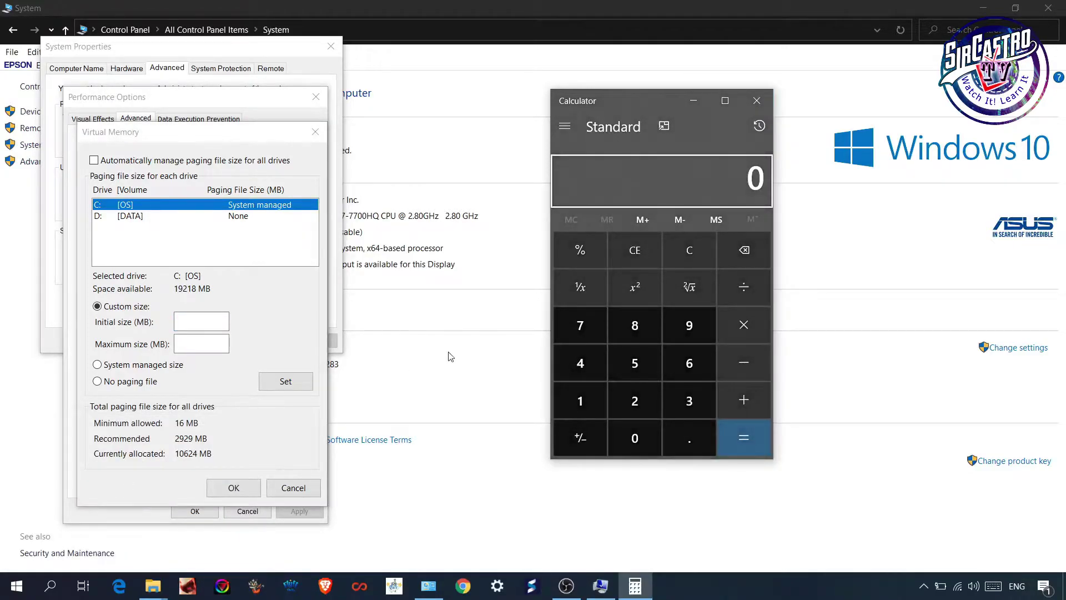
Step: Calculate 1024 × 4 in Calculator and multiply the result by 2
left_click(195, 322)
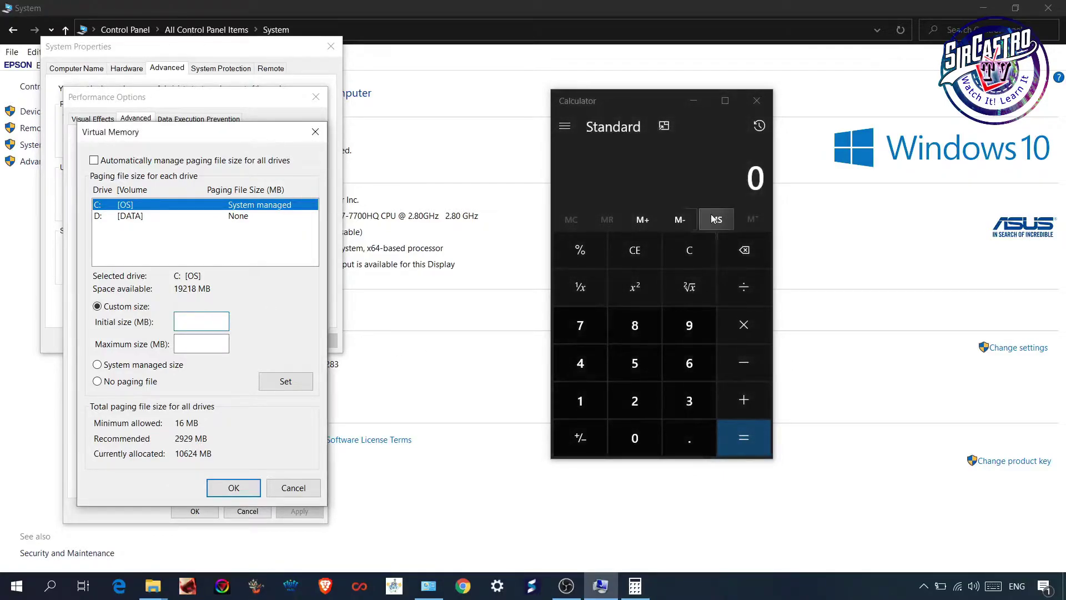
left_click(701, 181)
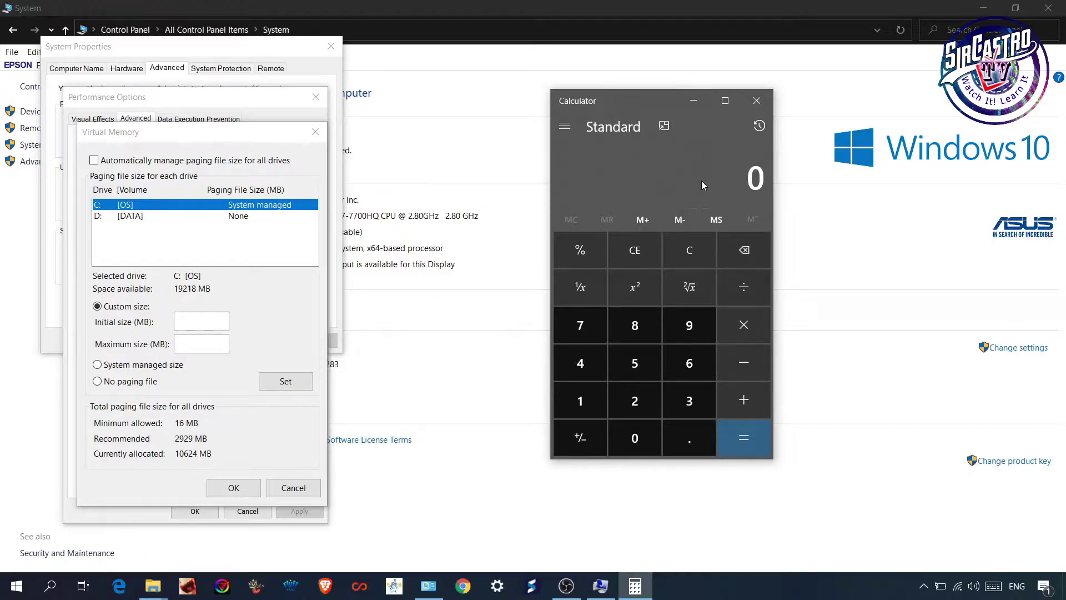
type("1024")
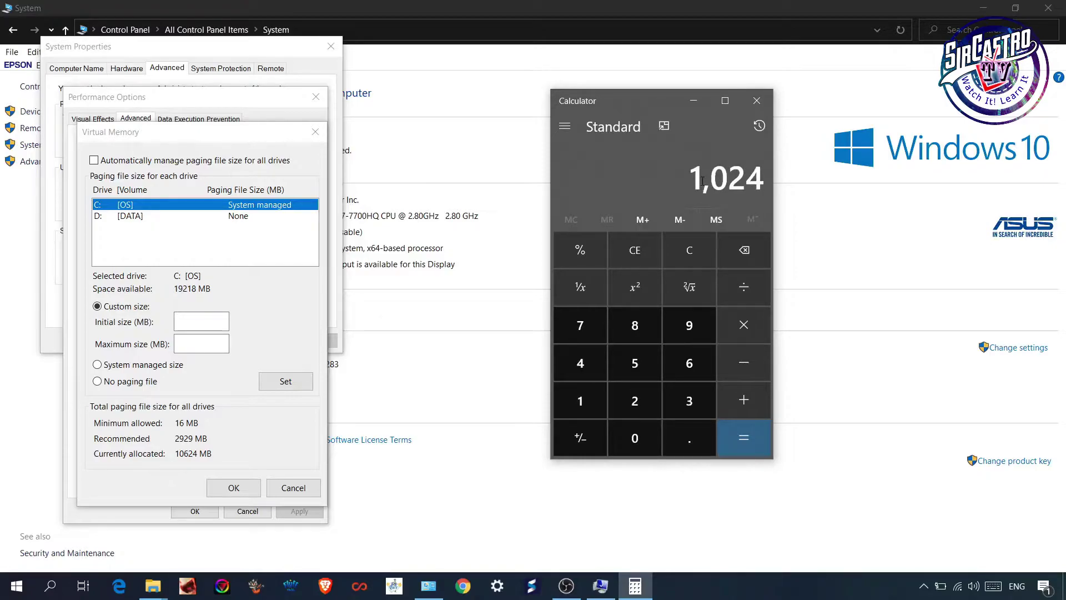
type("*4")
key("Return")
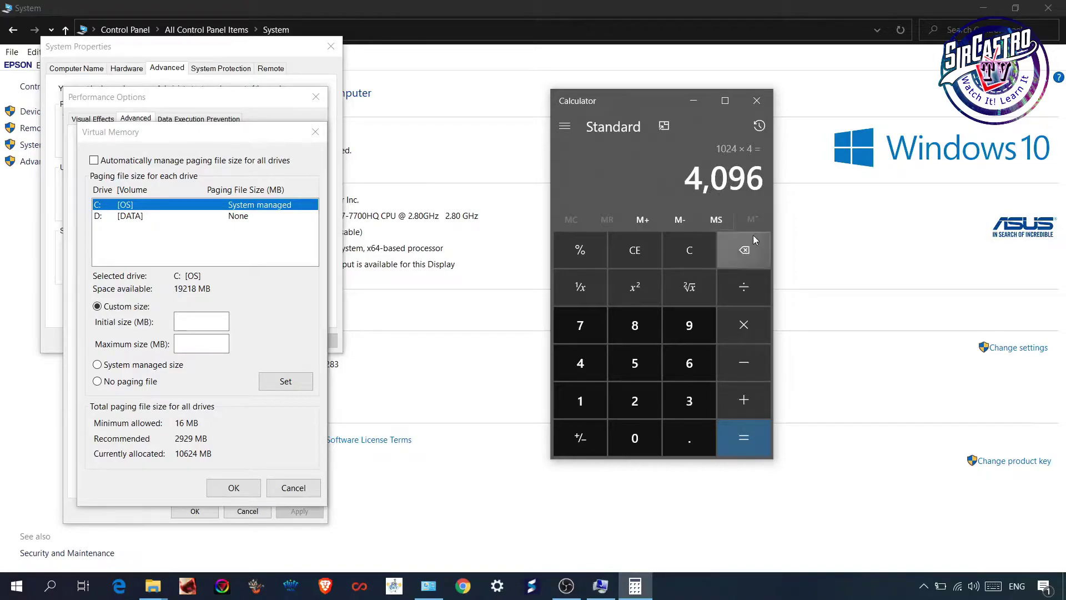
left_click(743, 327)
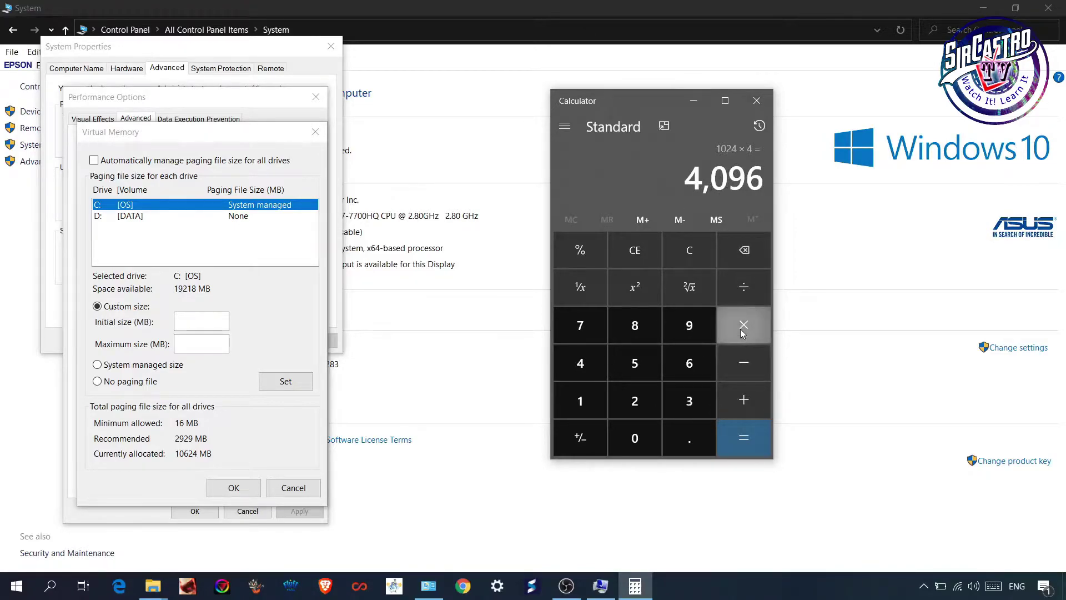
left_click(636, 400)
left_click(741, 435)
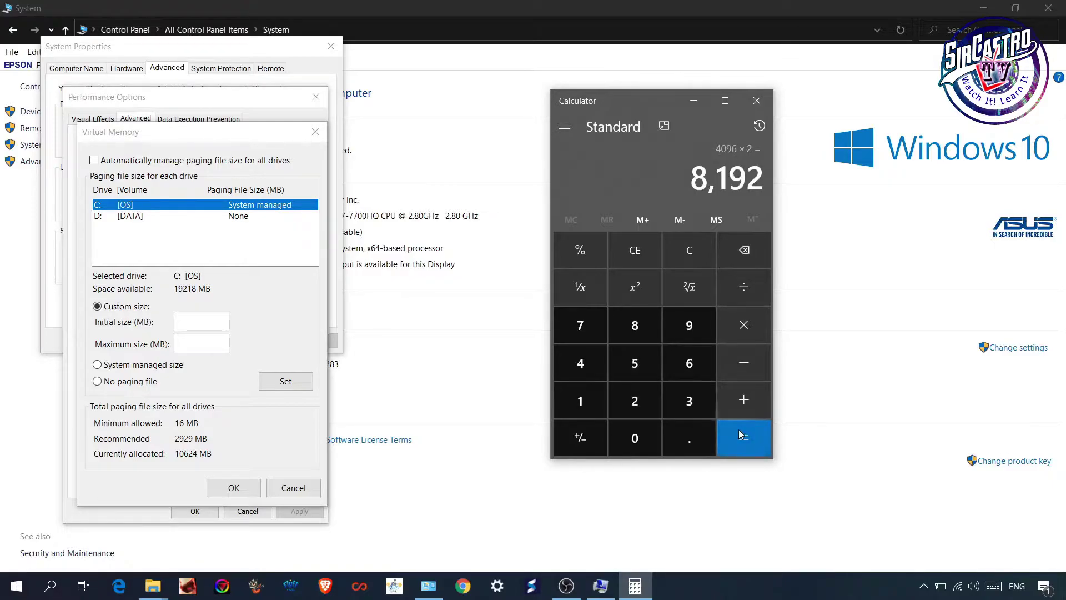
Step: Set the initial paging file size for drive C: to 8192 MB in the Virtual Memory settings
left_click(193, 318)
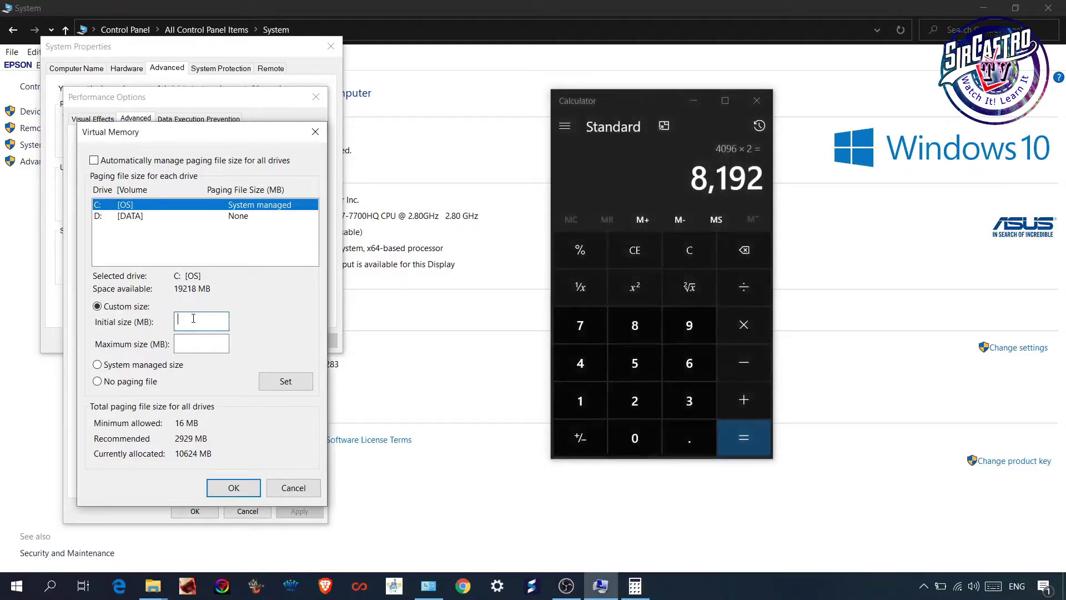
type("1")
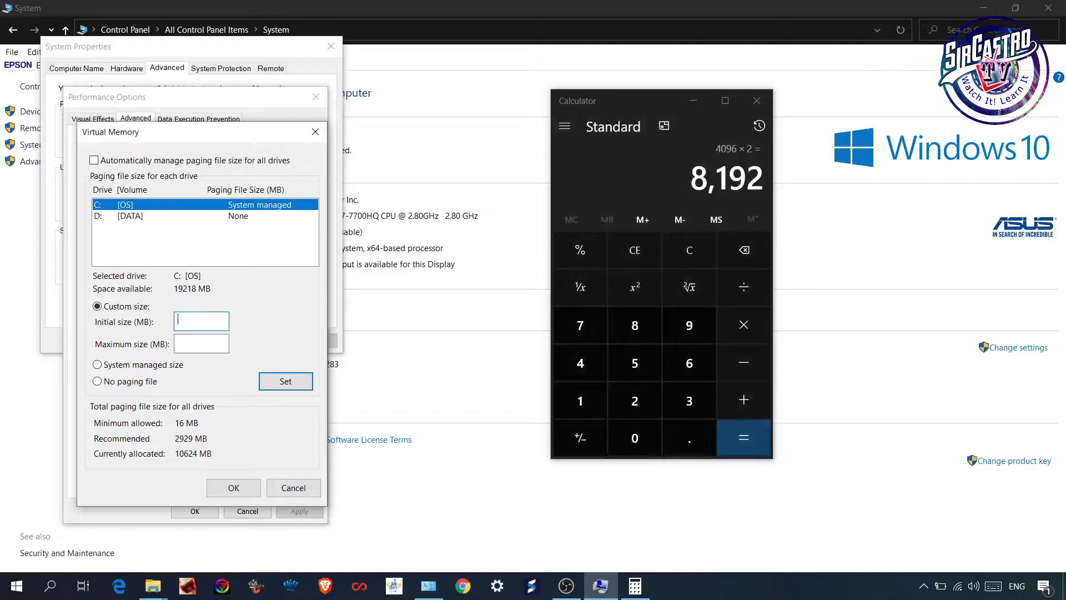
type("9")
key("BackSpace")
key("BackSpace")
type("8192")
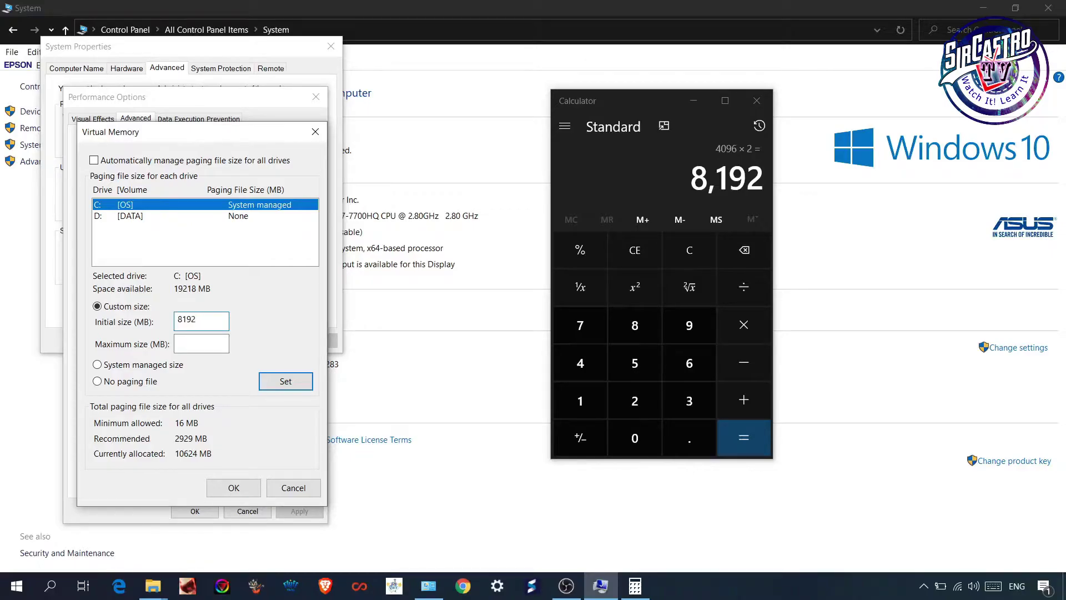
key("Tab")
type("+1024")
key("Return")
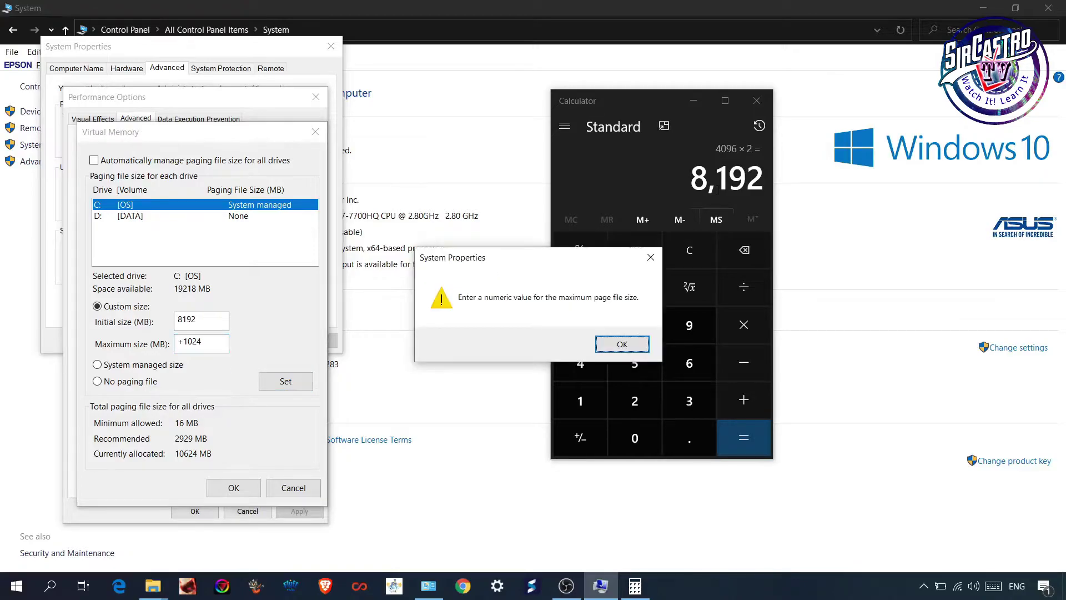
key("Return")
key("BackSpace")
key("BackSpace")
key("BackSpace")
key("BackSpace")
key("BackSpace")
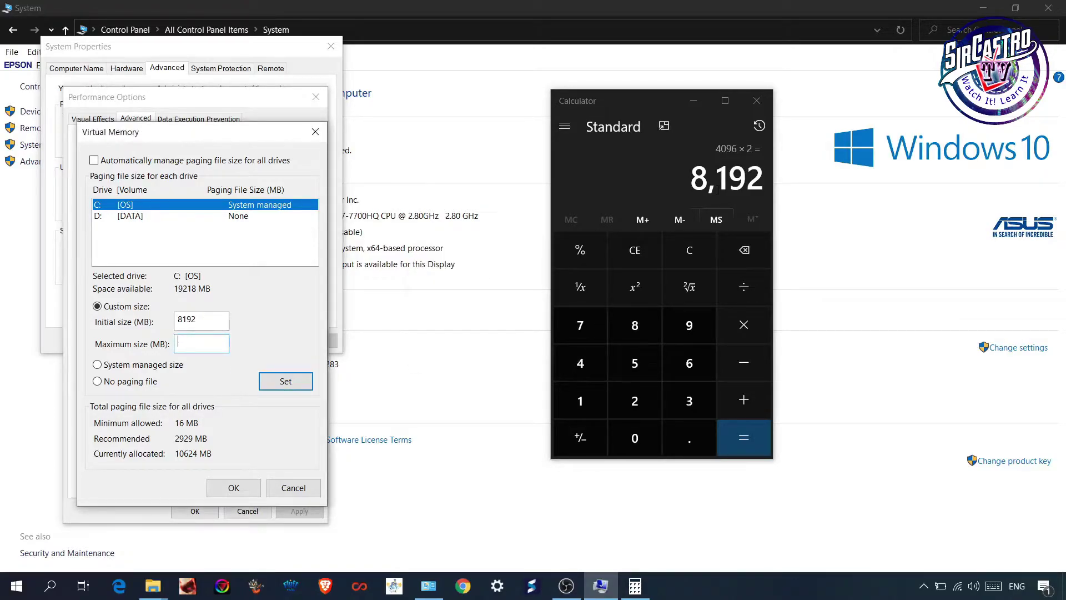
Step: Add 1024 to the 8192 result in Calculator
left_click(720, 396)
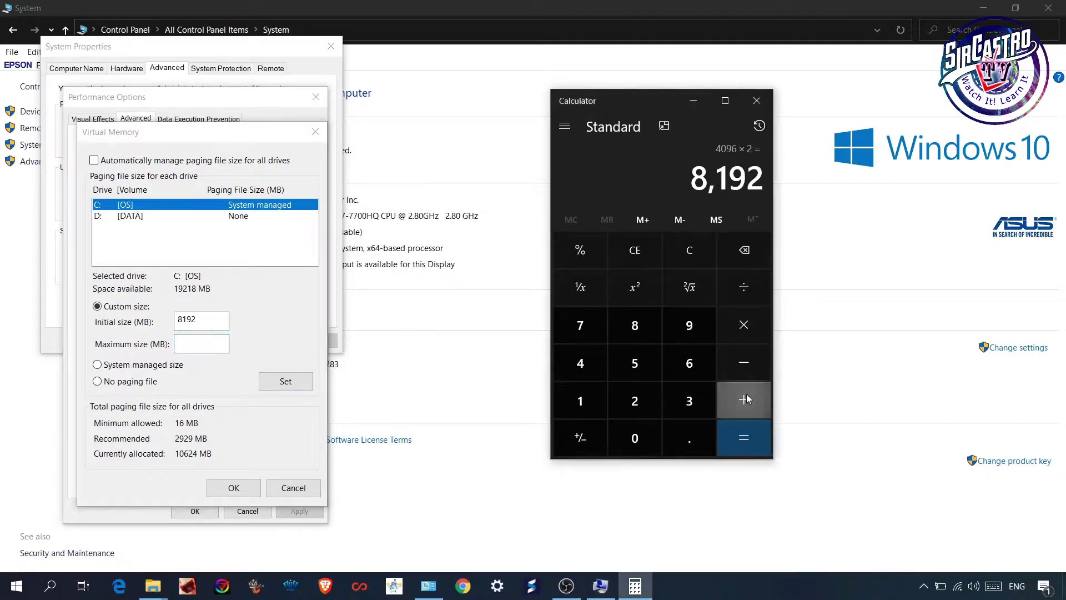
left_click(582, 395)
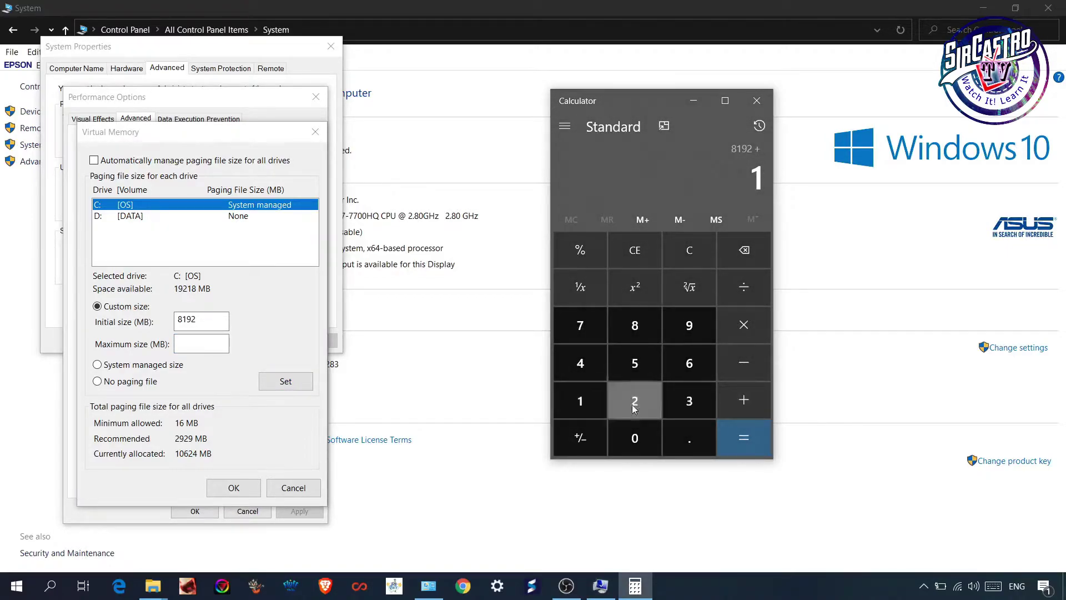
left_click(637, 438)
left_click(636, 408)
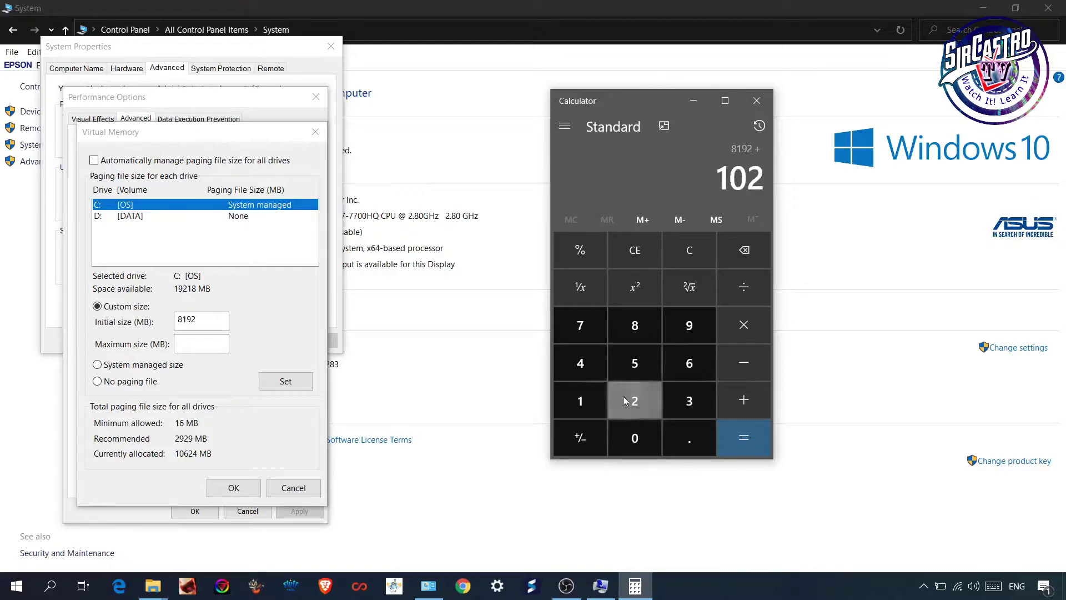
left_click(586, 368)
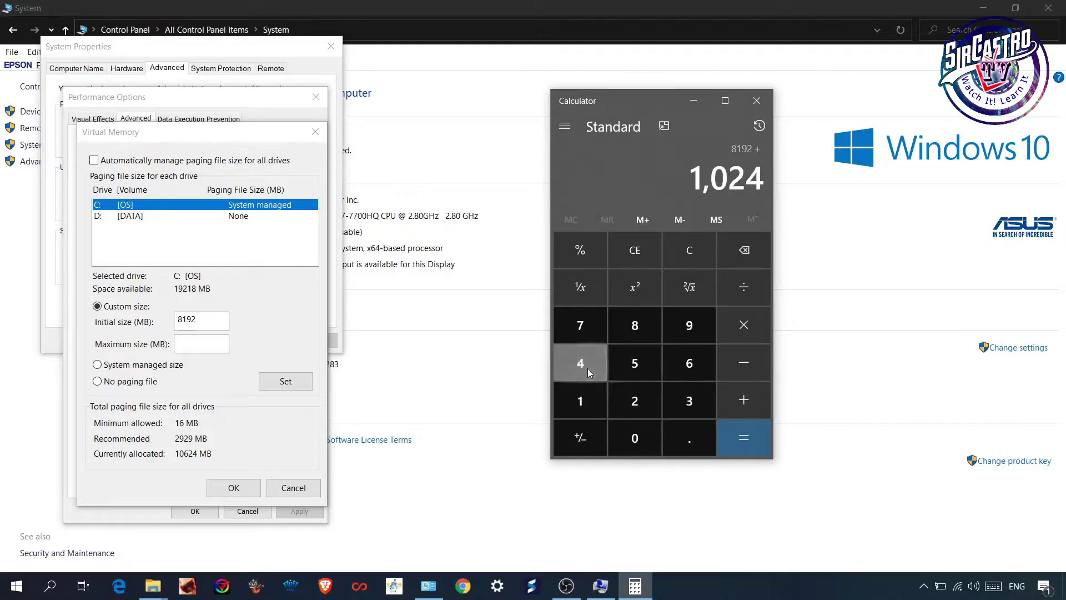
left_click(756, 450)
Step: Set the maximum paging file size for drive C: to 9216 MB and assign the custom size to the drive
left_click(205, 343)
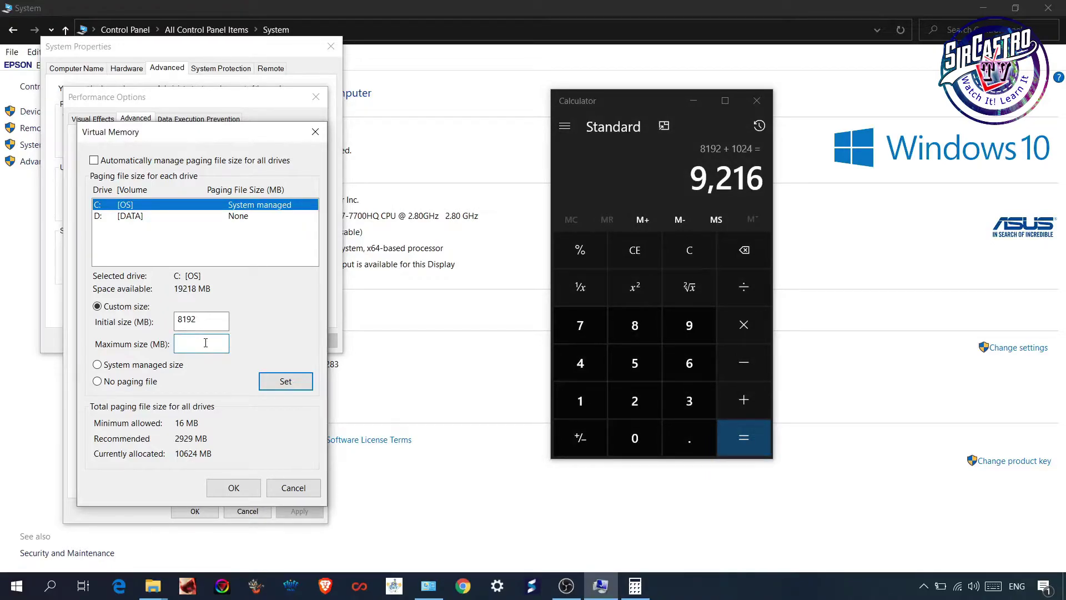
type("9216")
left_click(285, 383)
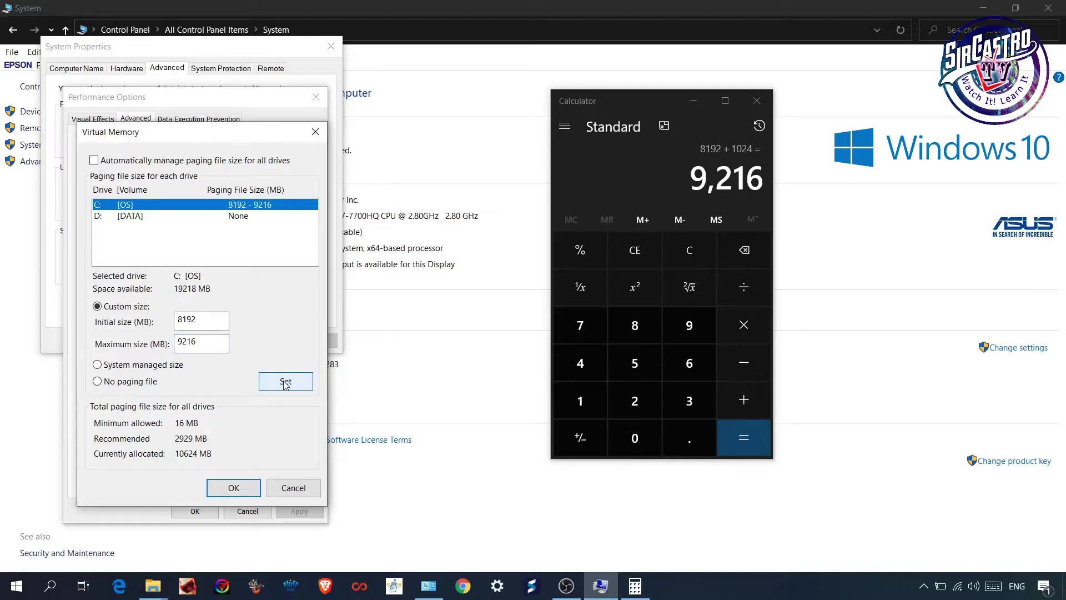
Step: Assign drive D: a custom paging file size with an initial size of 8192 MB and a maximum of 9216 MB
left_click(244, 217)
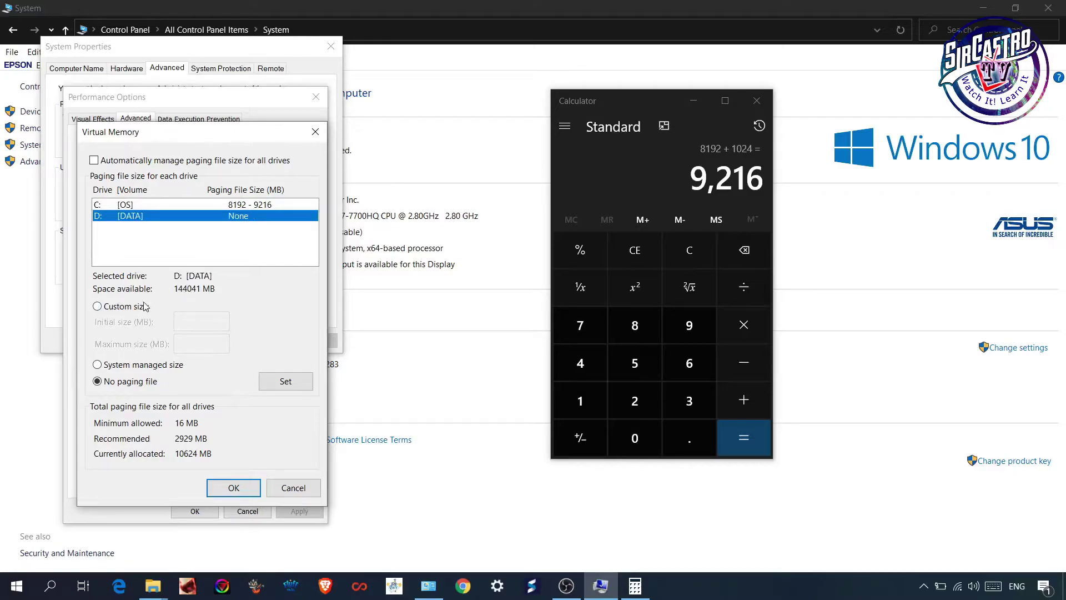
left_click(97, 306)
left_click(200, 324)
type("8192")
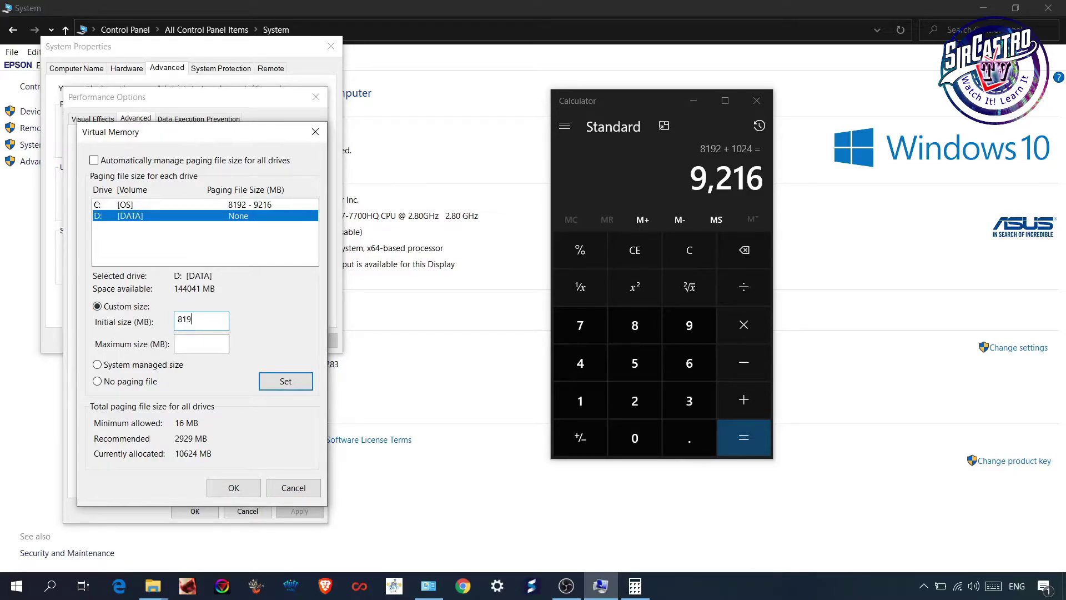
left_click(201, 343)
type("9216")
left_click(285, 381)
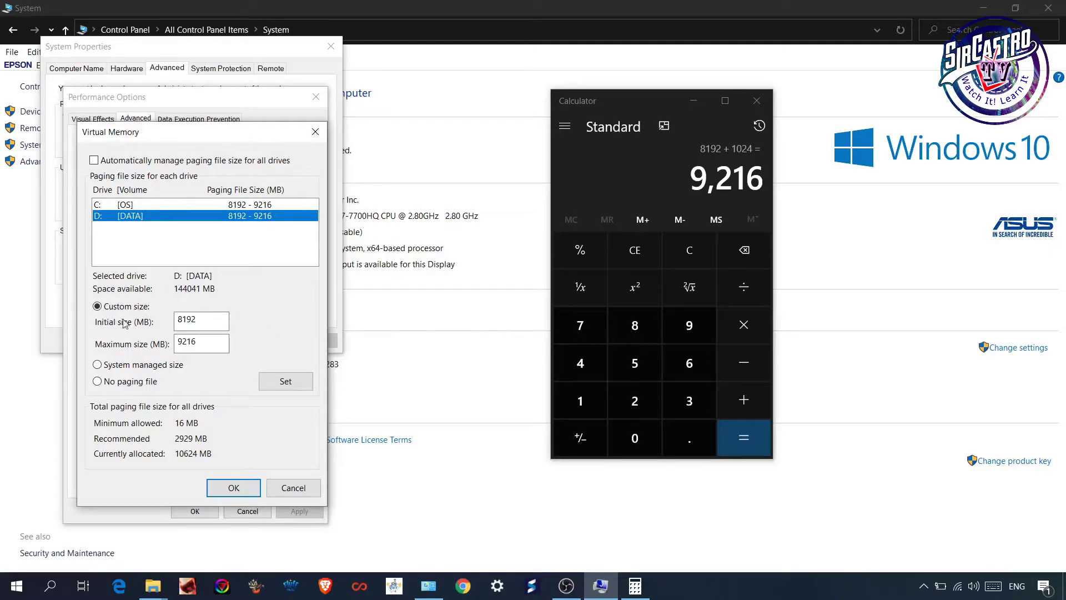
Step: Apply the virtual memory changes and close the settings dialogs, choosing to restart the computer later
left_click(249, 484)
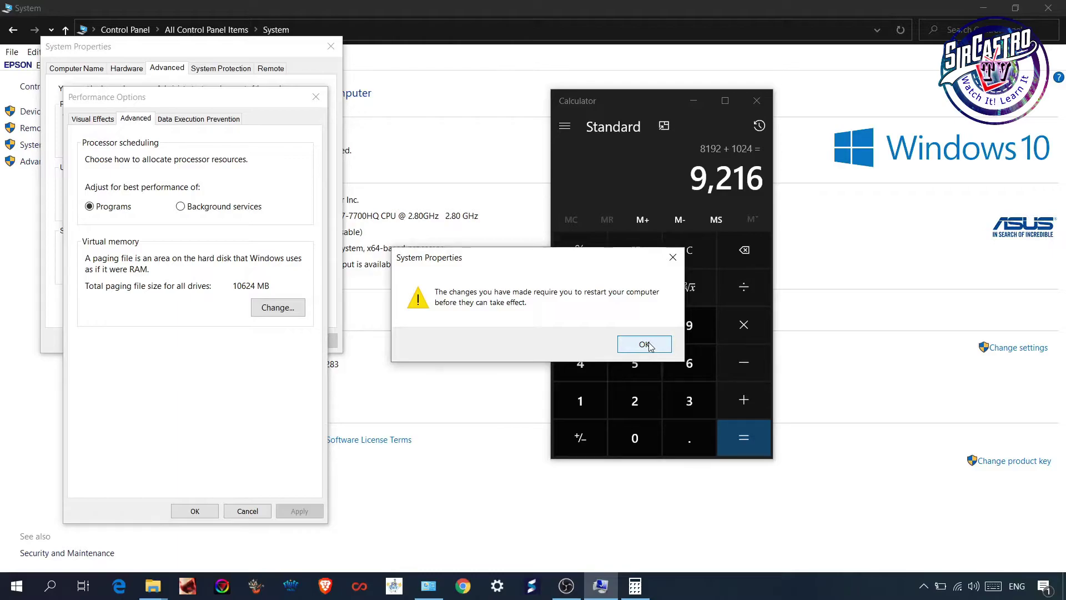
left_click(650, 345)
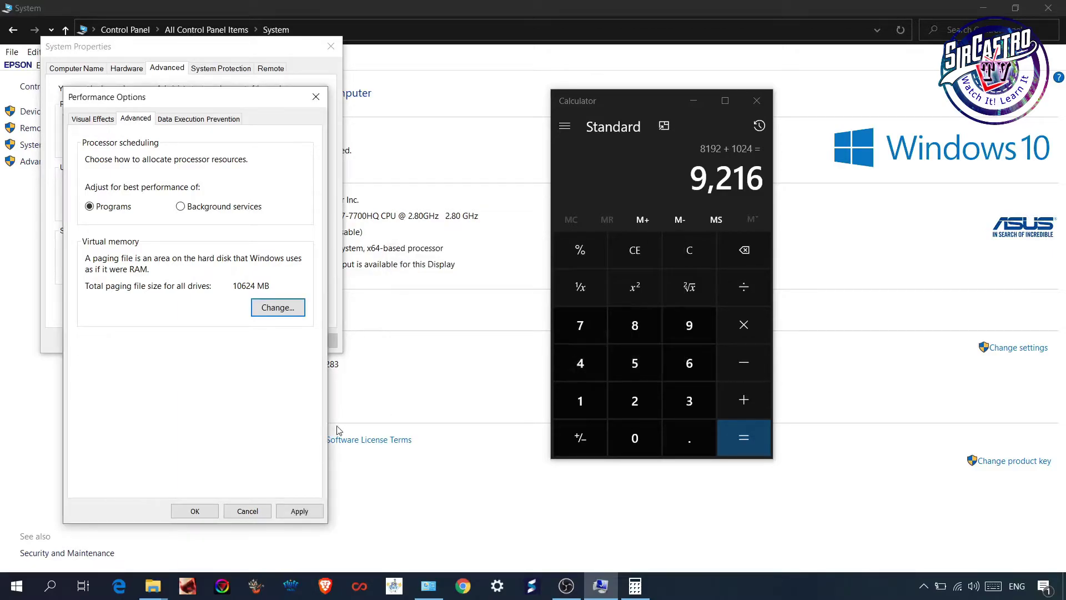
left_click(300, 511)
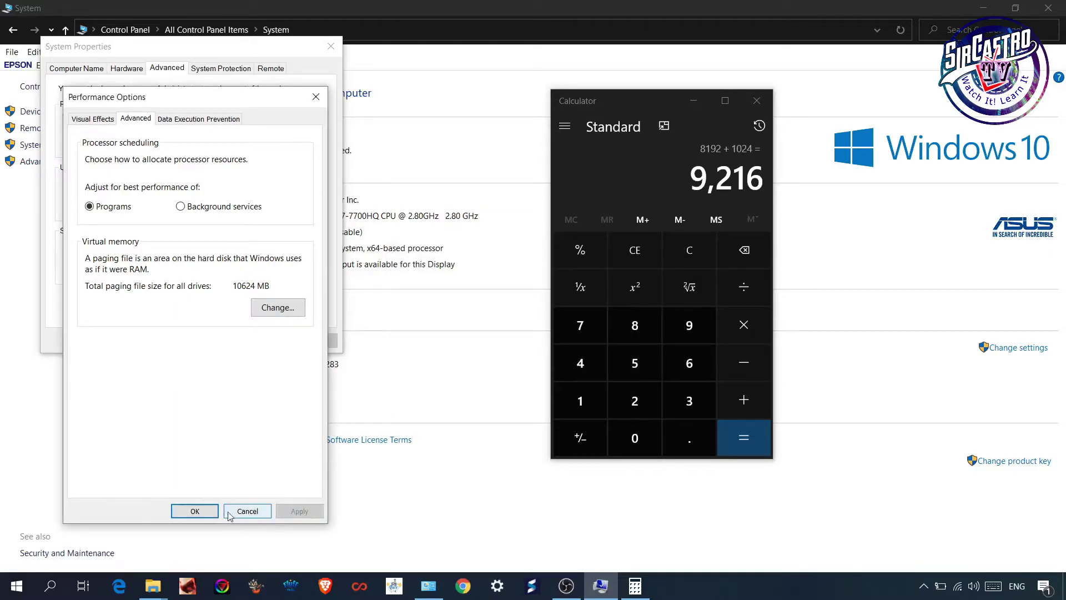
left_click(197, 511)
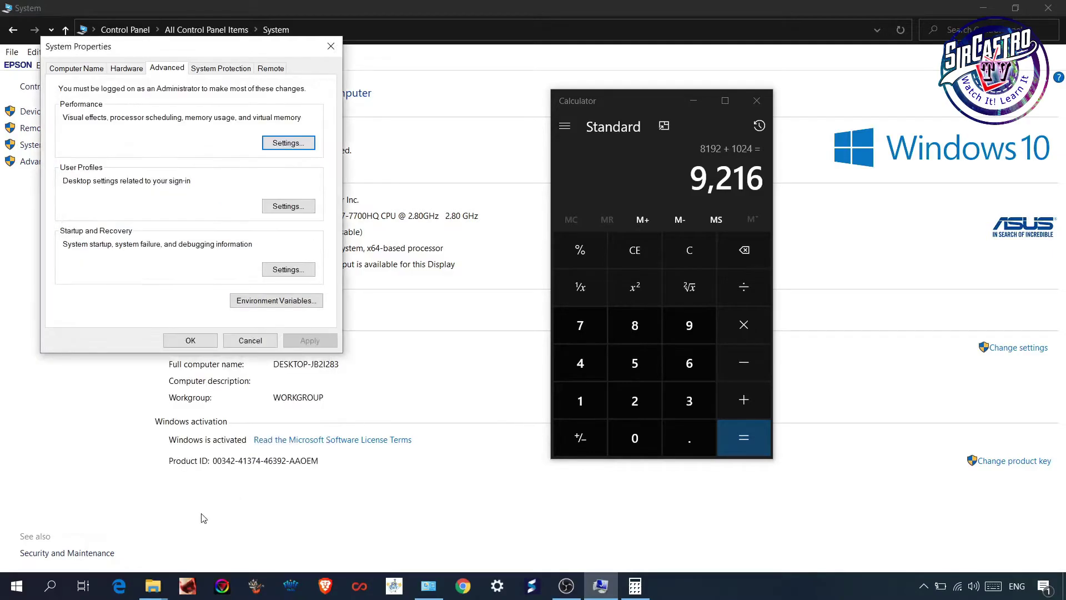
left_click(191, 341)
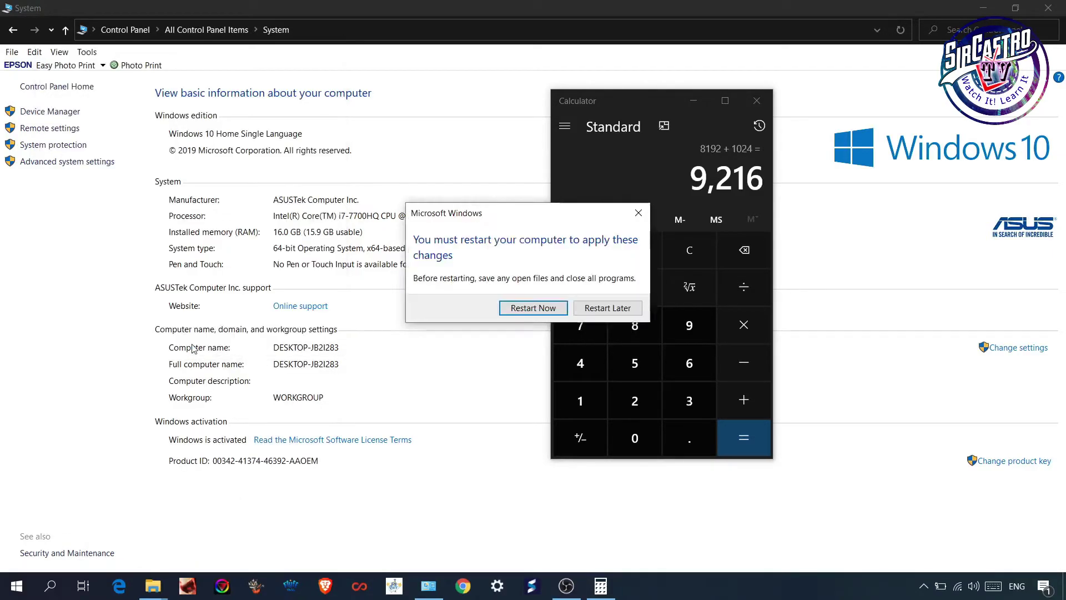
left_click(623, 308)
left_click(694, 103)
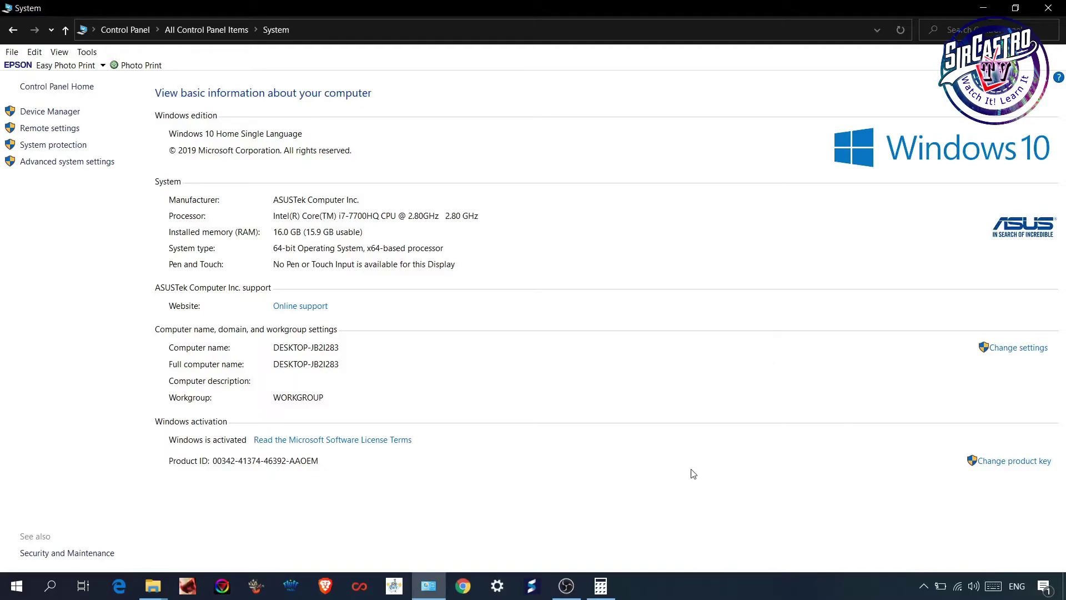
key("super")
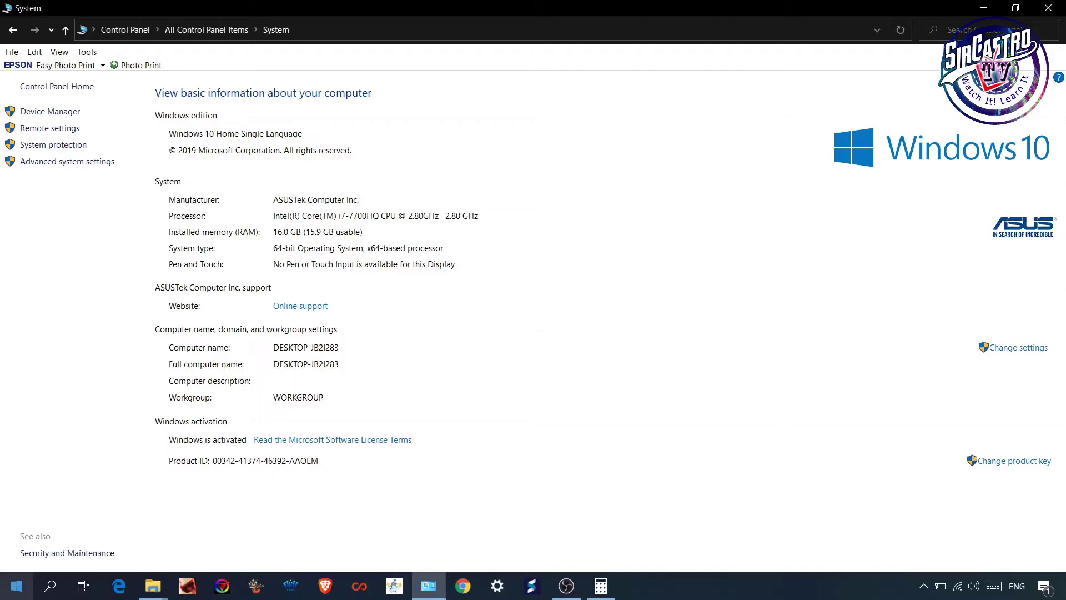
type("power")
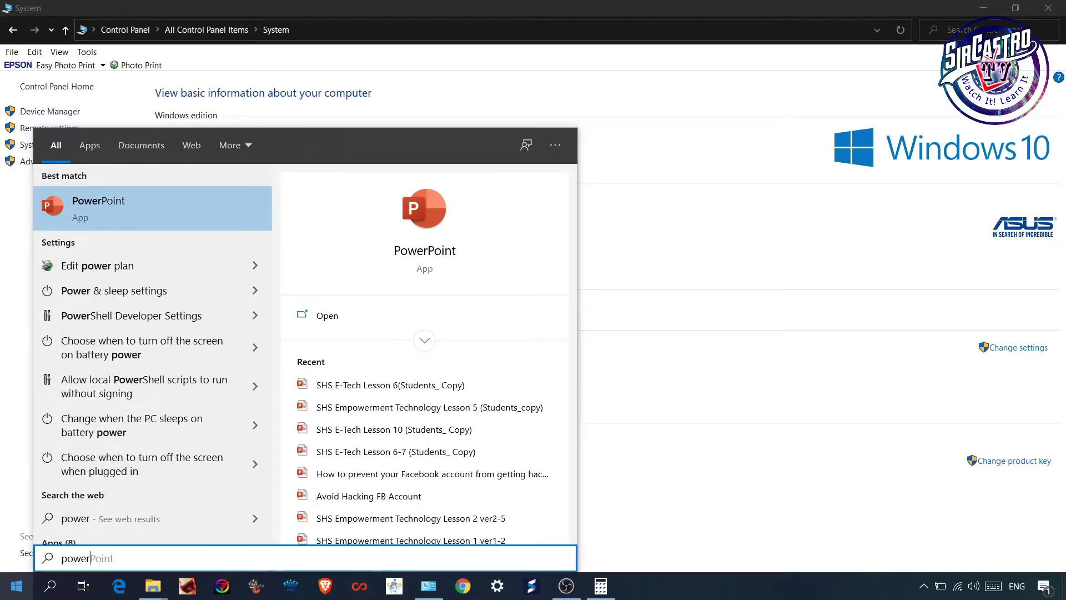
left_click(671, 275)
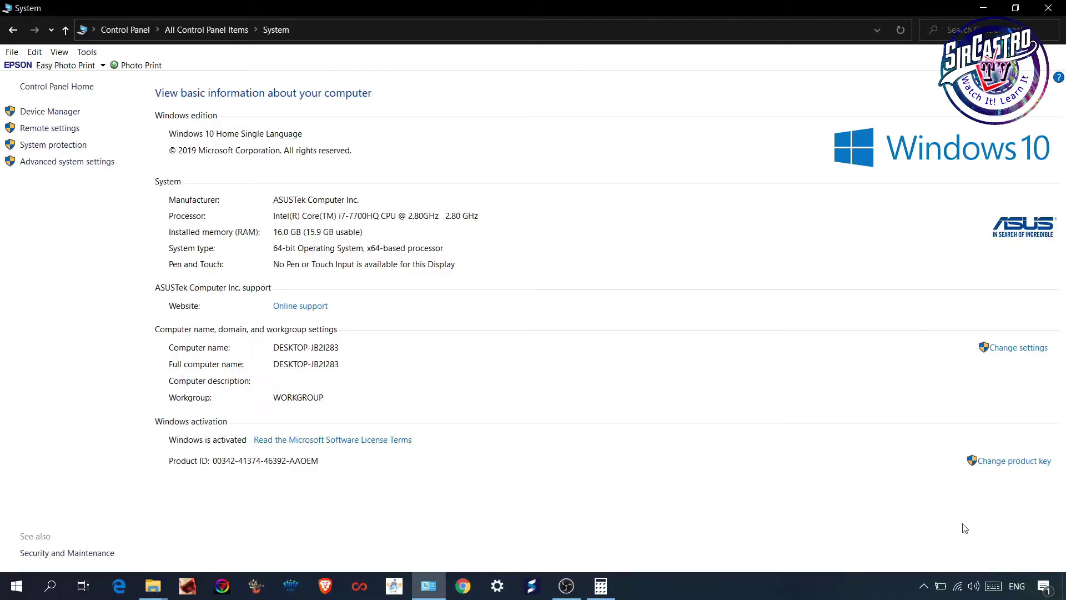
Step: Set the battery's plugged-in power mode to Best performance
left_click(921, 587)
left_click(940, 587)
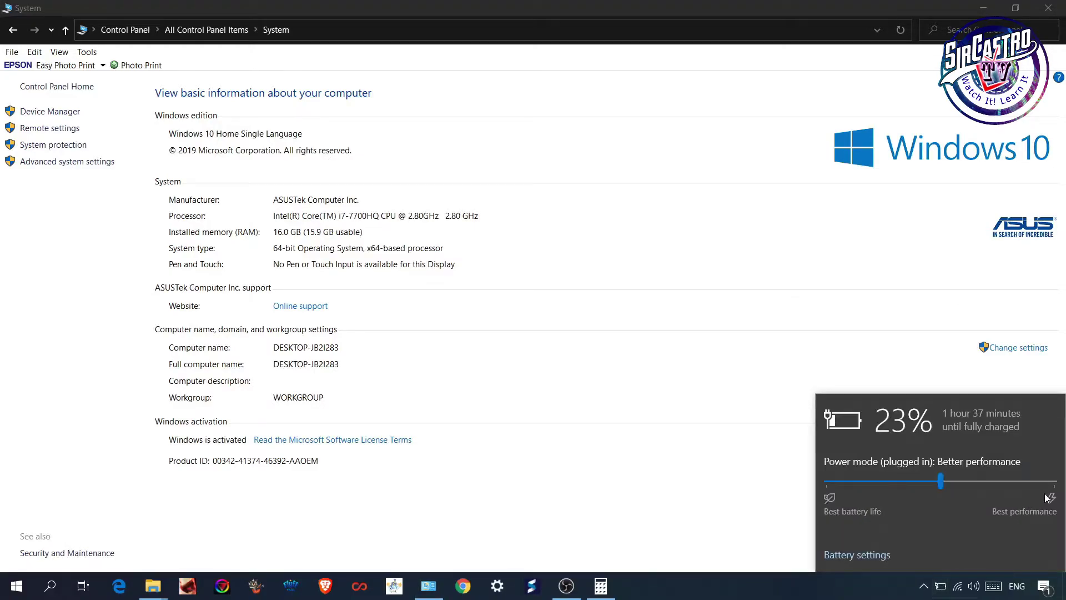
left_click(1055, 489)
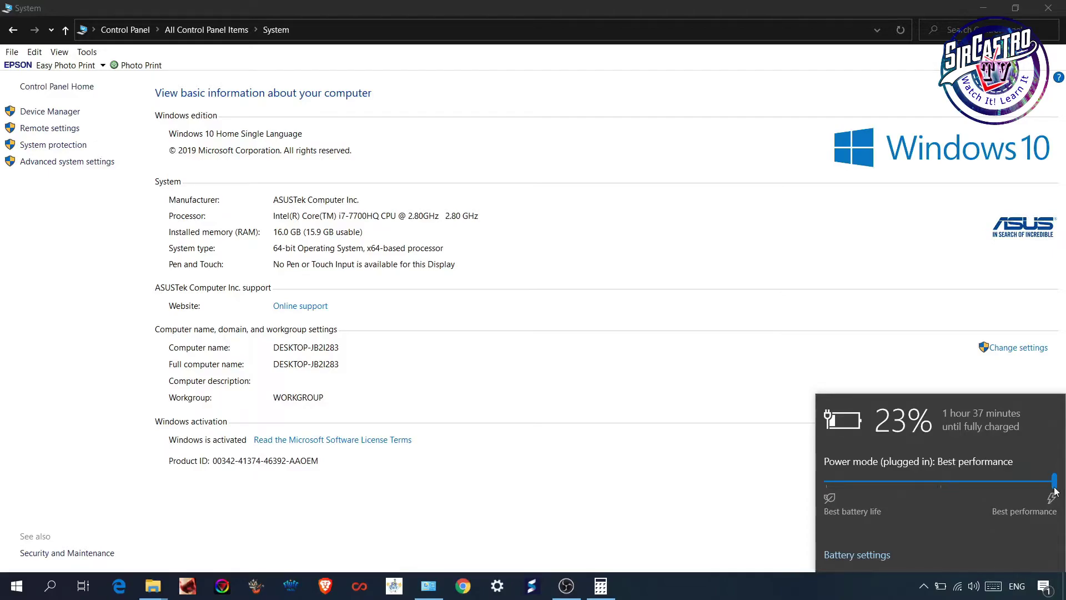
left_click(772, 398)
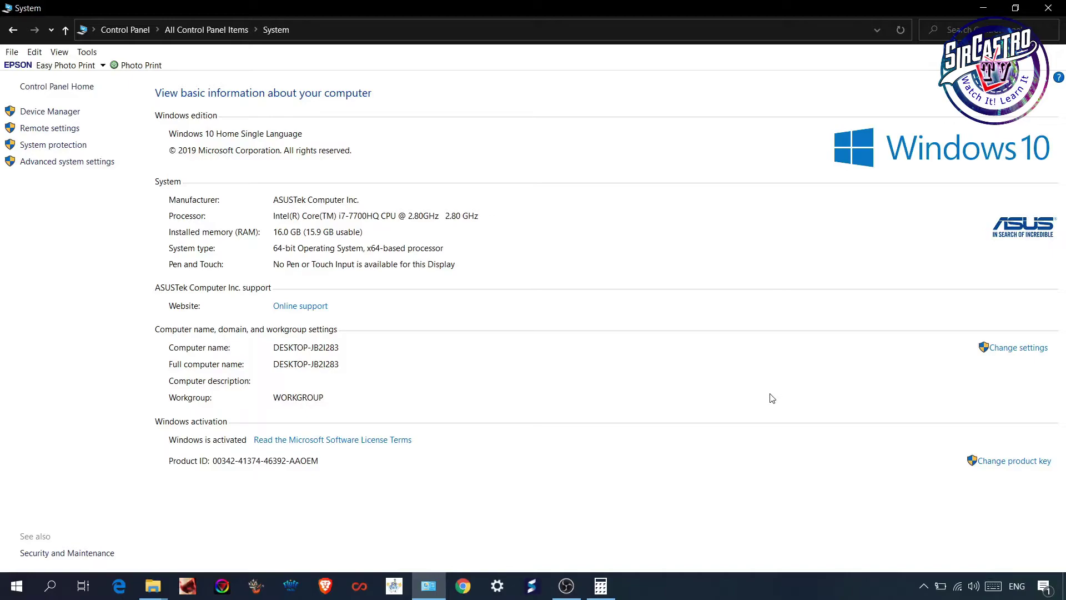
Step: Minimize the System window and launch System Configuration by running the msconfig command
left_click(983, 8)
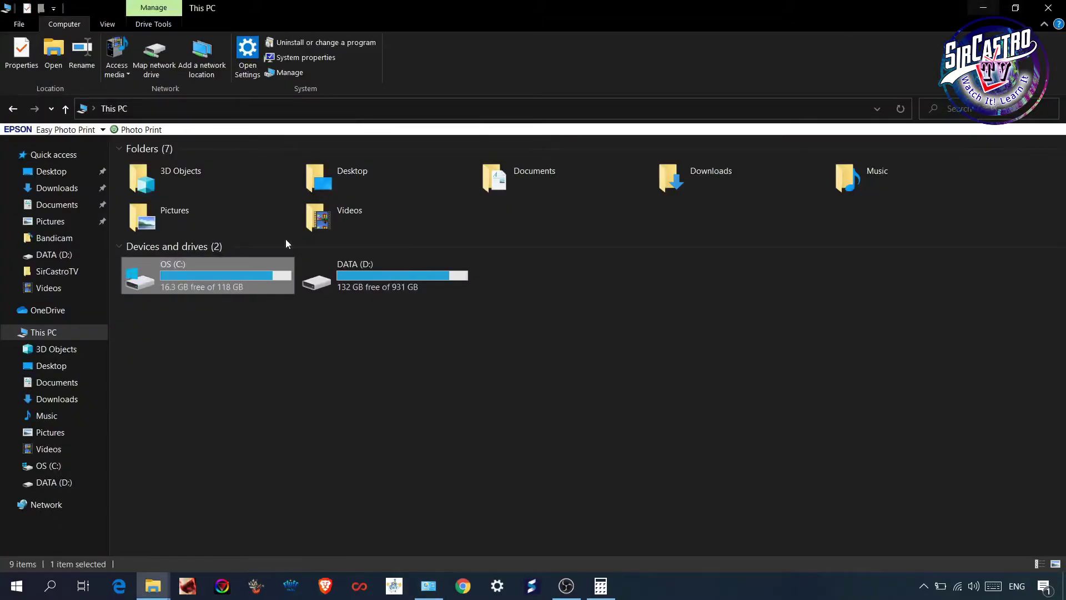
left_click(550, 450)
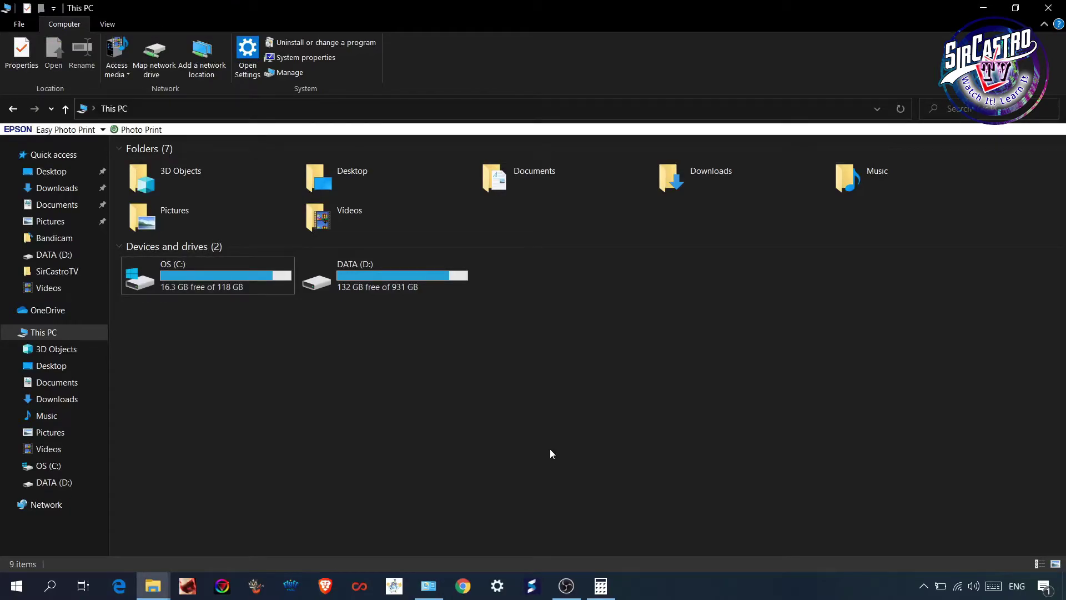
key("super+r")
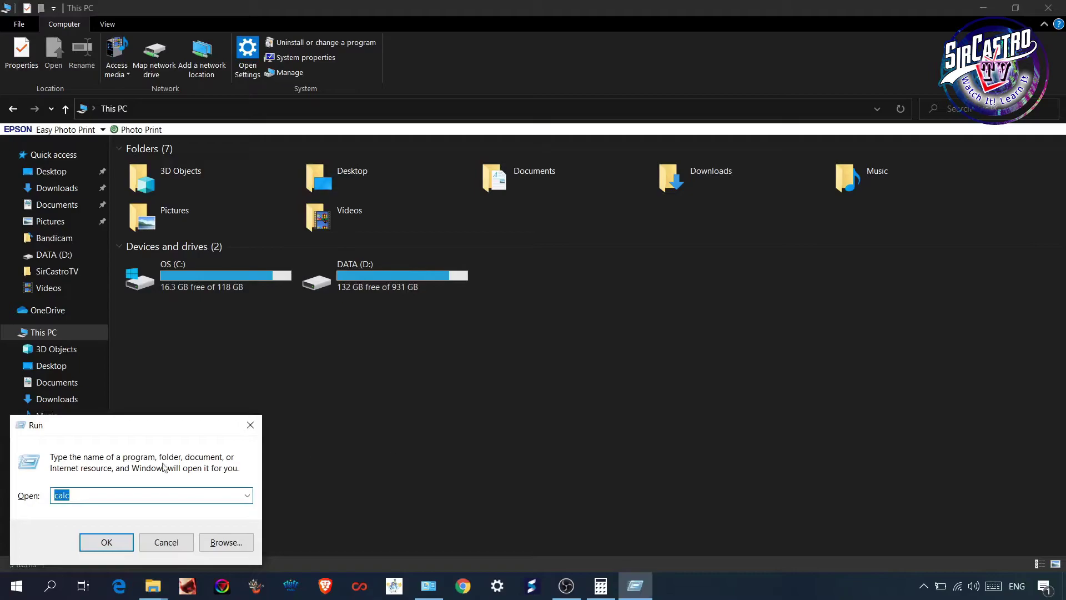
left_click(118, 495)
key("BackSpace")
key("BackSpace")
key("BackSpace")
key("BackSpace")
type("ms")
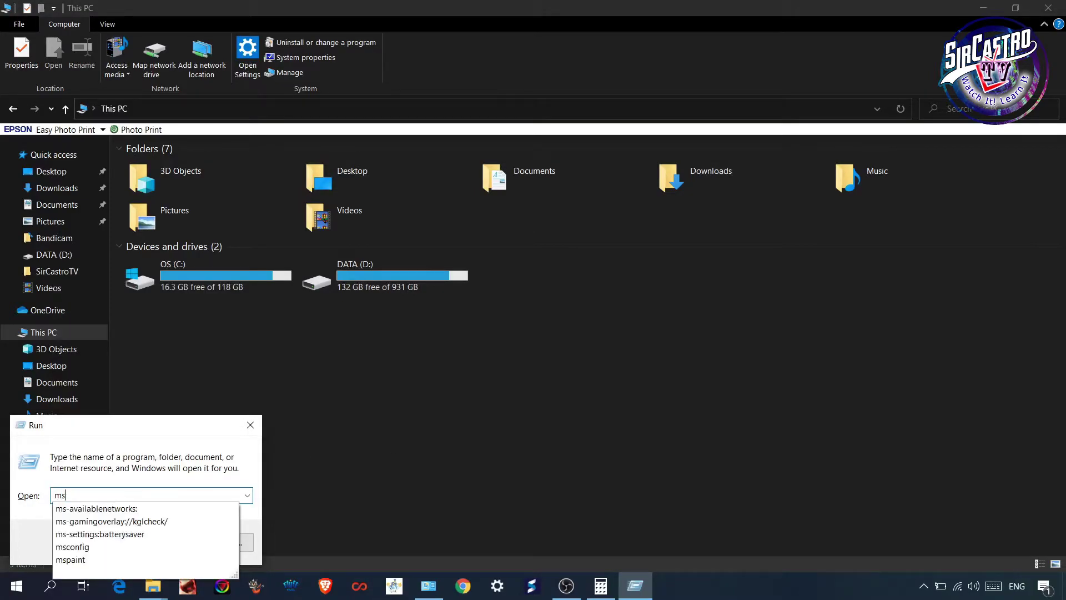
key("Down")
key("Down")
key("Down")
key("Down")
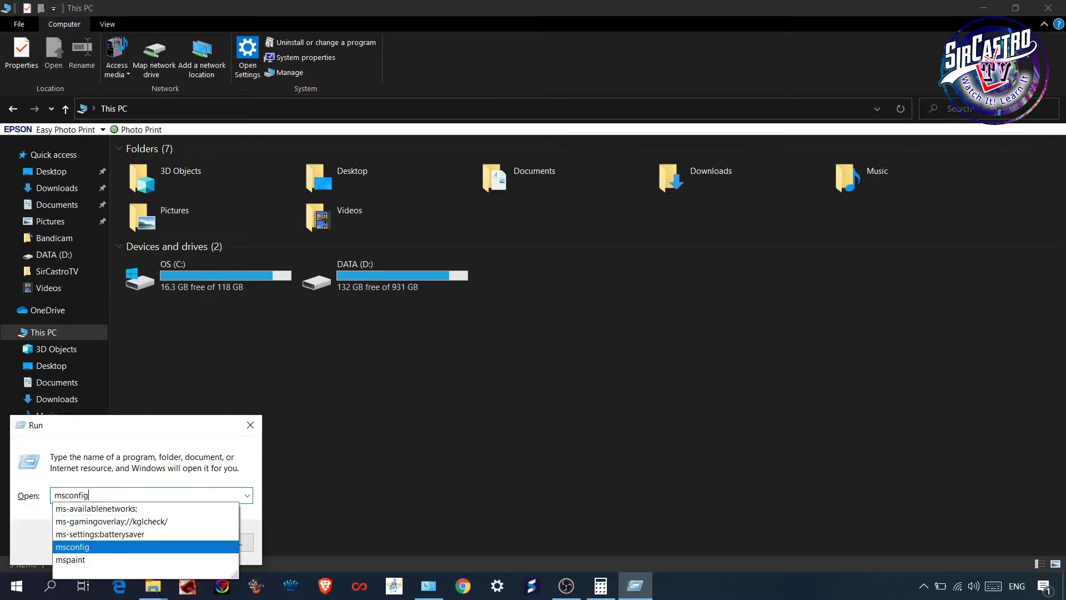
key("Return")
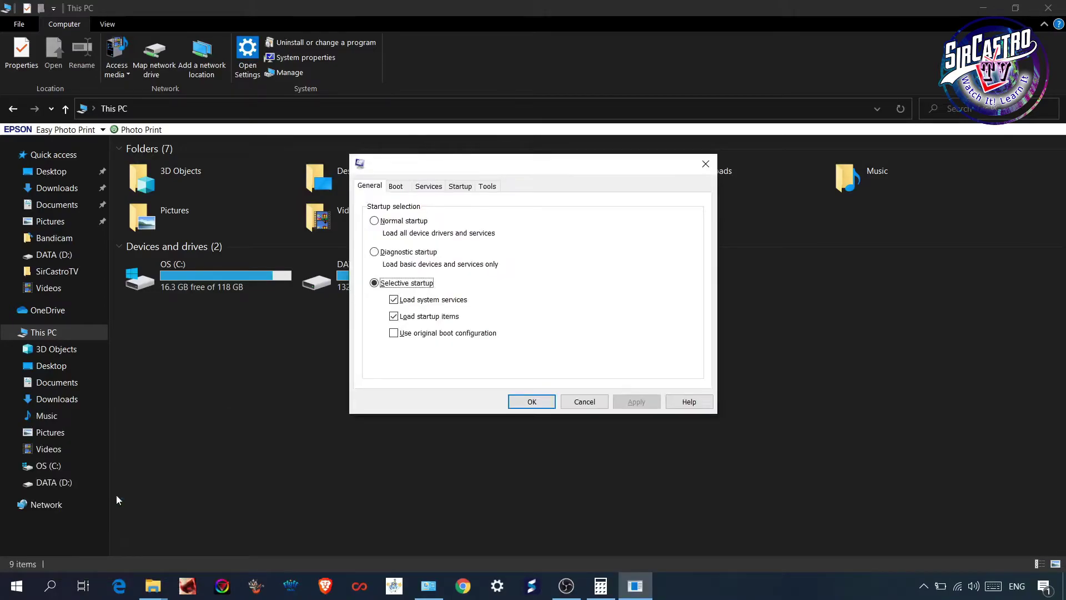
Step: Set the number of processors to 8 in the advanced boot options of System Configuration
left_click(391, 190)
left_click(418, 286)
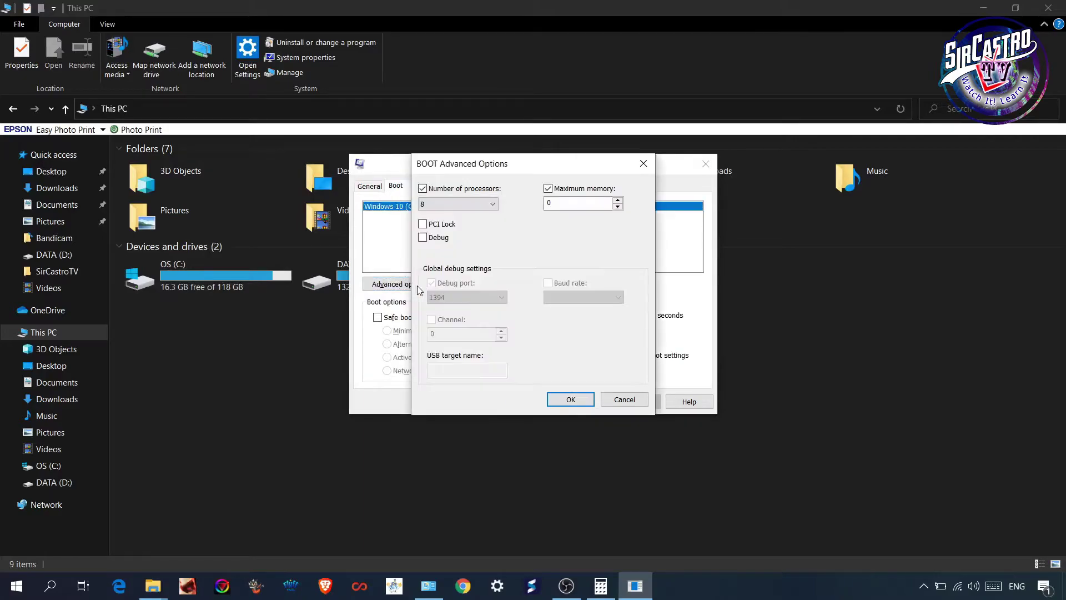
left_click(423, 188)
left_click(423, 188)
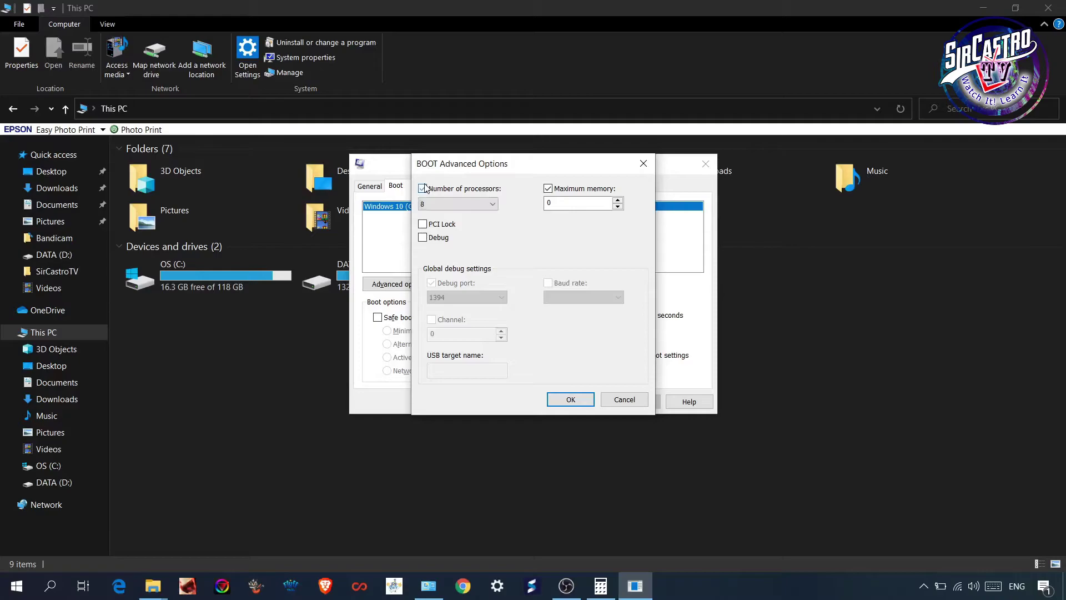
left_click(482, 205)
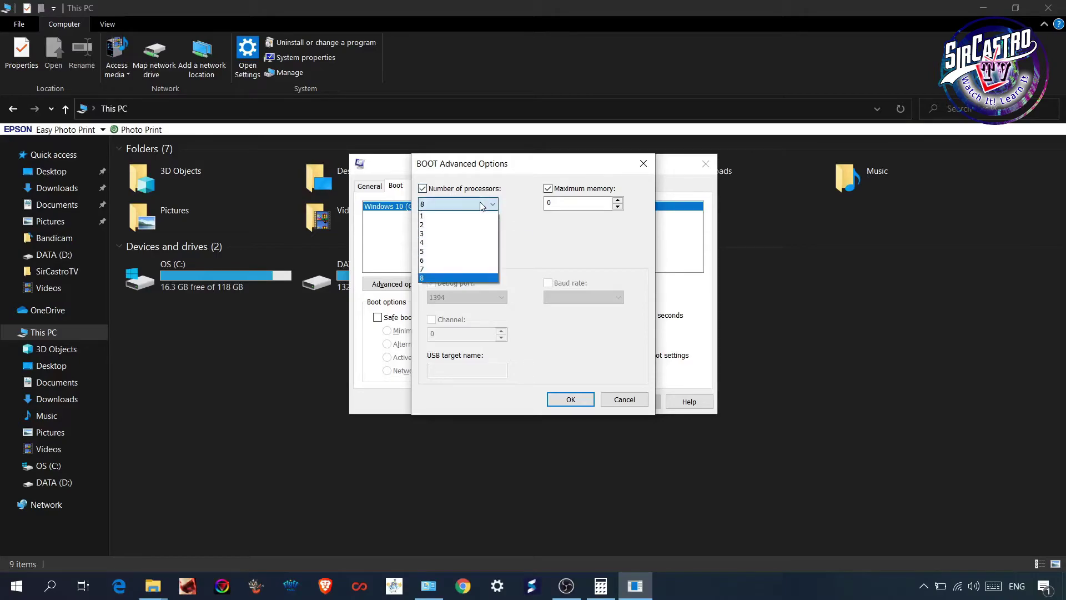
left_click(483, 279)
Step: Enable the maximum memory boot option at 16384 and apply the boot changes
left_click(548, 189)
left_click(550, 189)
left_click(549, 188)
left_click(549, 189)
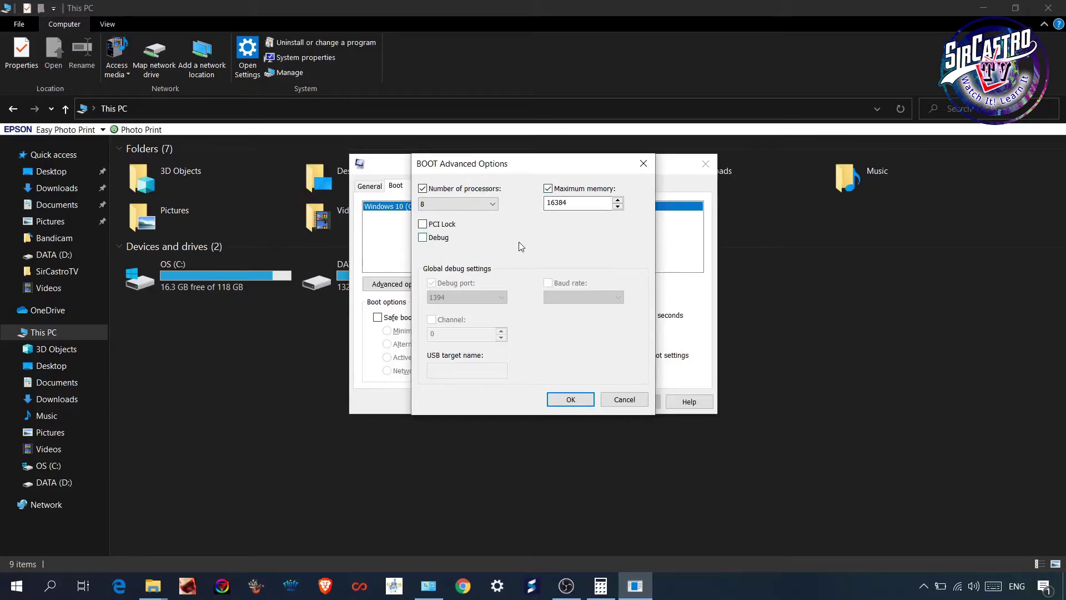
left_click(568, 402)
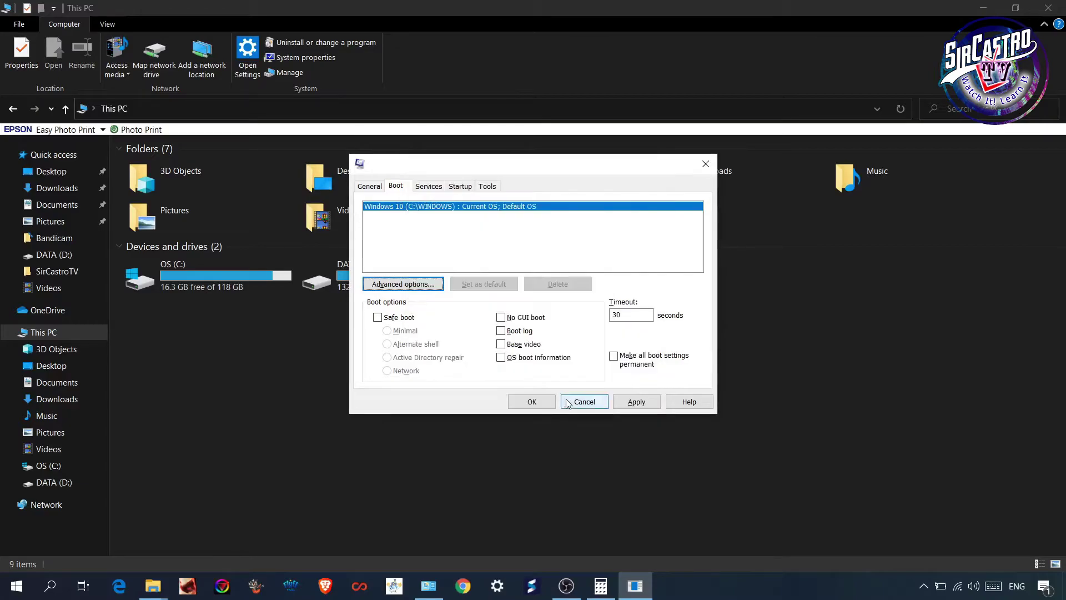
left_click(631, 405)
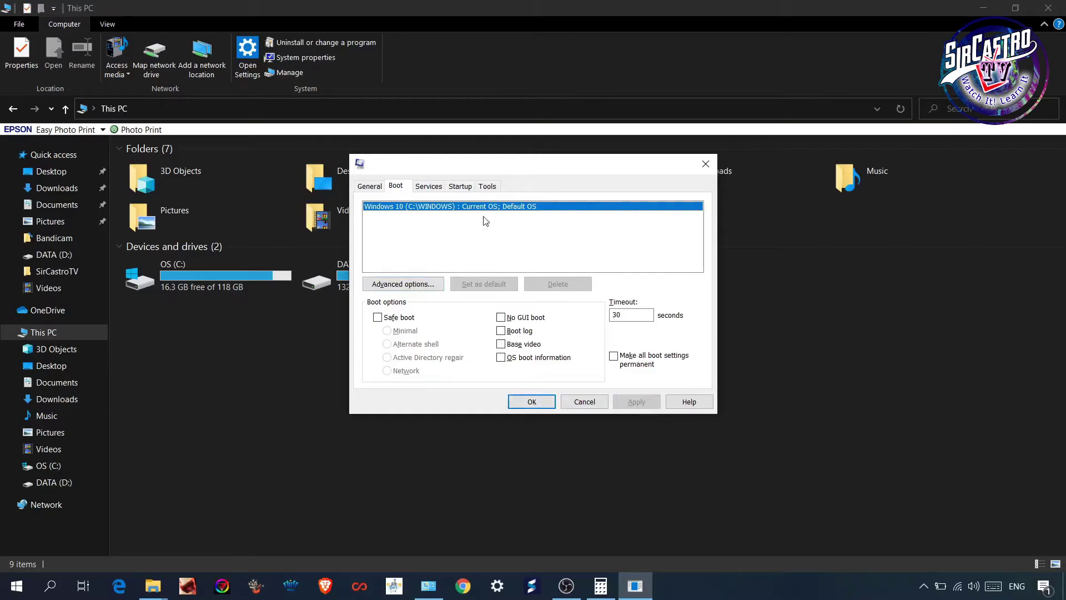
Step: Review the status of the startup apps in Task Manager and close it along with System Configuration
left_click(462, 189)
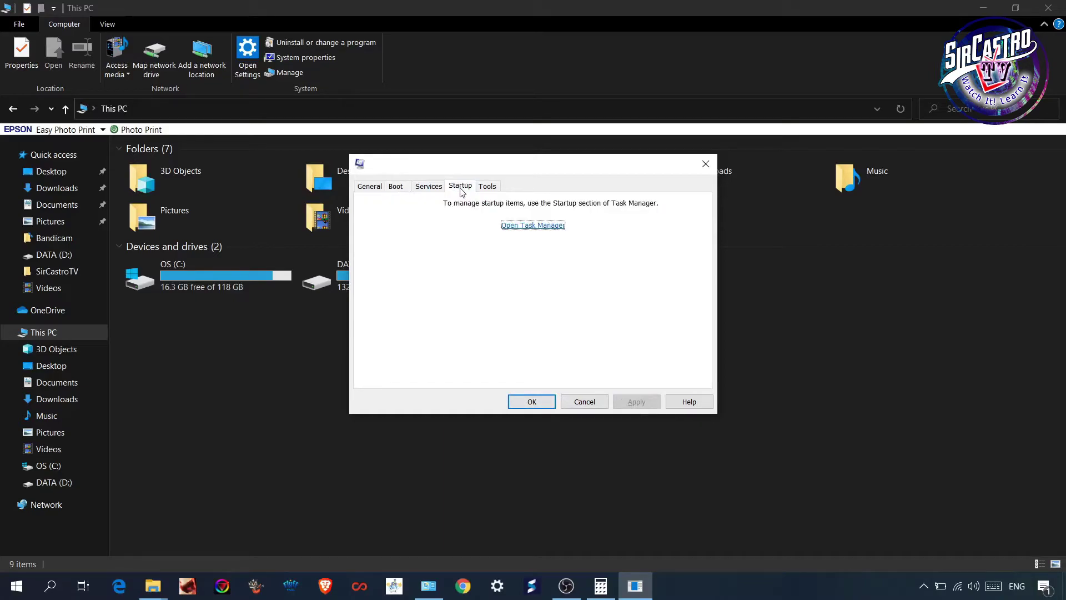
left_click(526, 227)
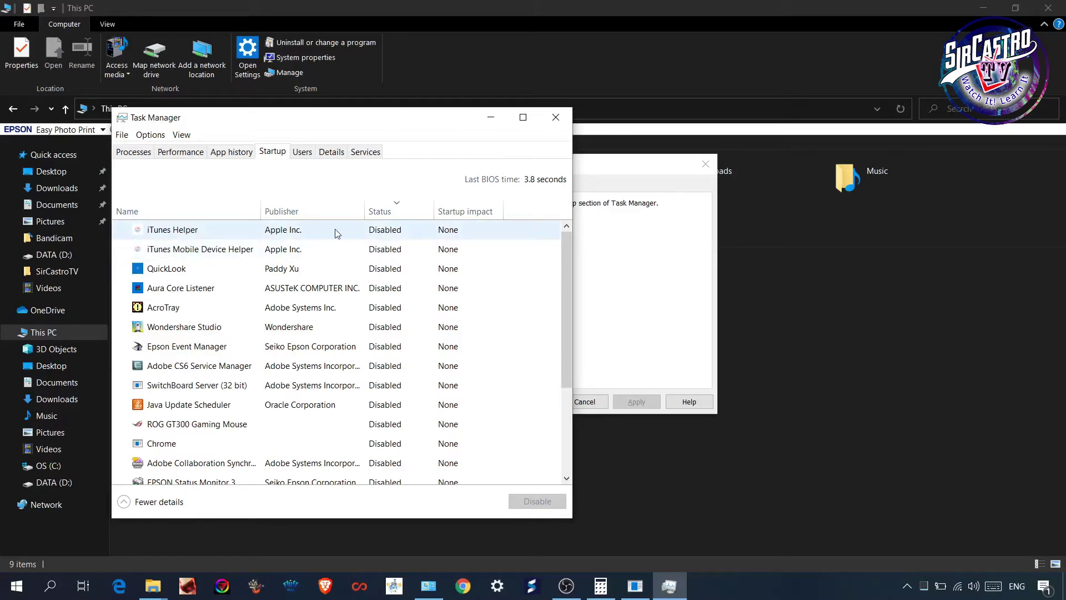
left_click(371, 226)
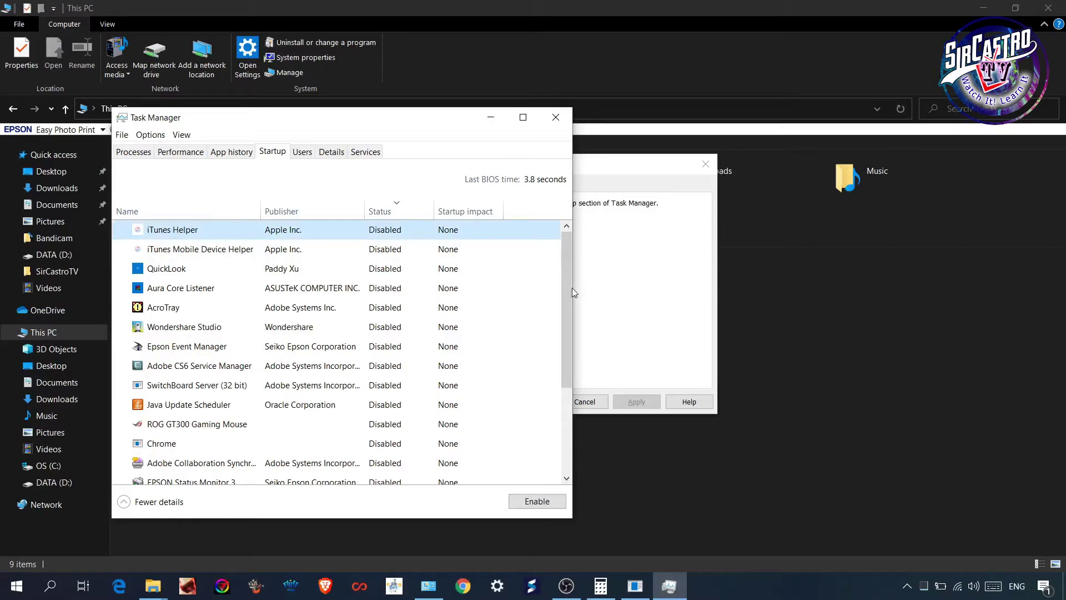
mouse_move(565, 289)
left_mouse_down()
mouse_move(566, 372)
mouse_move(569, 296)
left_mouse_up()
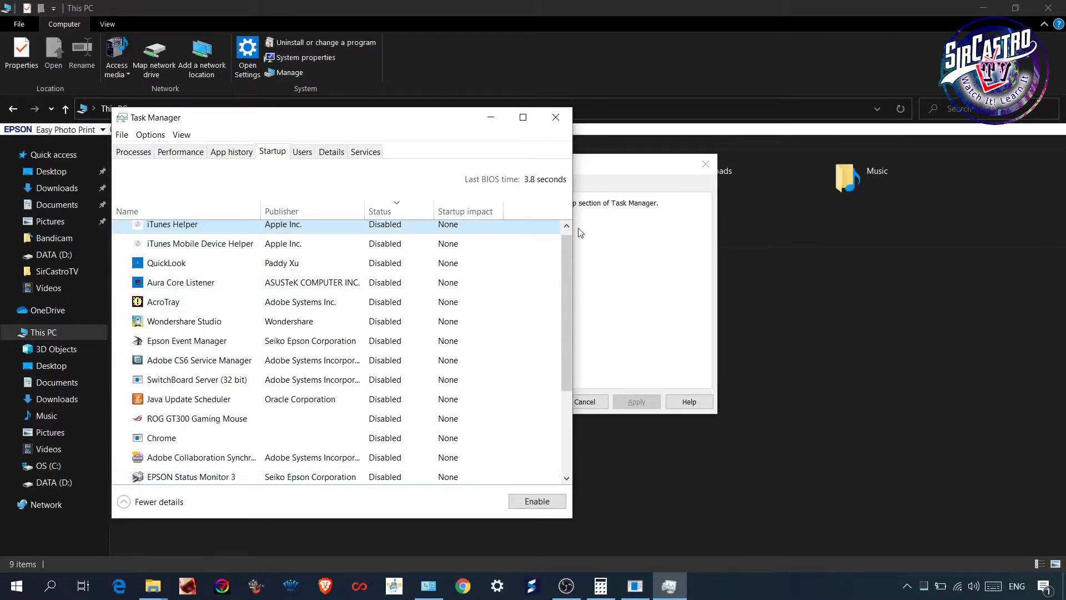
left_click(557, 119)
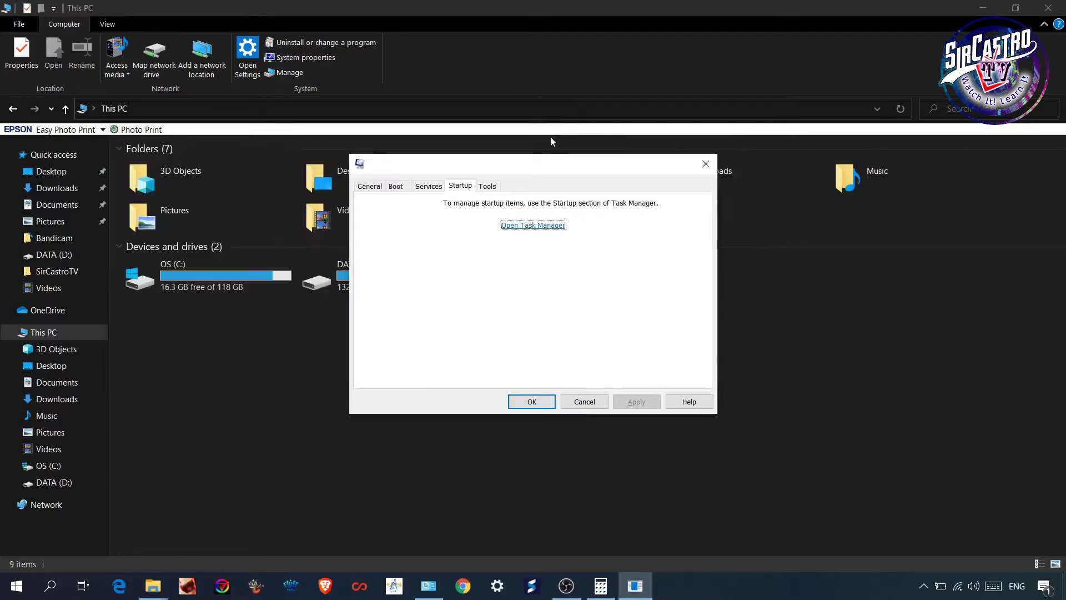
left_click(532, 402)
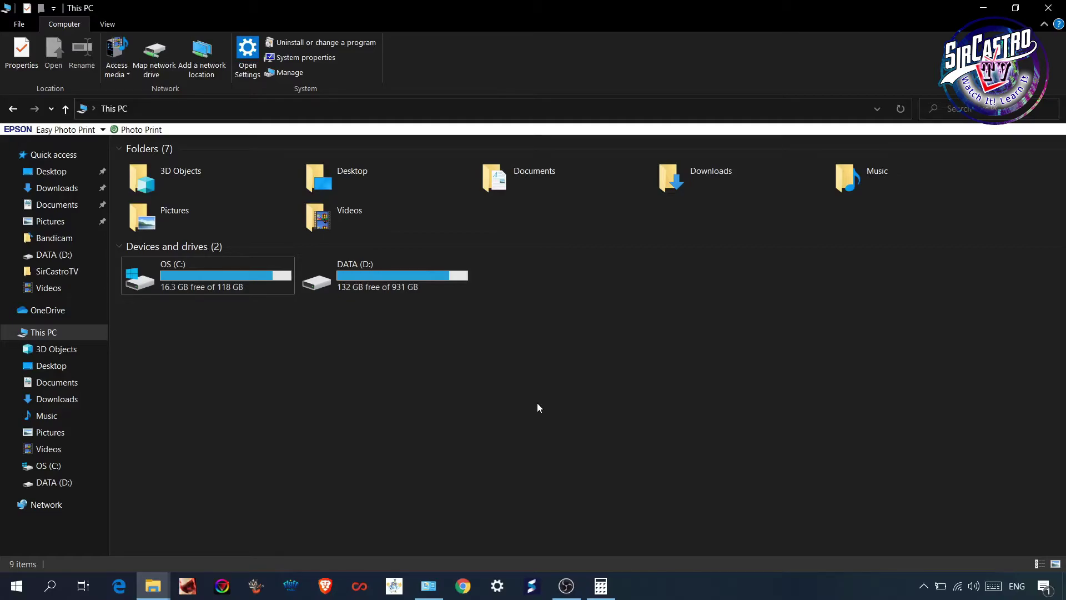
Step: Launch Registry Editor by running the regedit command
key("super+r")
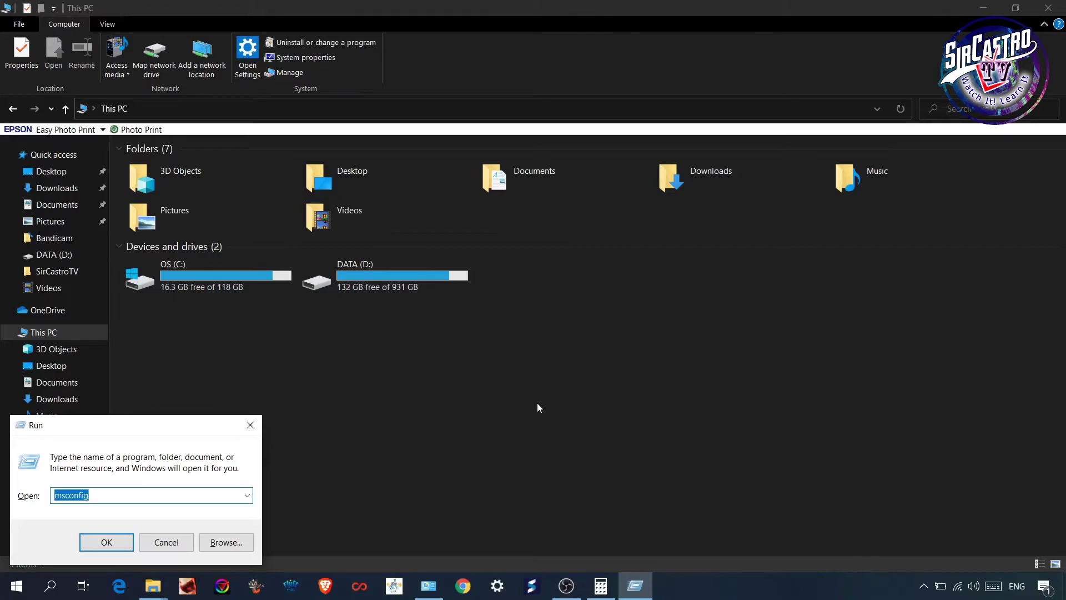
key("BackSpace")
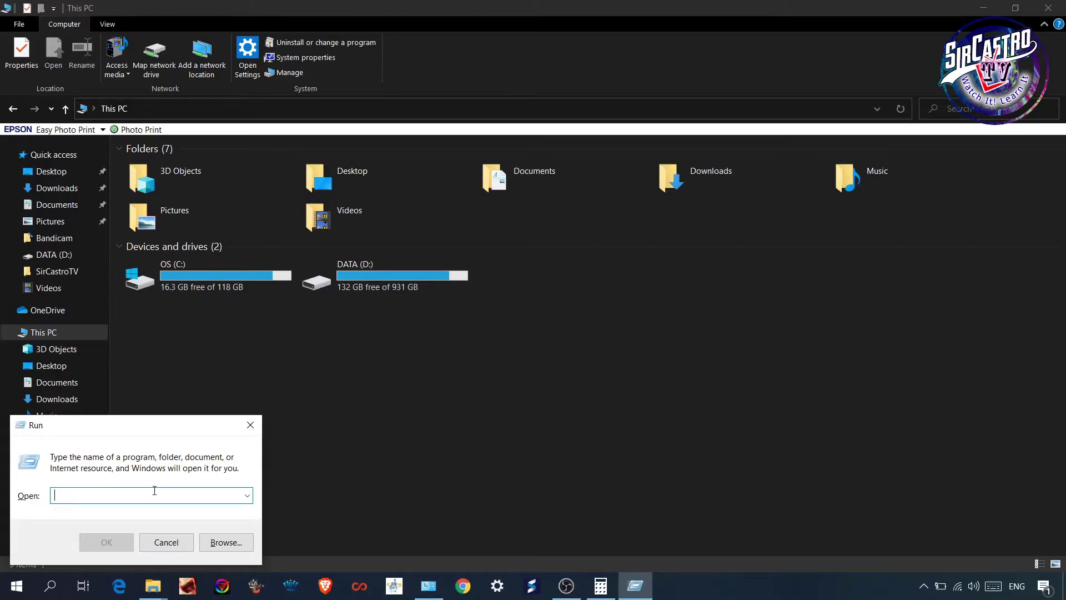
type("rege")
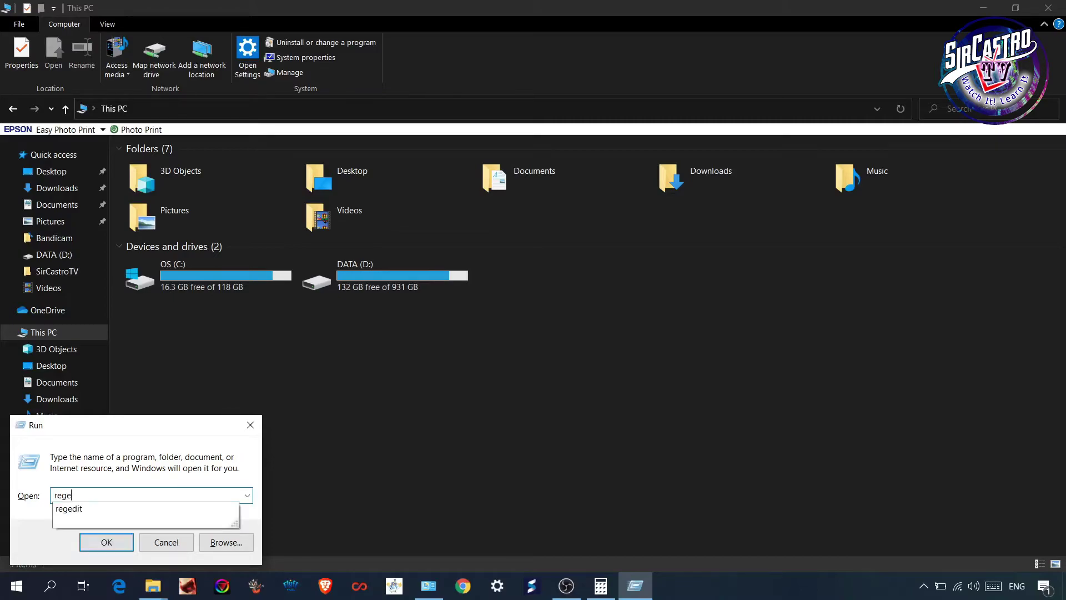
type("dit")
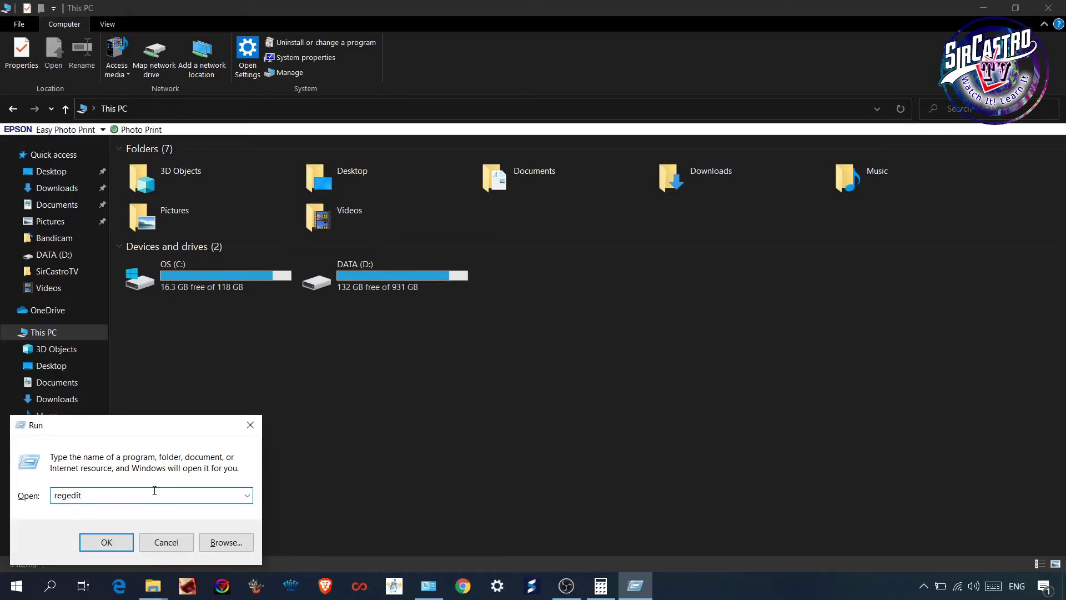
key("Return")
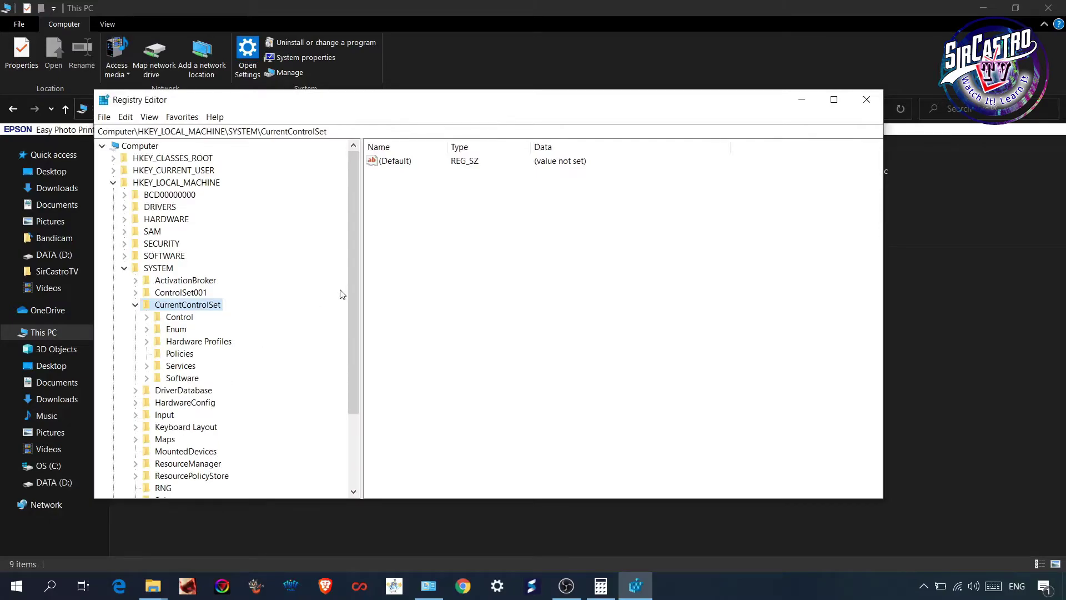
Step: Go to the registry key HKEY_LOCAL_MACHINE\SYSTEM\CurrentControlSet\Control\Session Manager\Memory Management\PrefetchParameters
left_click(160, 184)
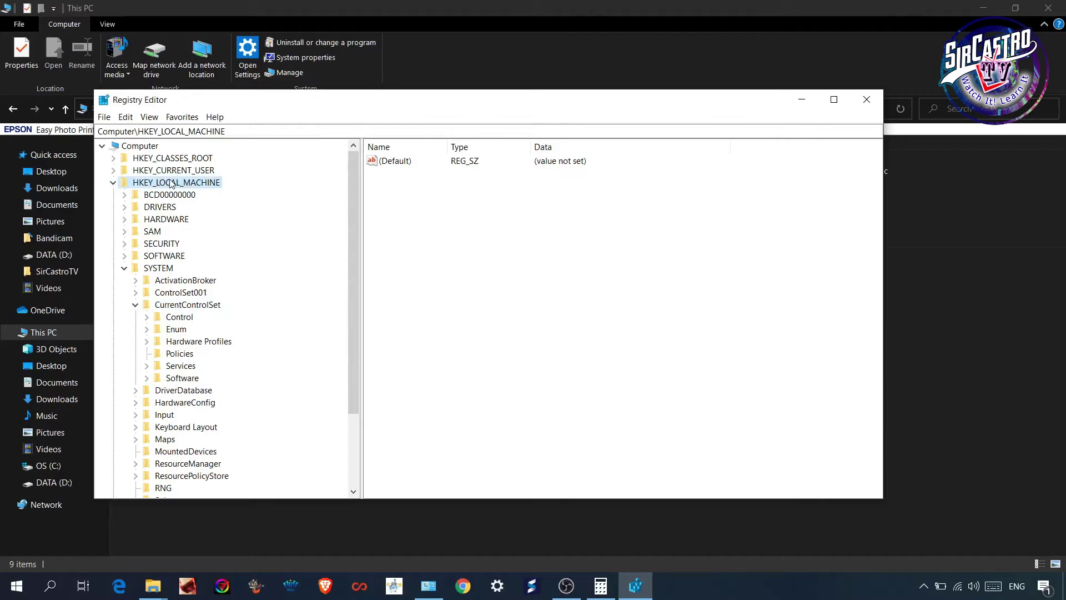
left_click(159, 270)
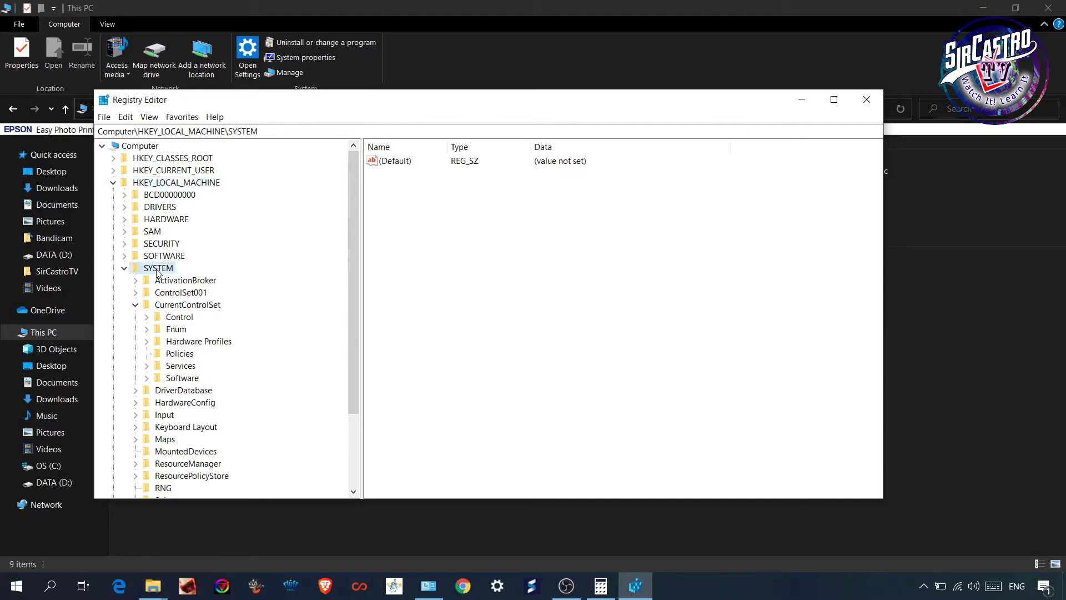
left_click(192, 309)
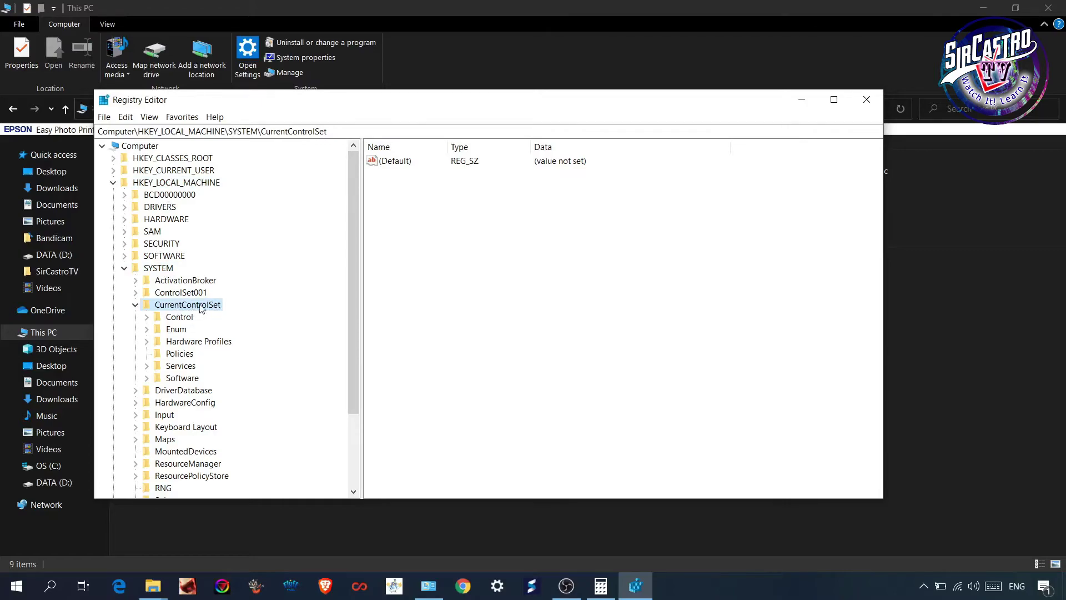
left_click(147, 317)
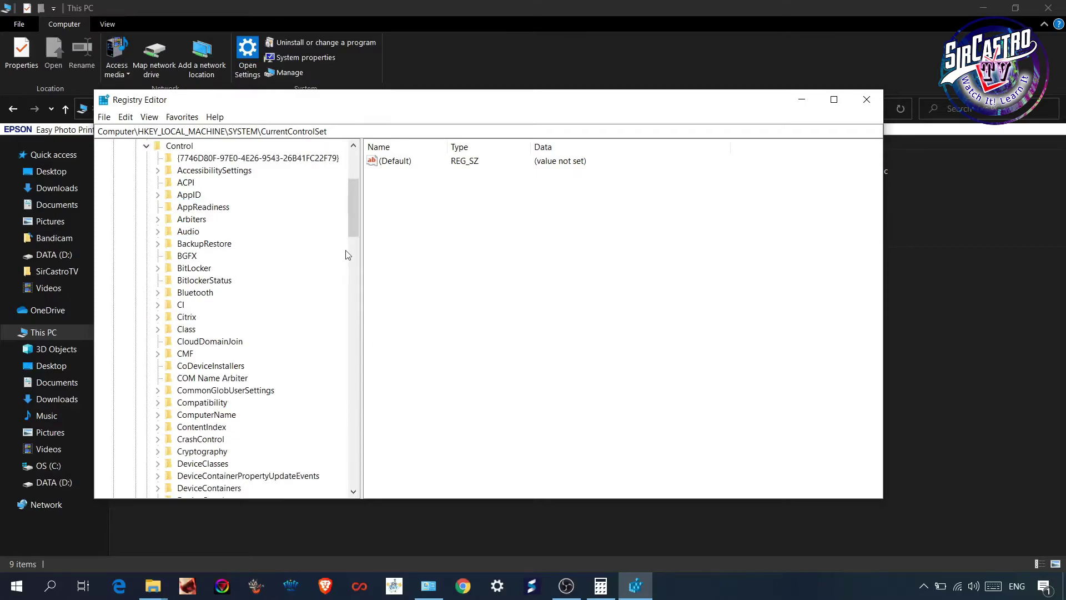
left_click_drag(354, 216, 359, 326)
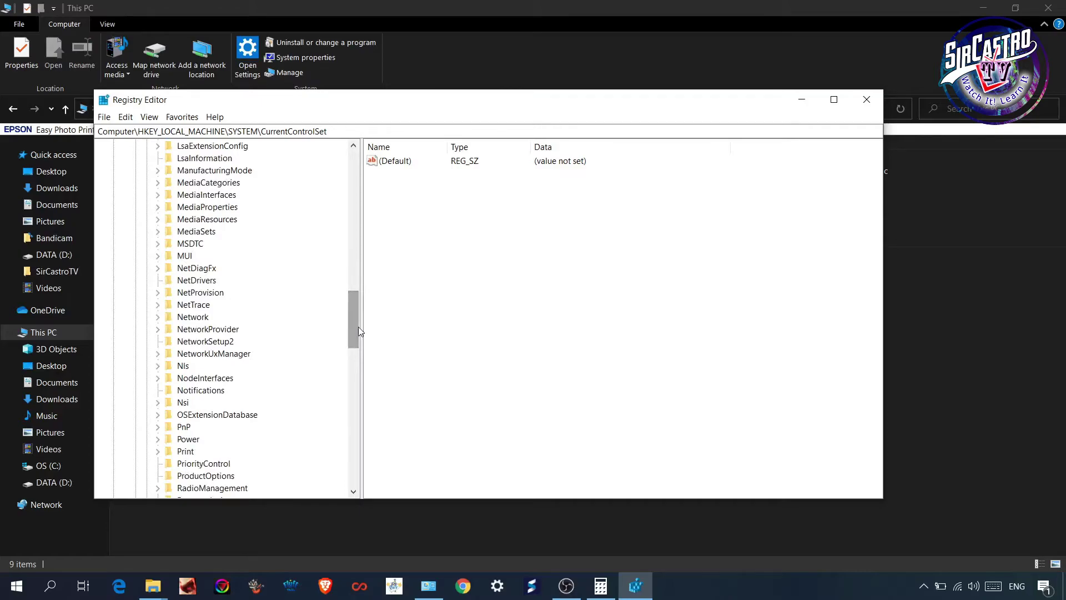
scroll(358, 327, "down", 5)
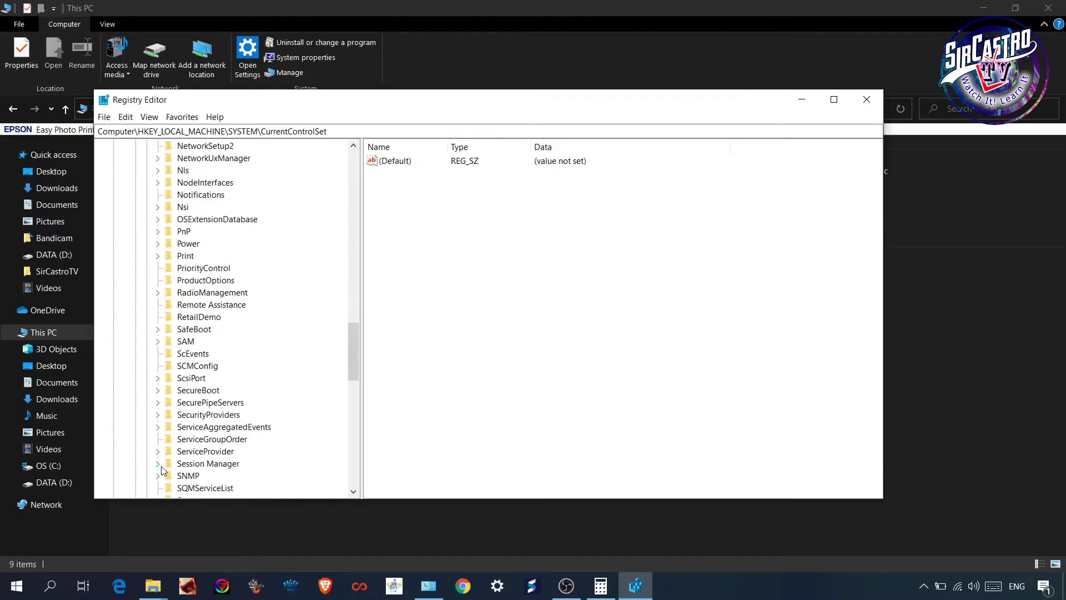
left_click(160, 469)
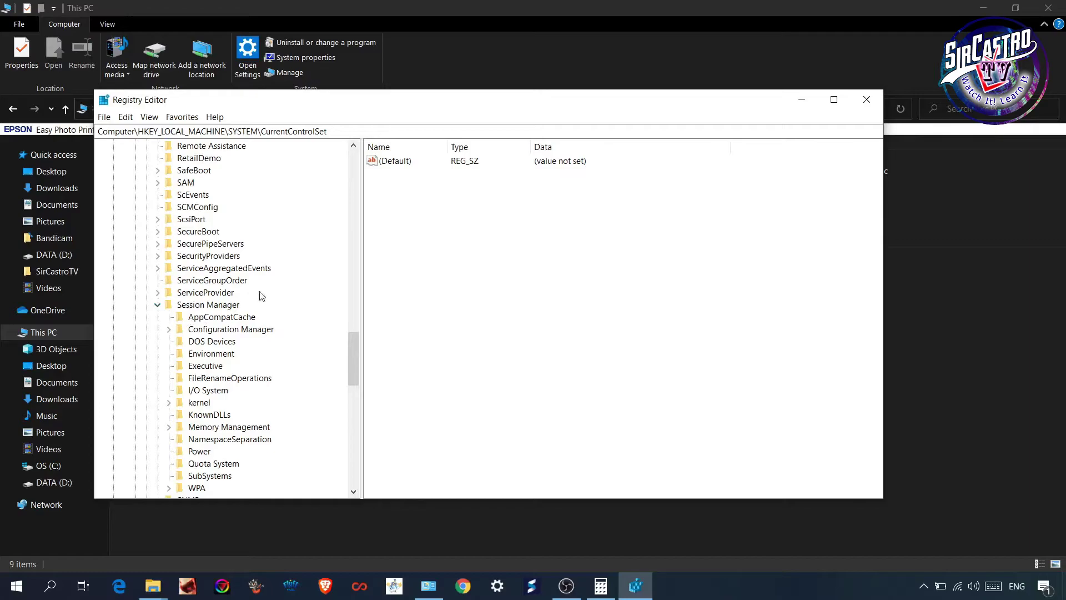
left_click(168, 427)
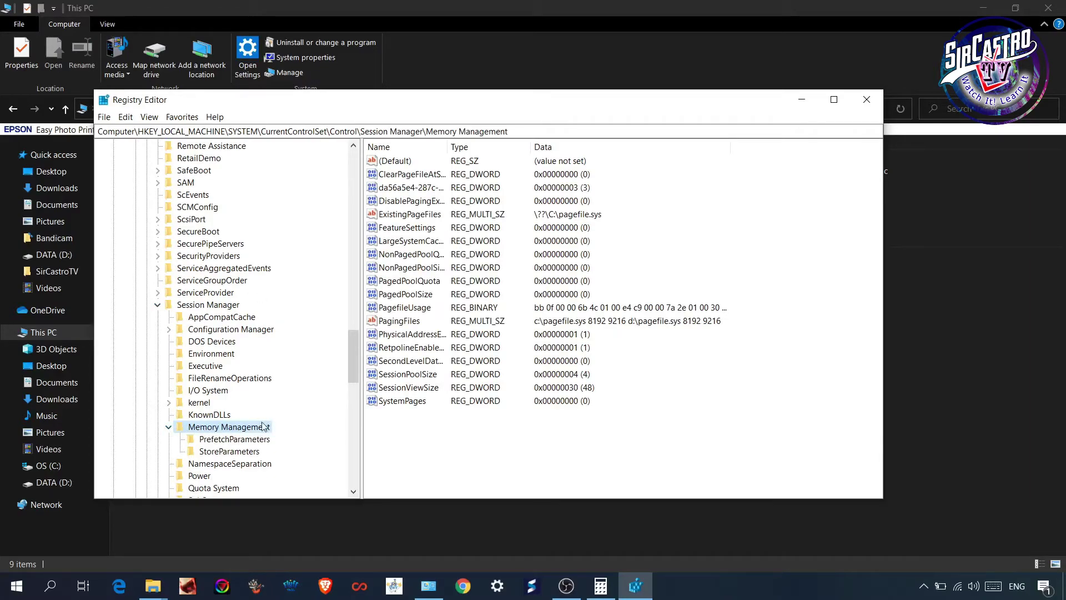
left_click(248, 442)
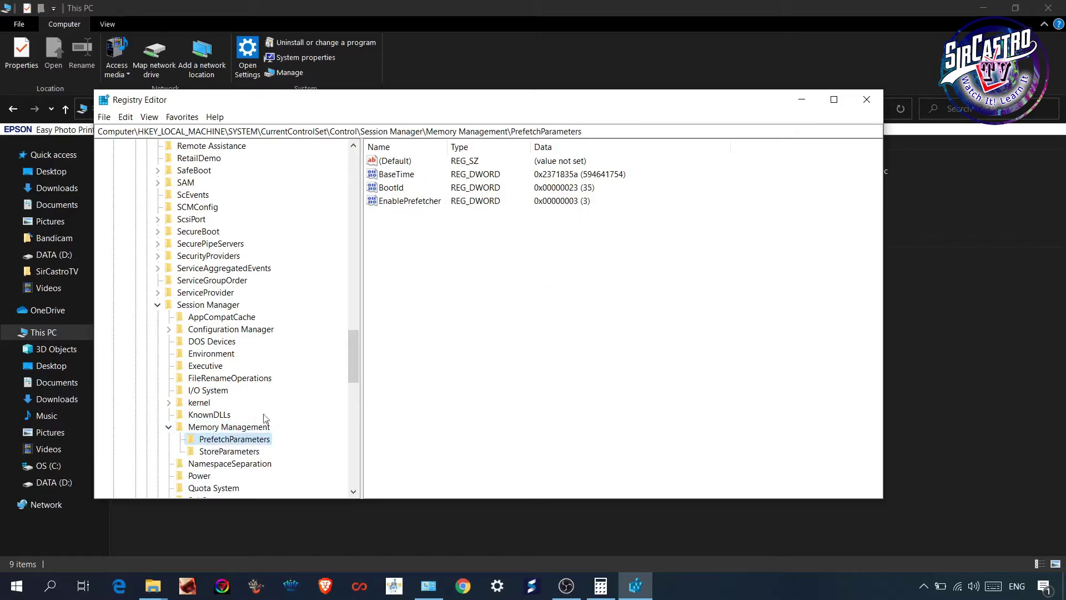
Step: Set the EnablePrefetcher value data to 0 and close Registry Editor
double_click(426, 203)
left_click(364, 161)
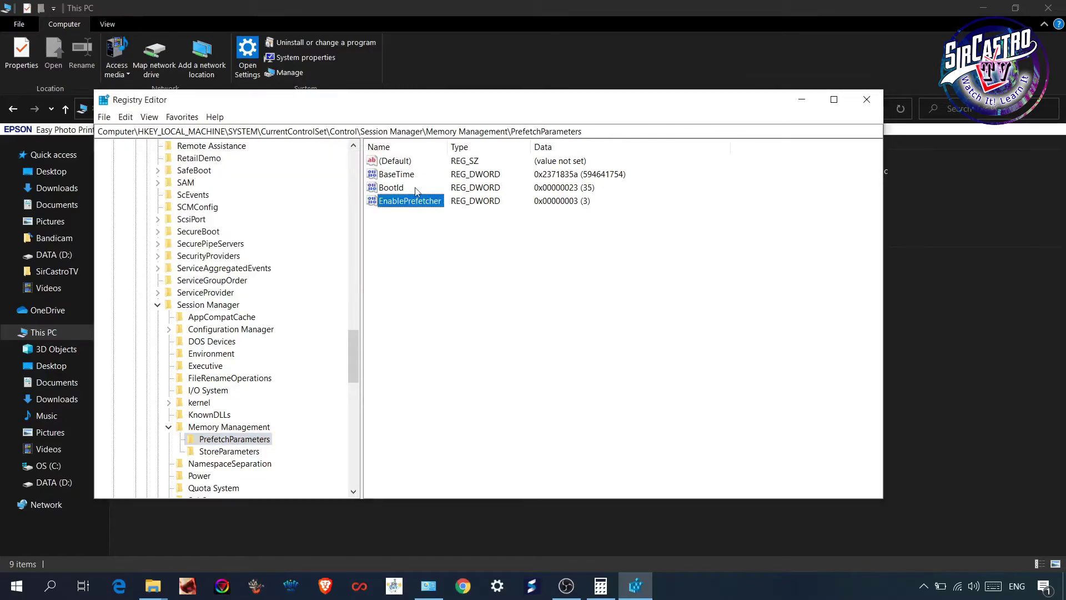
double_click(415, 202)
left_click(217, 230)
key("BackSpace")
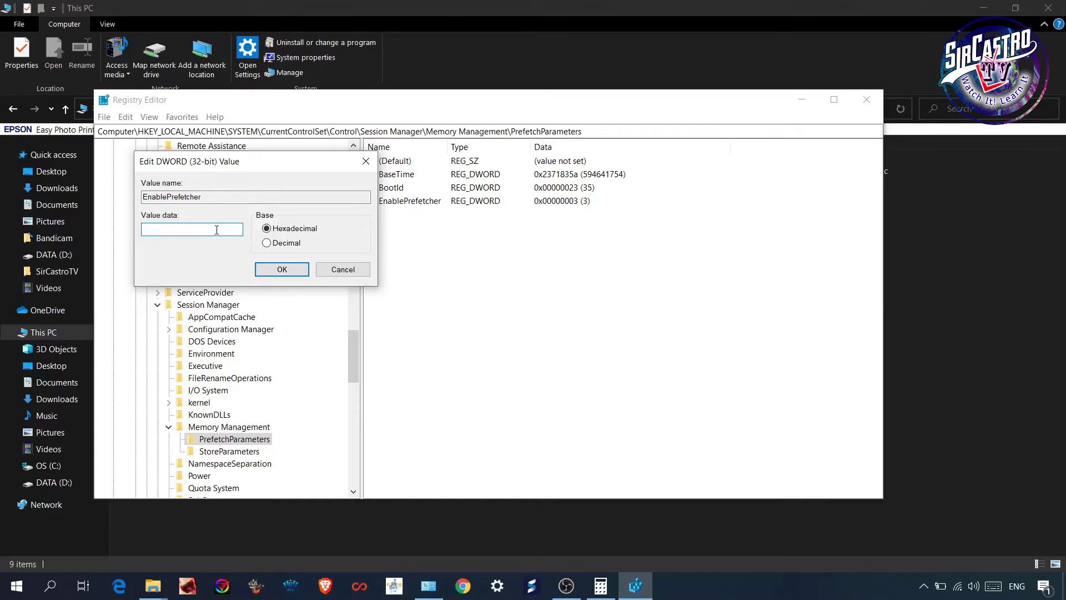
type("0")
key("BackSpace")
type("1")
key("BackSpace")
type("2")
key("BackSpace")
type("3")
key("BackSpace")
type("0")
left_click(284, 270)
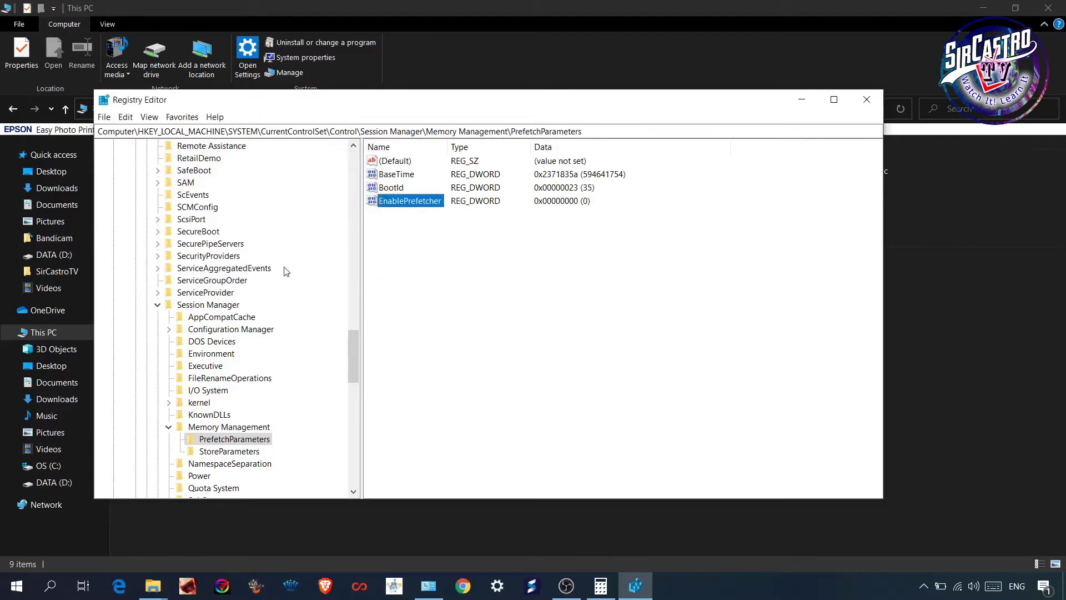
left_click(866, 101)
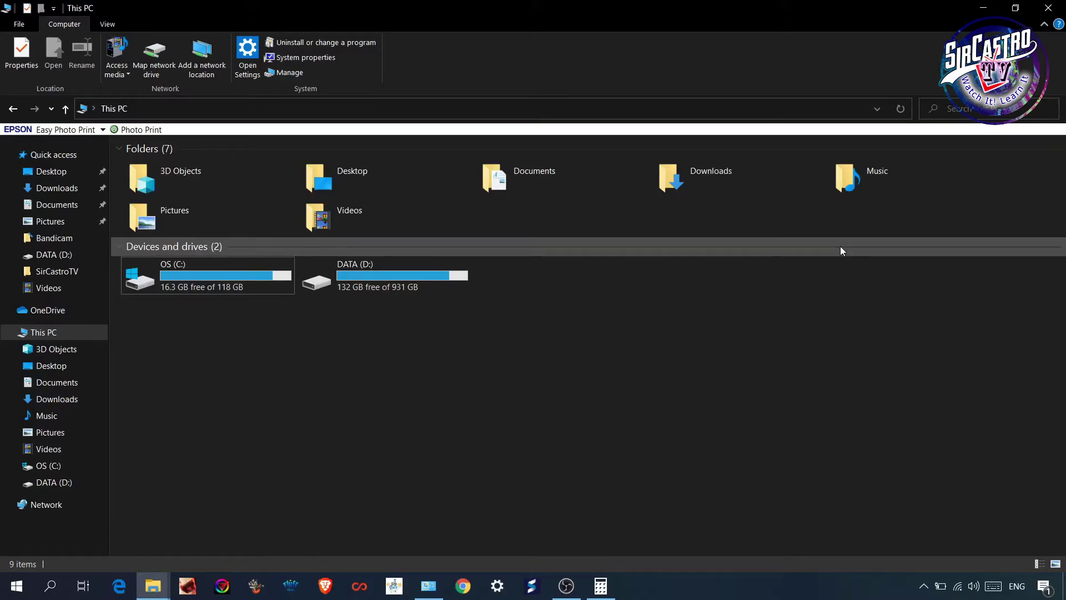
Step: Launch the Services console by running the services.msc command
key("super+r")
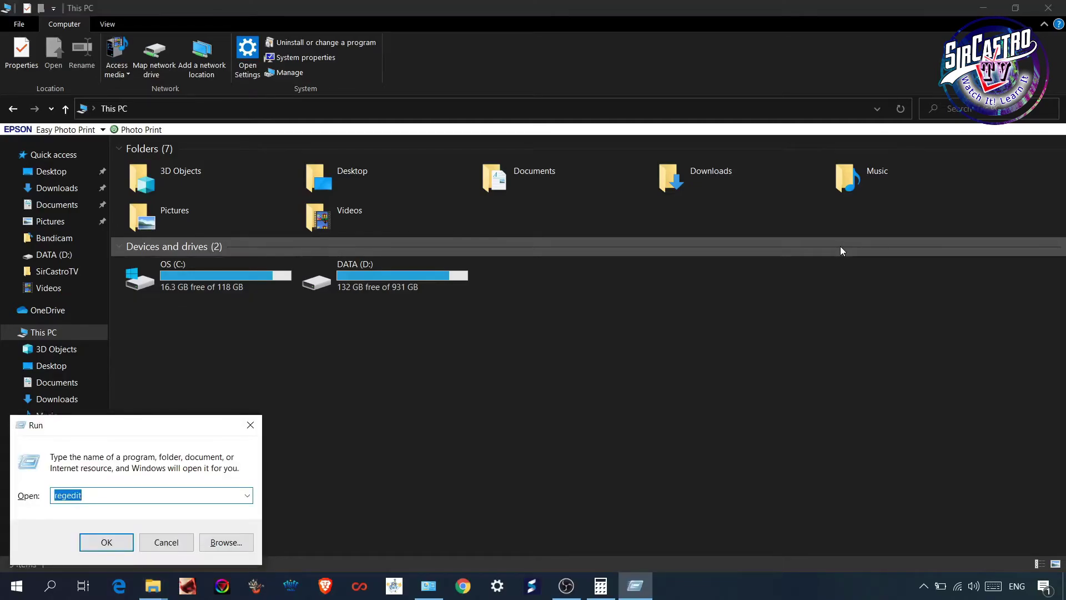
type("se")
key("Down")
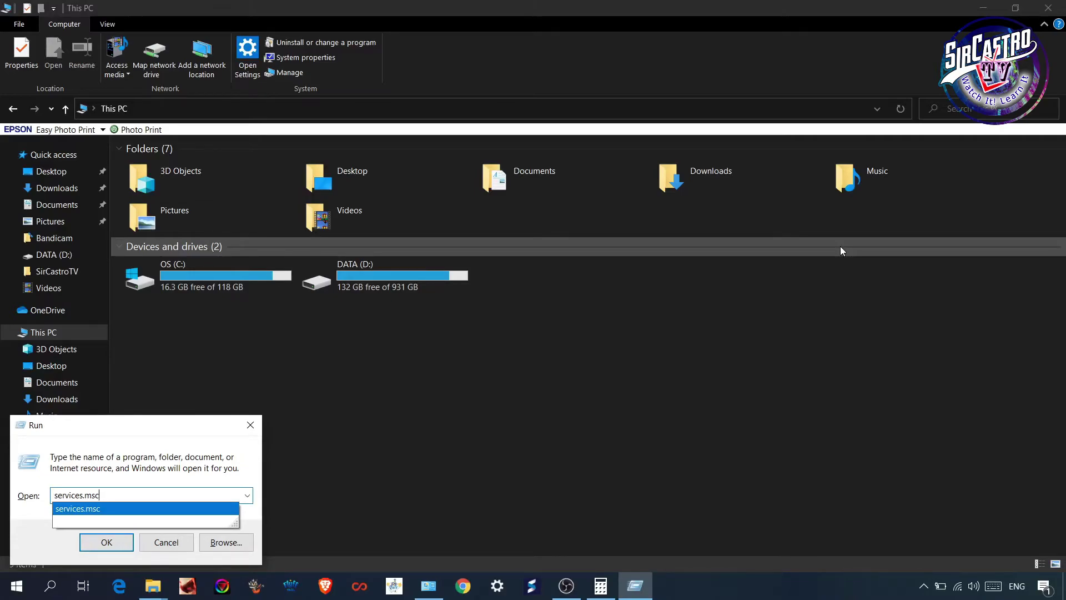
key("Return")
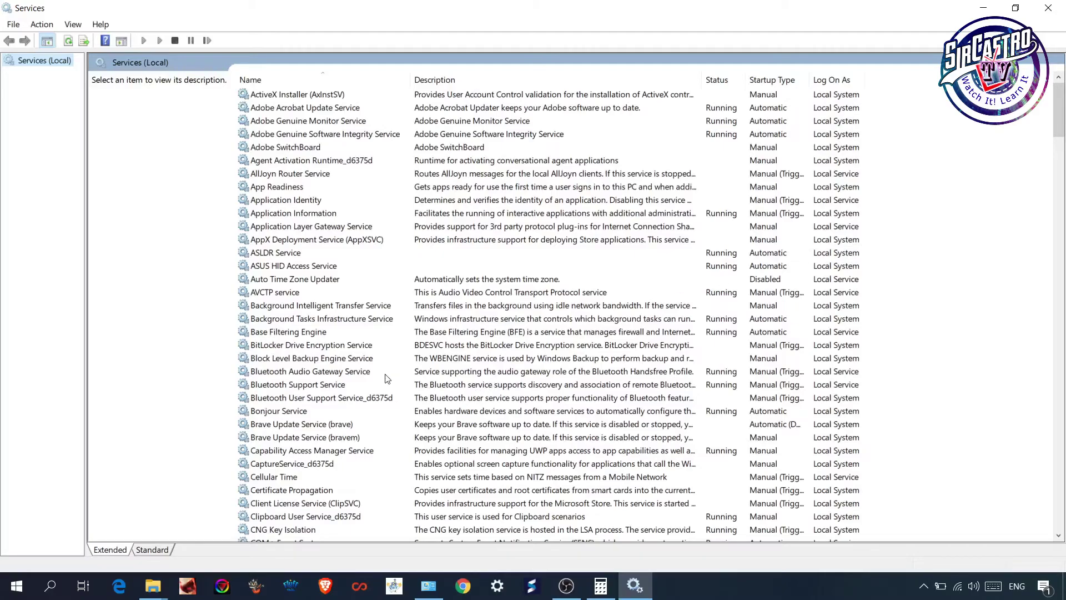
Step: Stop the SysMain service, set its startup type to Disabled and apply the change
left_click(371, 376)
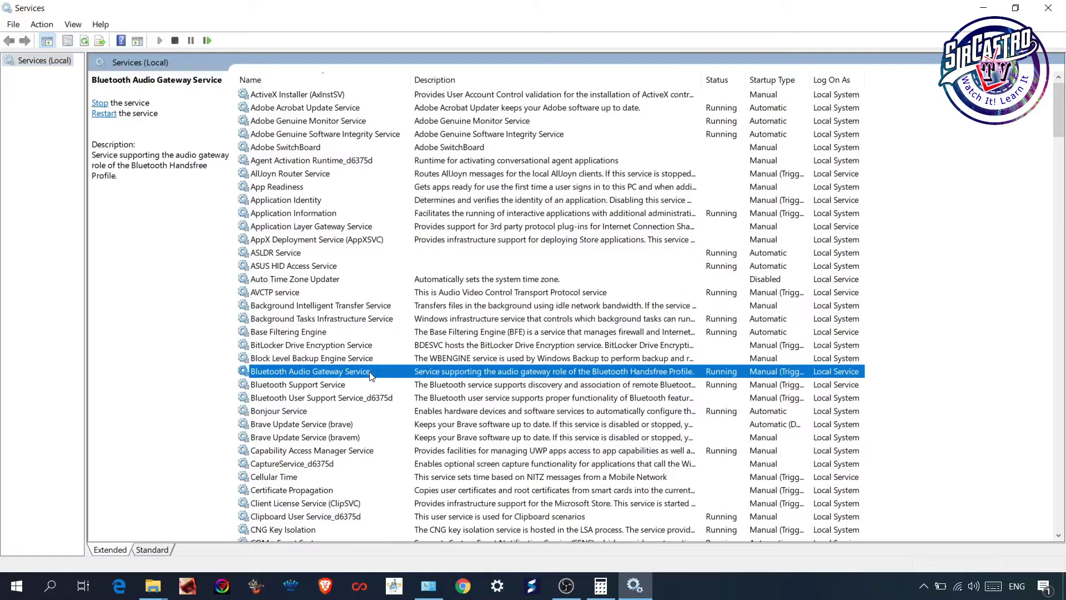
key("s")
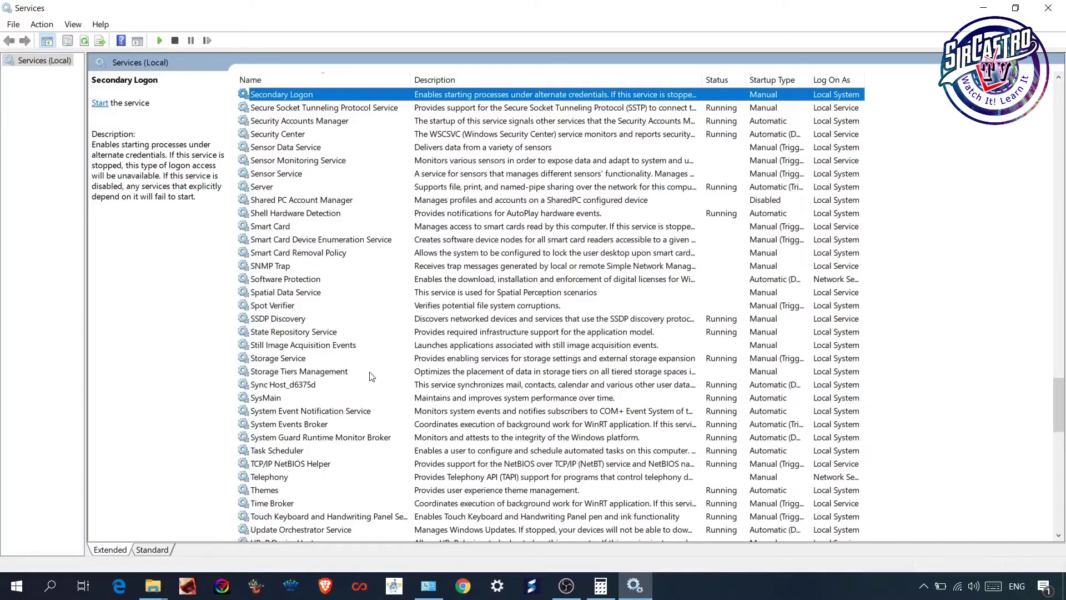
left_click(276, 398)
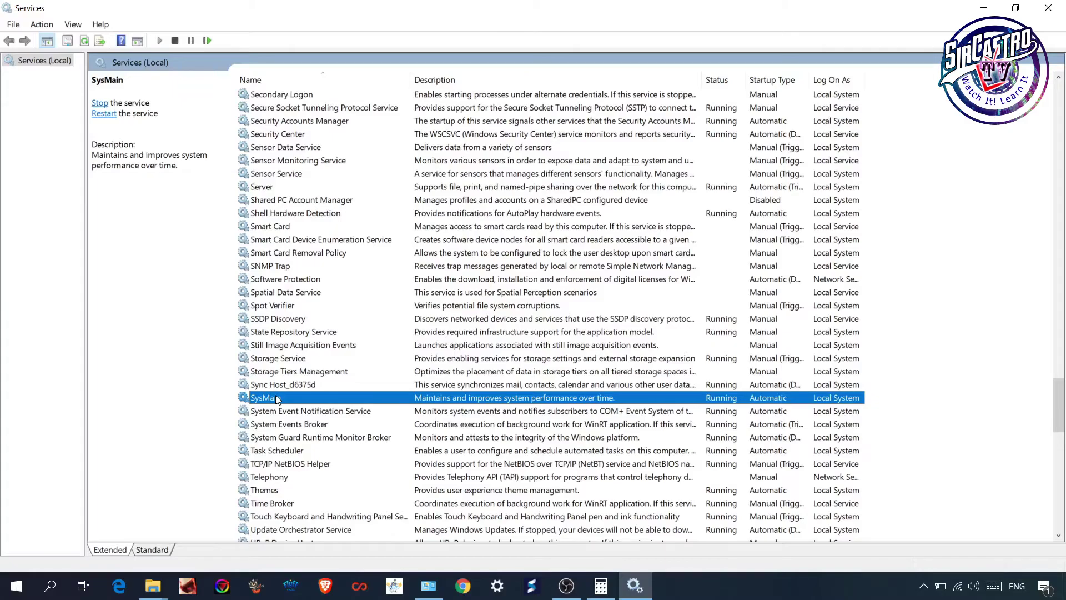
double_click(276, 398)
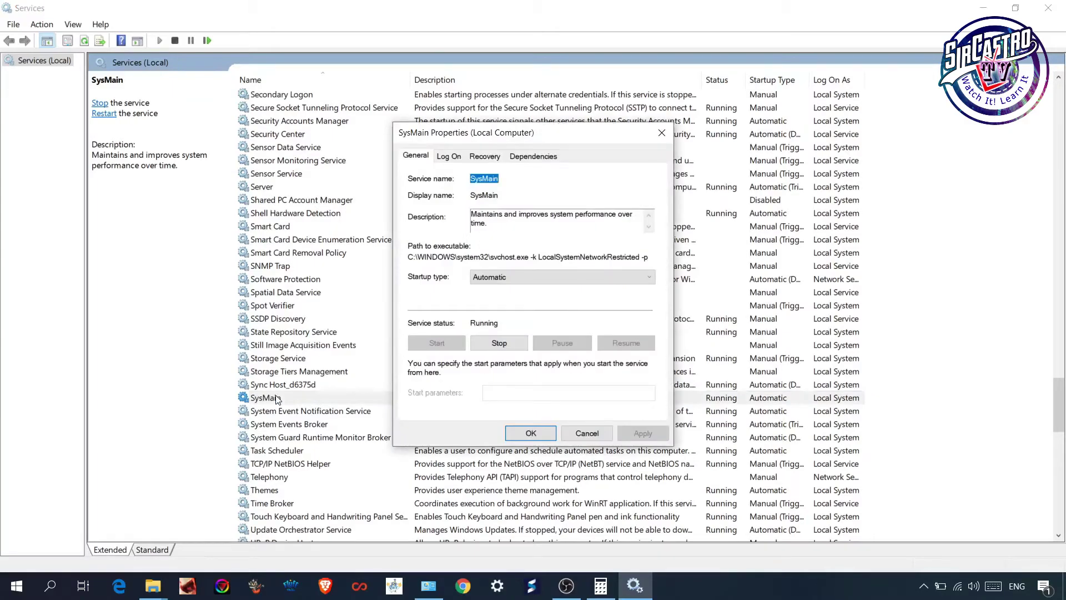
left_click(500, 343)
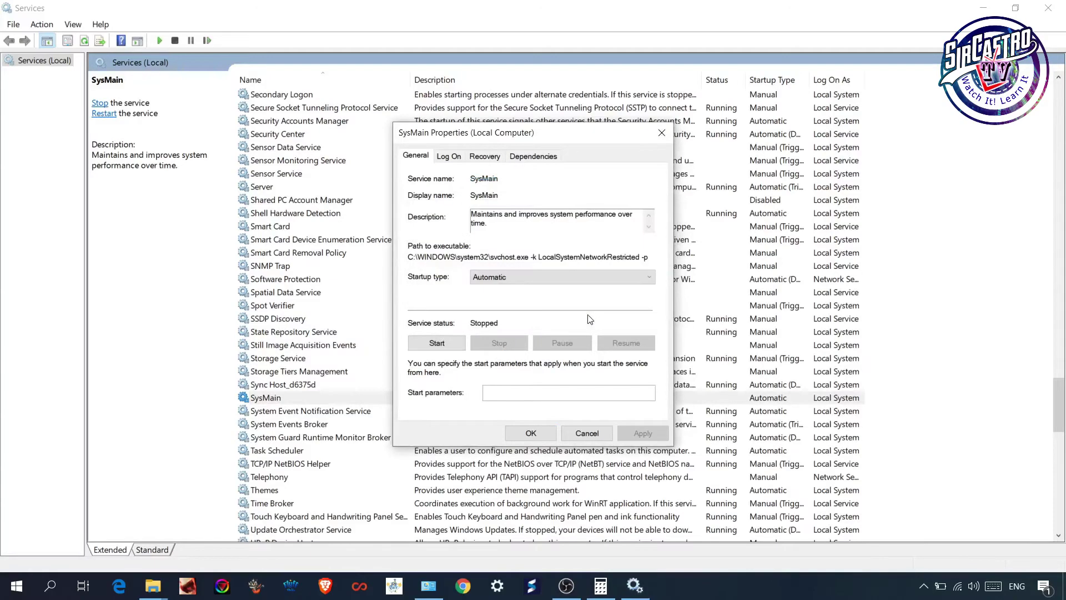
left_click(592, 276)
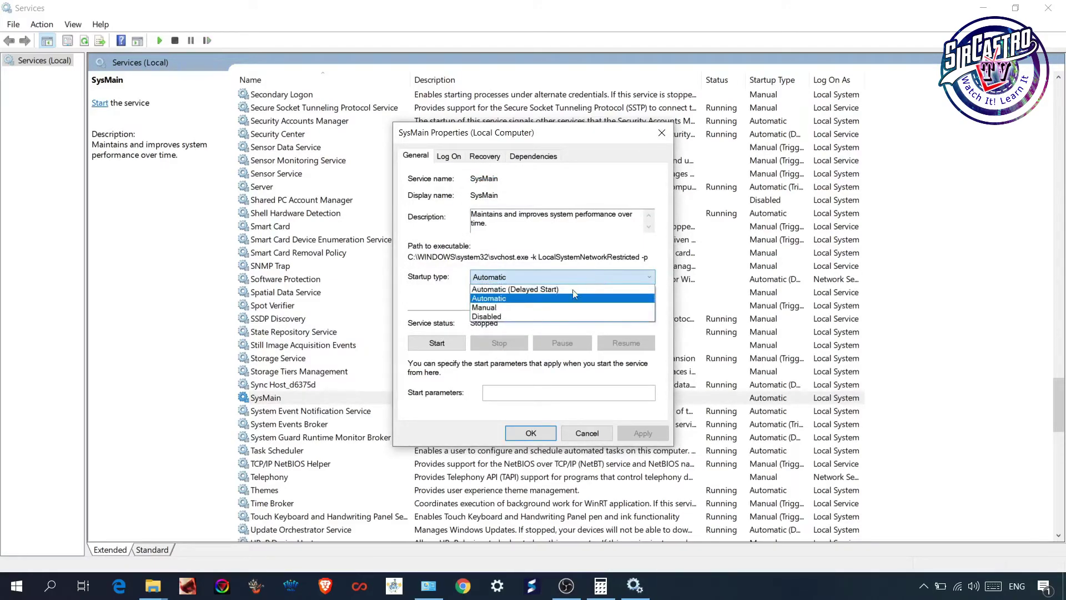
left_click(520, 316)
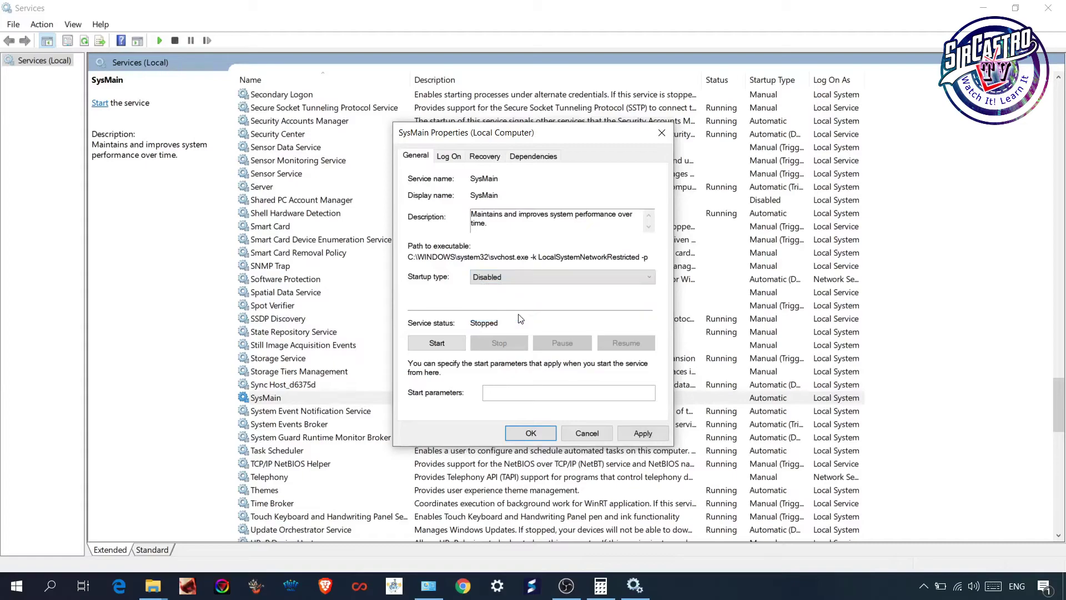
left_click(643, 433)
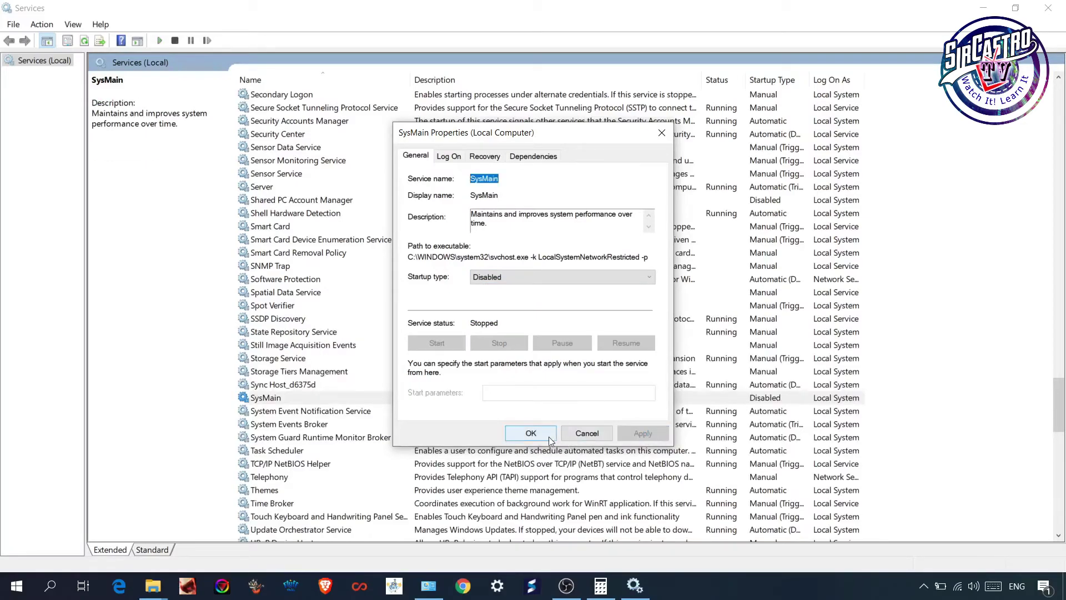
left_click(530, 434)
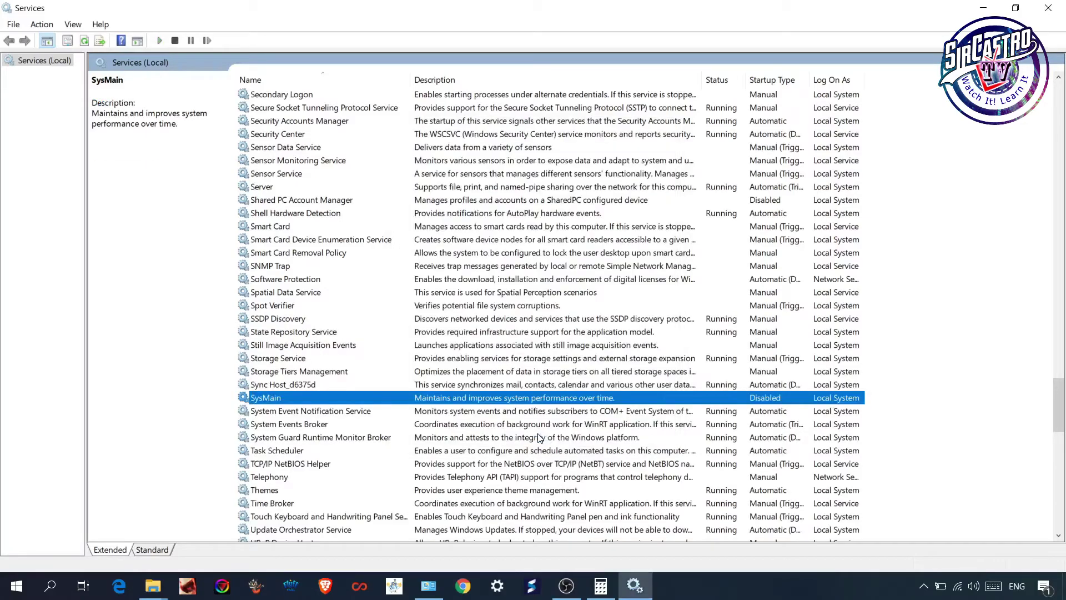
Step: Find and select the Windows Search service in the services list
left_click(389, 426)
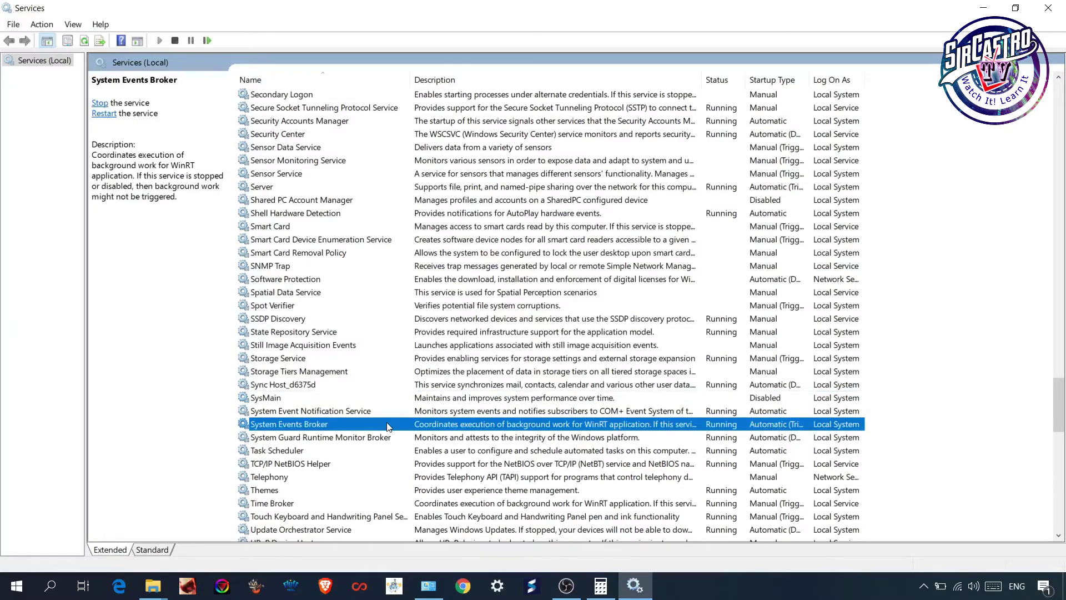
key("w")
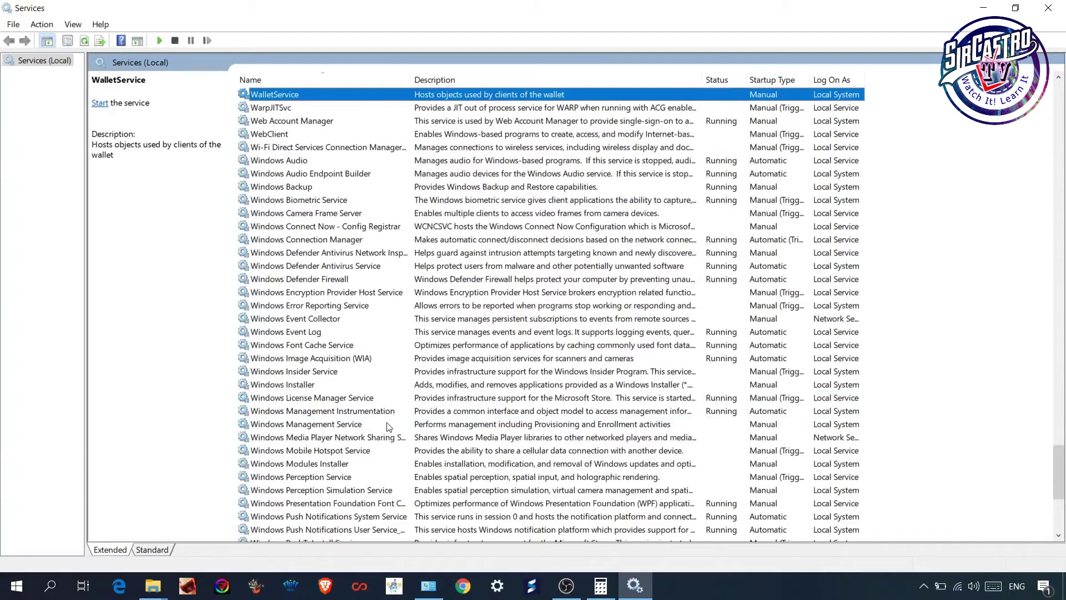
left_click(365, 441)
key("Down")
key("Down")
key("Down")
key("Down")
key("Down")
key("Down")
key("Down")
key("Down")
key("Down")
key("Down")
key("Down")
key("Down")
key("Down")
key("Down")
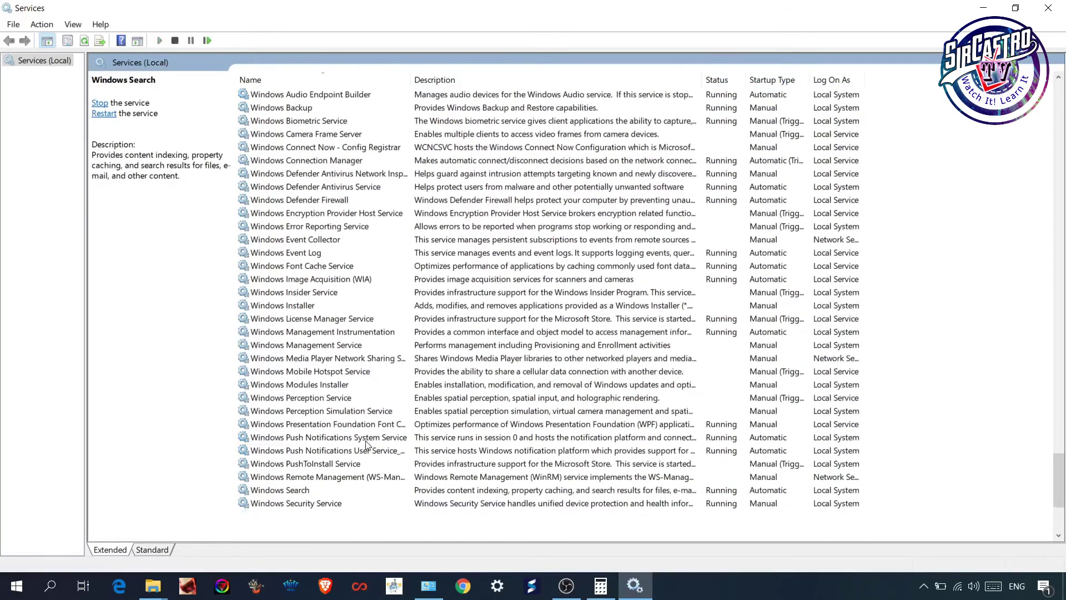
key("Up")
key("Up")
key("Up")
key("Up")
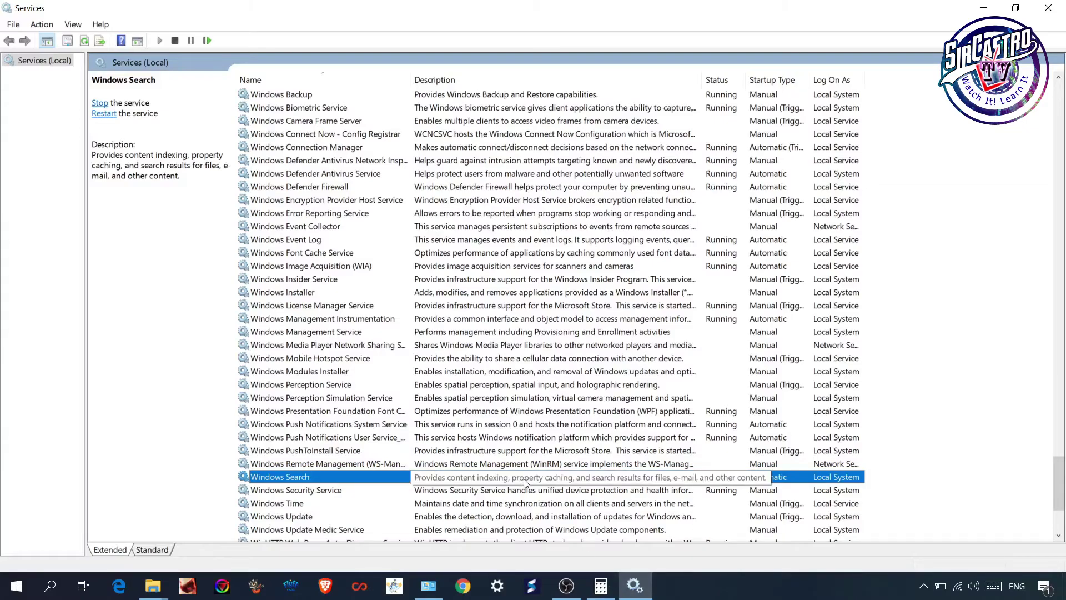
Step: Stop the Windows Search service, apply the Disabled startup type and close the Services console
double_click(392, 481)
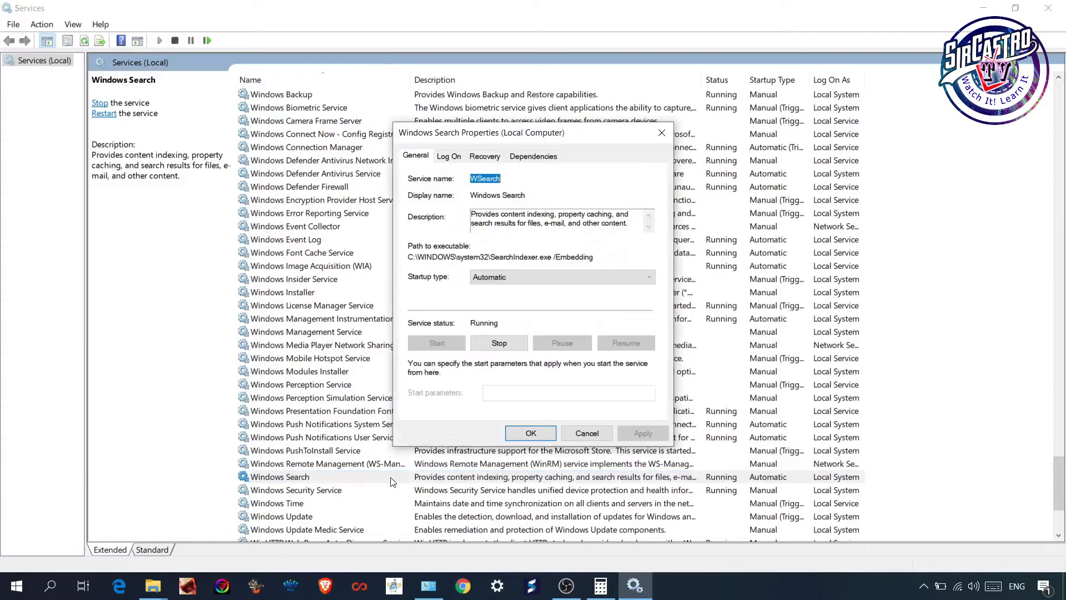
left_click(496, 345)
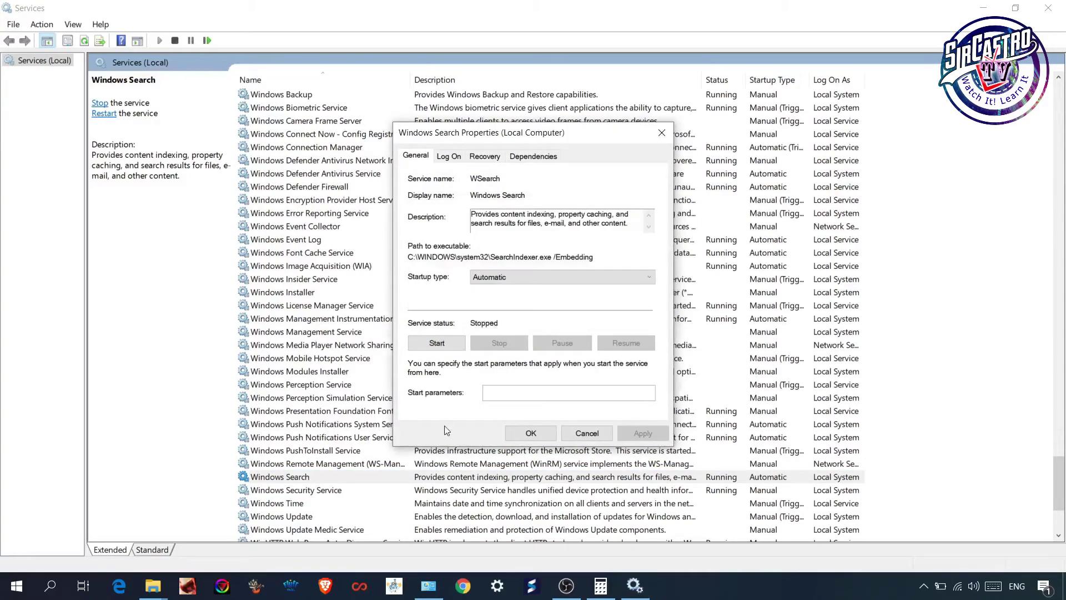
left_click(539, 277)
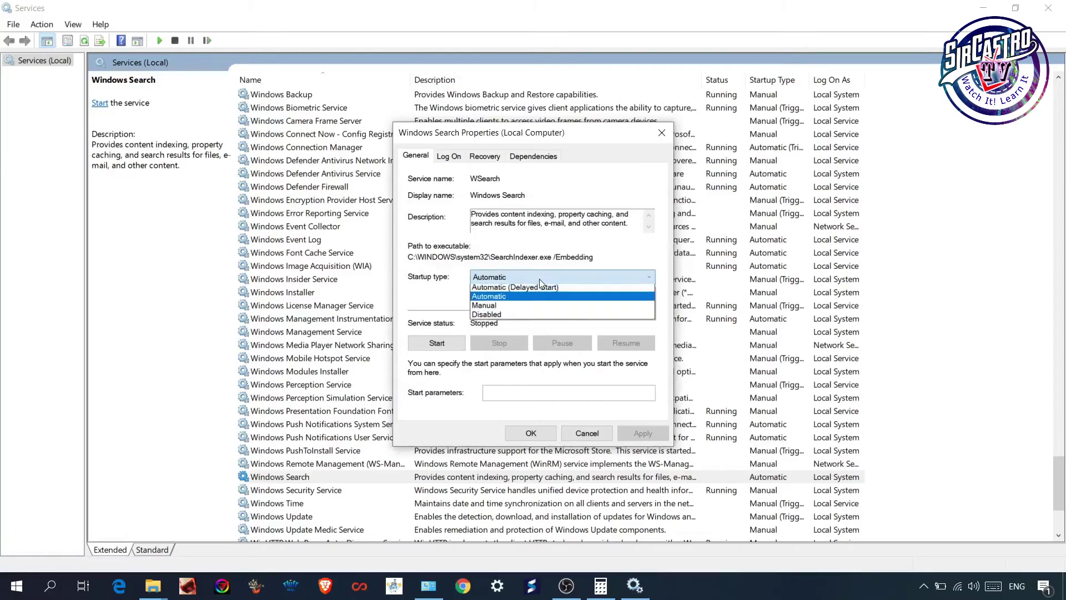
left_click(506, 314)
left_click(644, 434)
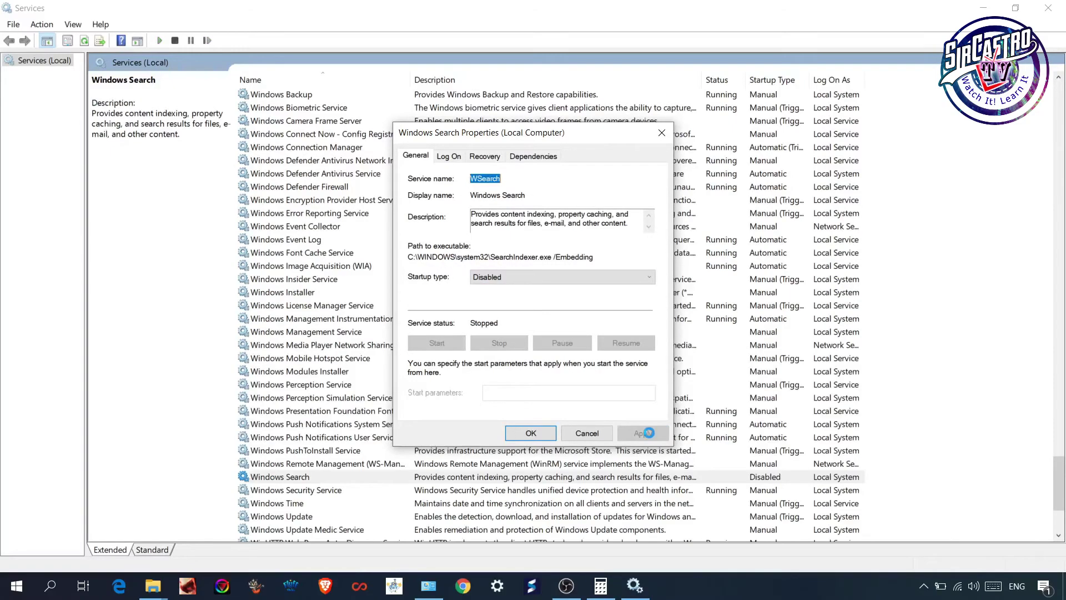
left_click(531, 434)
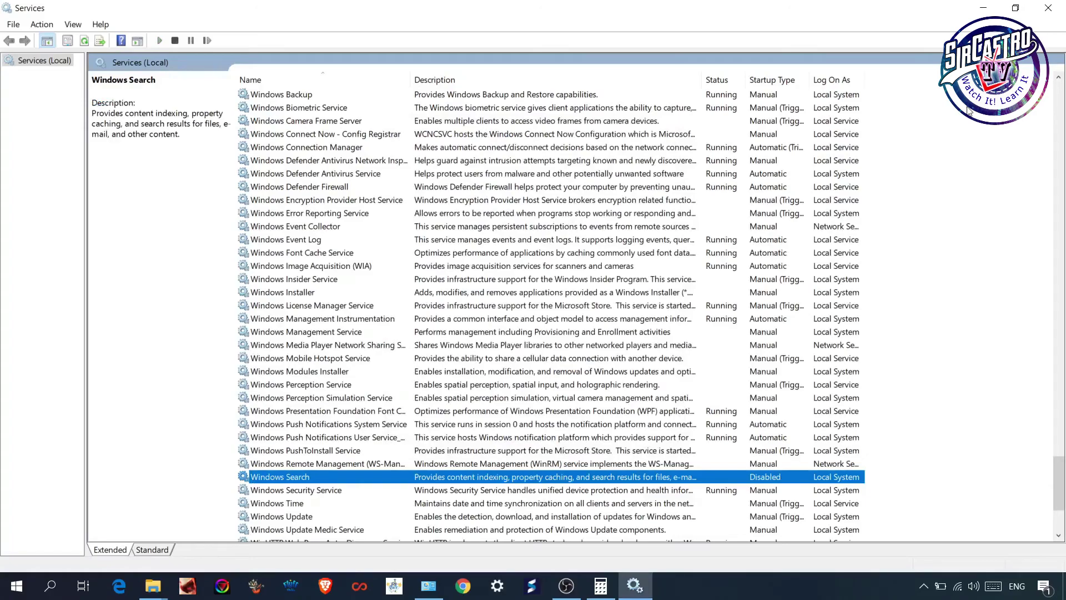
left_click(1047, 16)
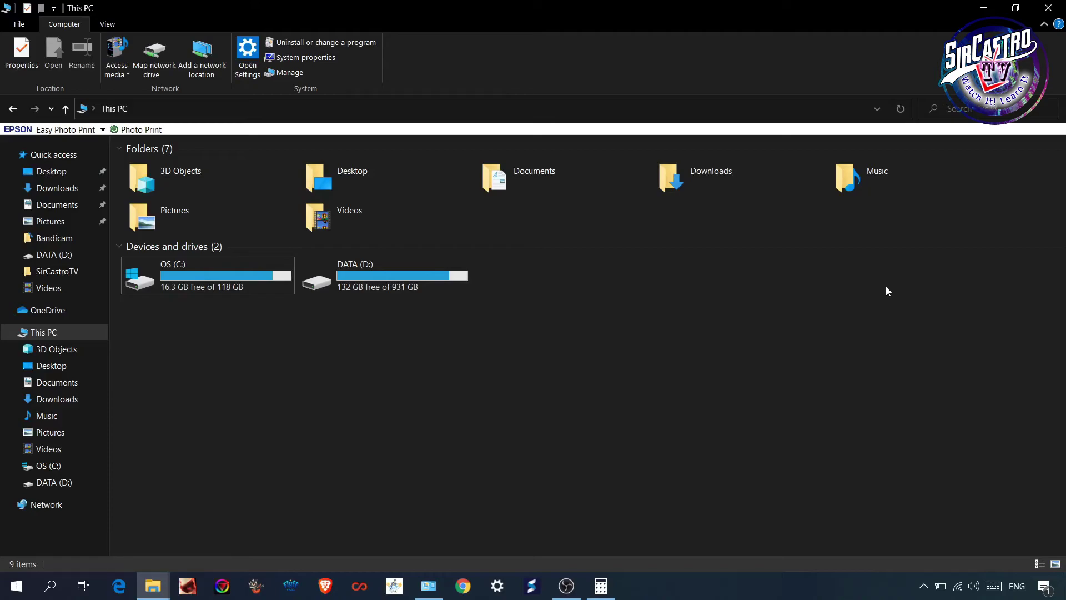
Step: Open Device Manager from This PC's system properties, collapse Network adapters and expand Disk drives
right_click(46, 333)
left_click(117, 516)
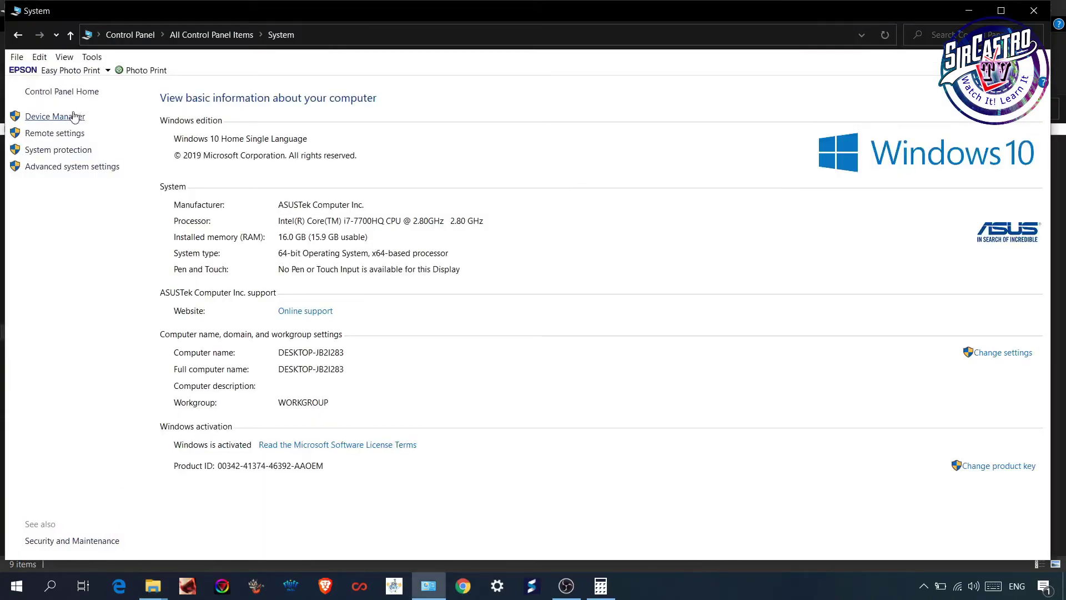
left_click(72, 116)
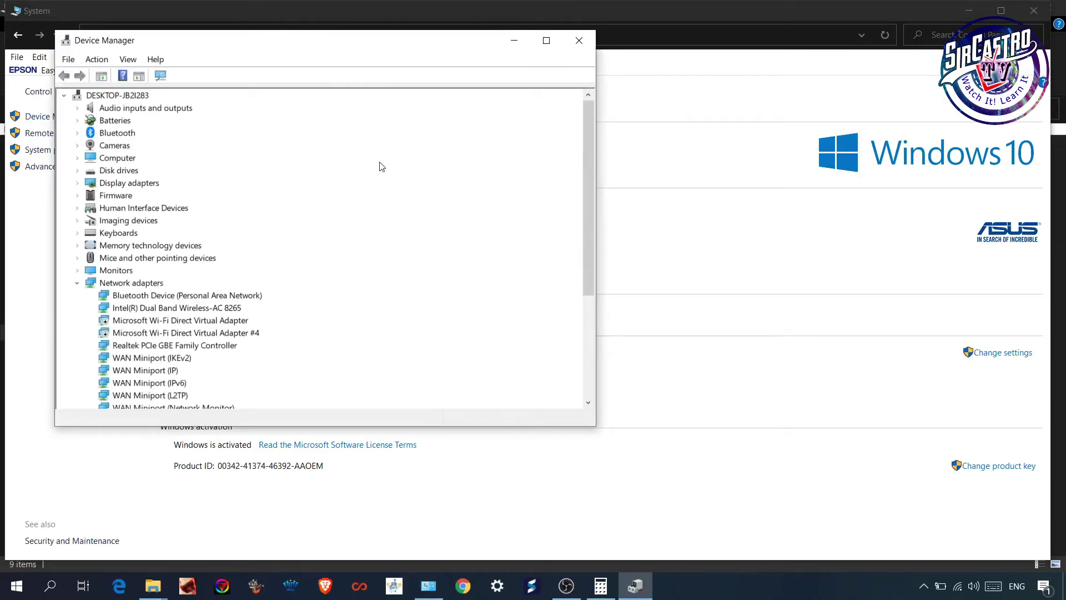
left_click(77, 282)
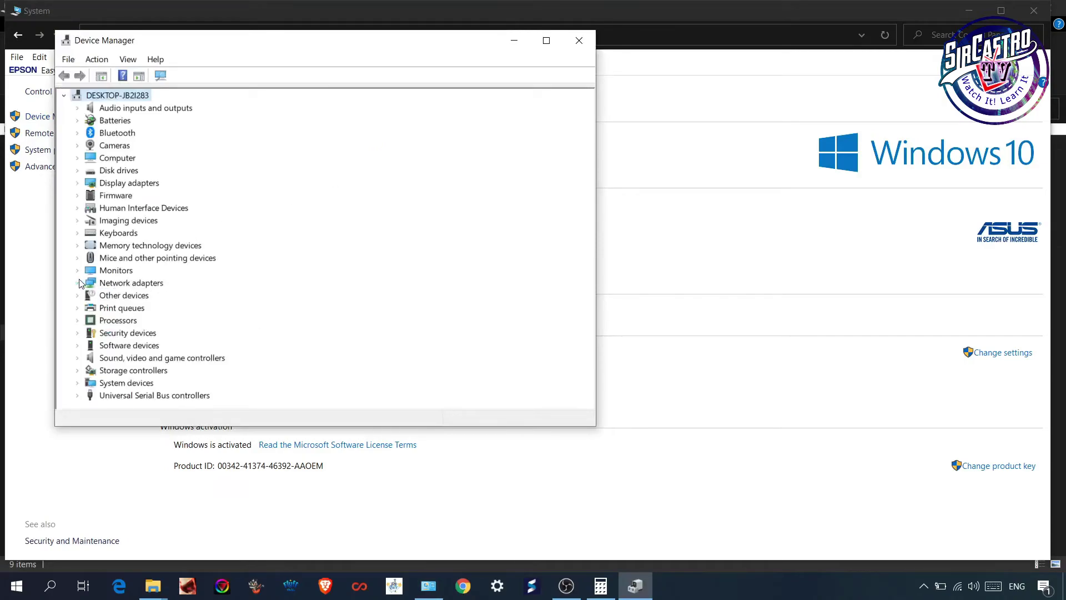
left_click(83, 171)
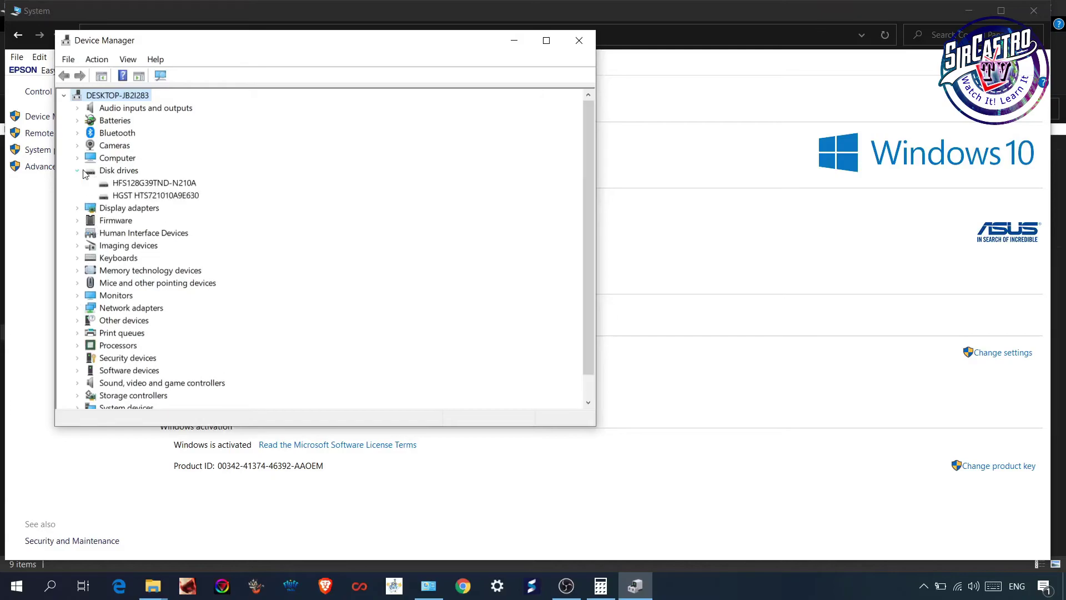
Step: Check the write-caching policy of the HFS128G39TND-N210A and HGST HTS721010A9E630 disk drives
left_click(141, 184)
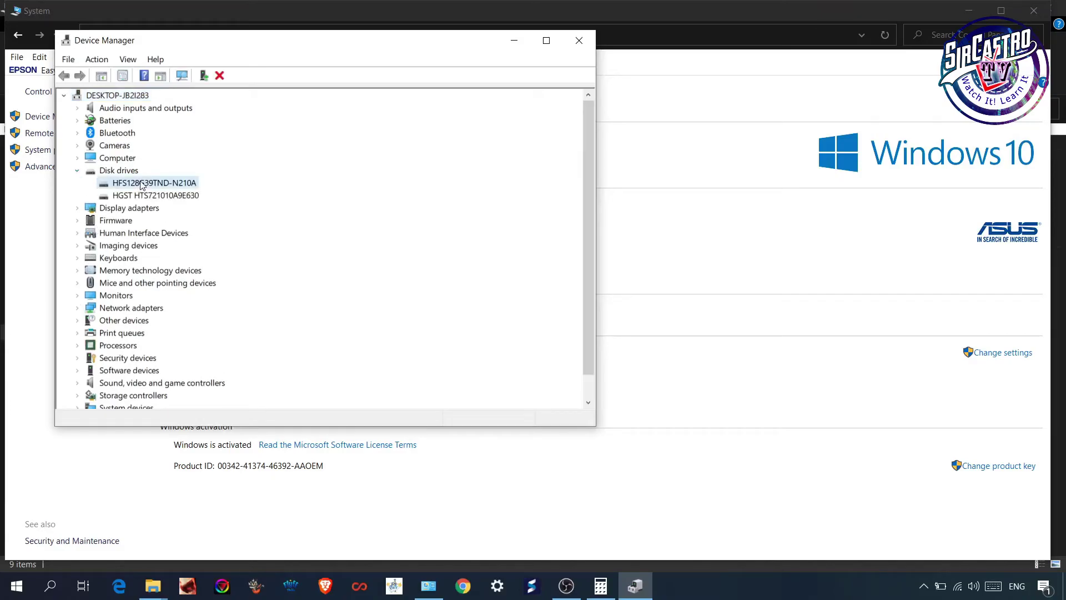
double_click(174, 185)
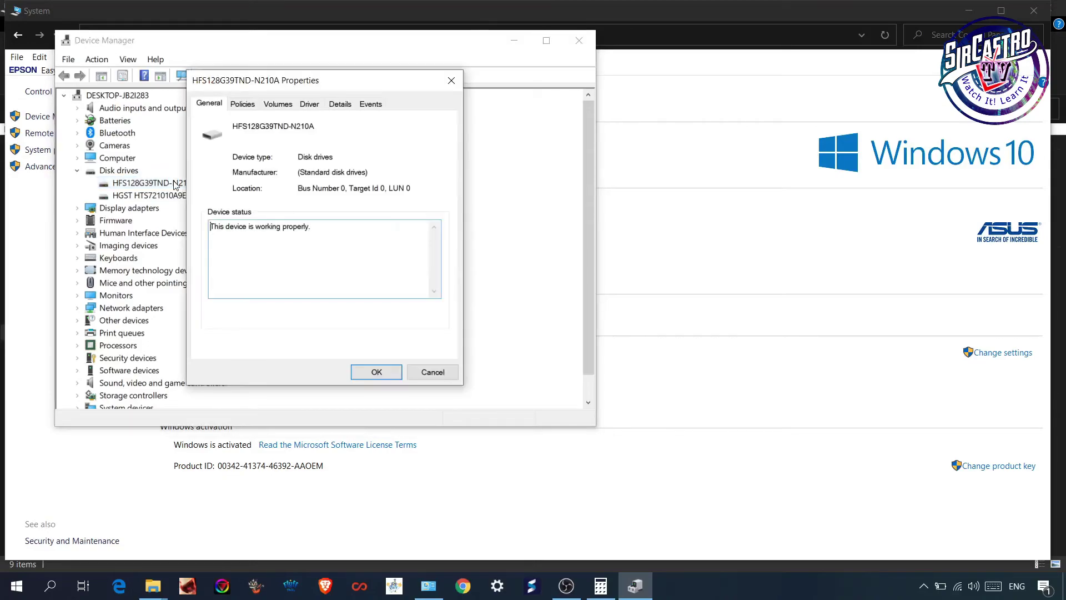
left_click(242, 104)
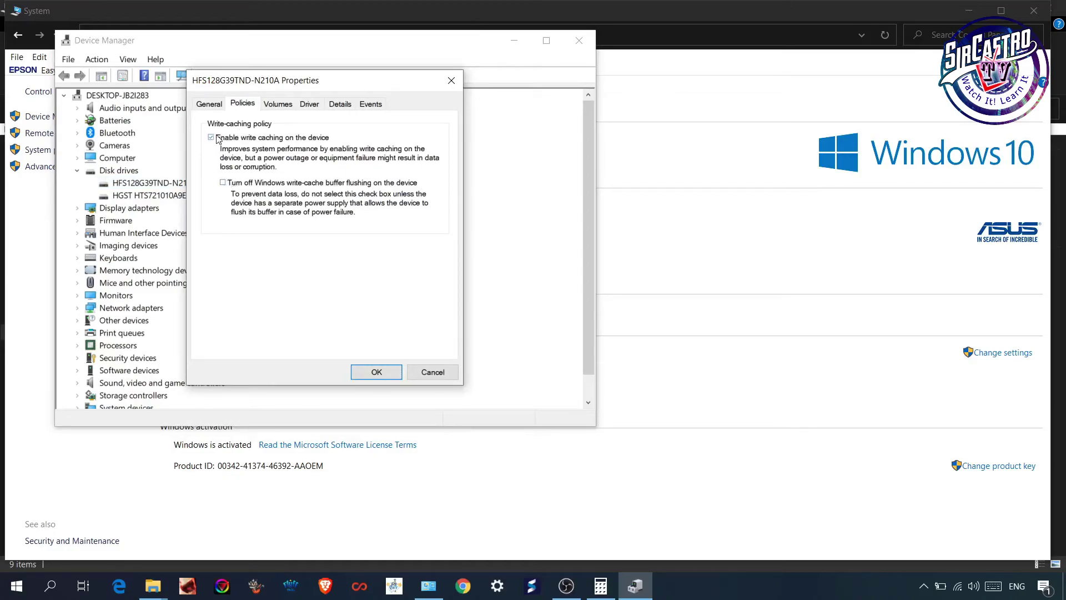
left_click(378, 372)
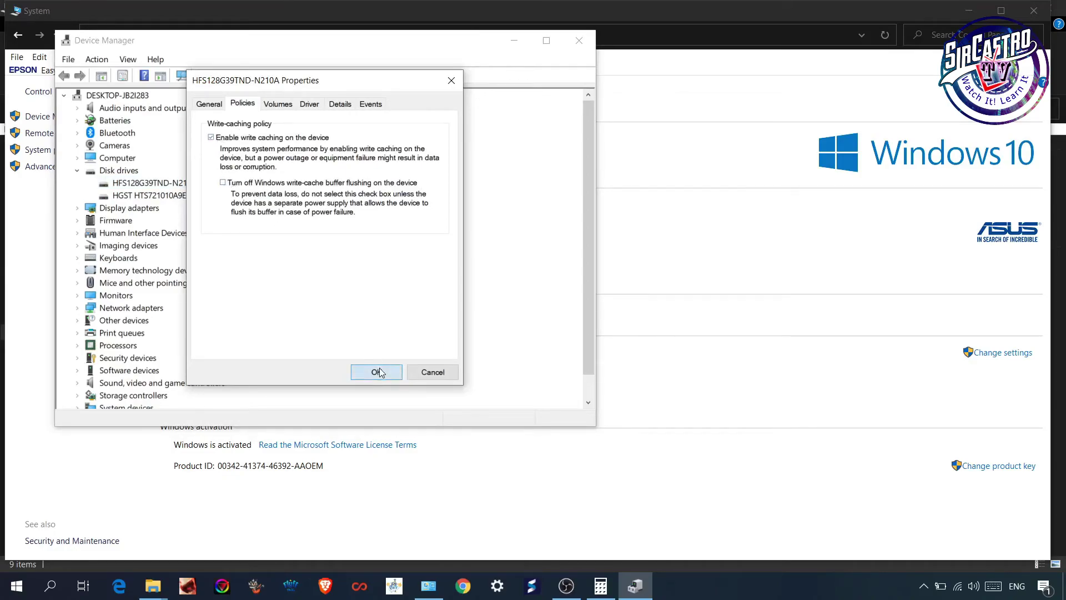
double_click(184, 195)
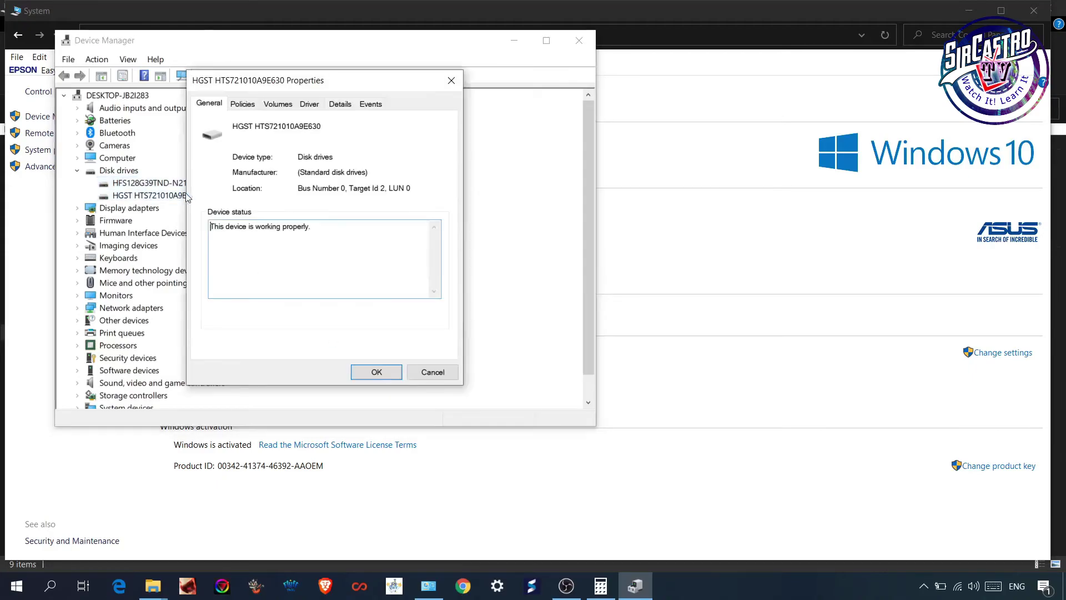
left_click(240, 105)
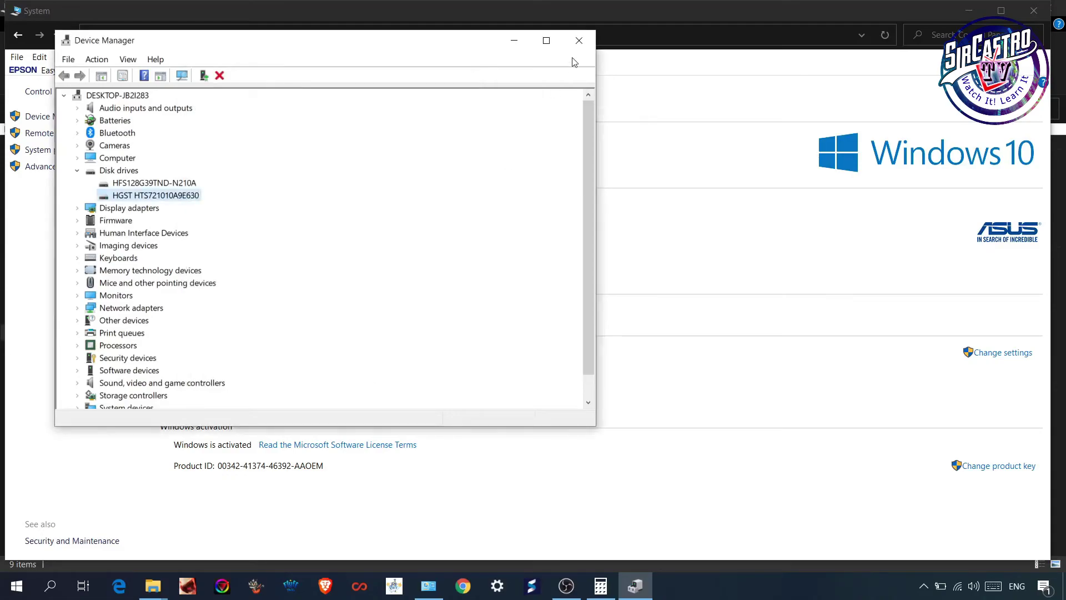
Step: Close Device Manager, the System window and File Explorer to return to the desktop
left_click(580, 40)
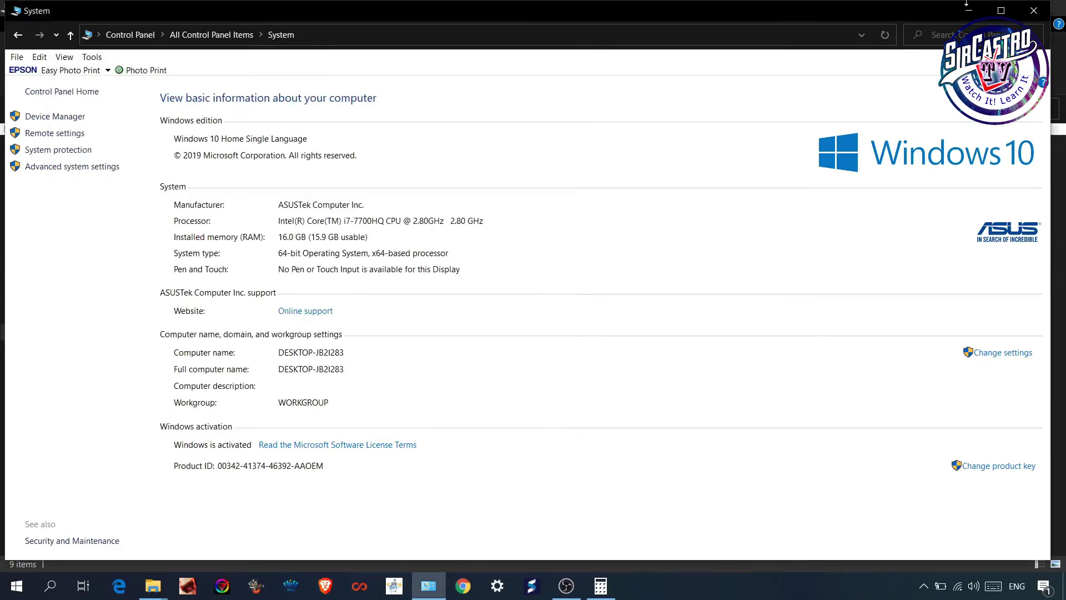
left_click(1035, 20)
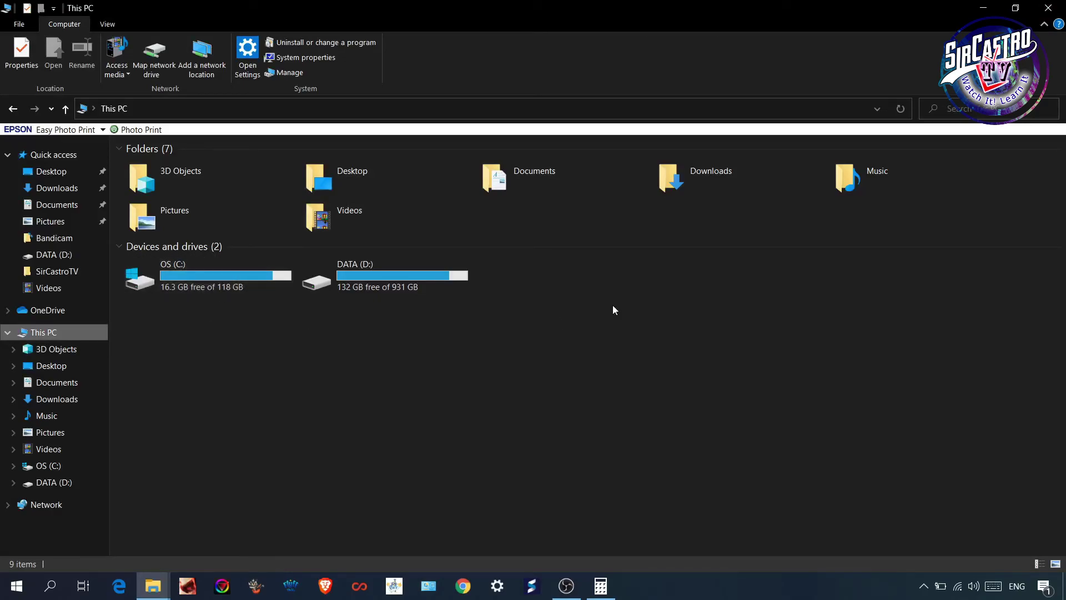
left_click(1048, 8)
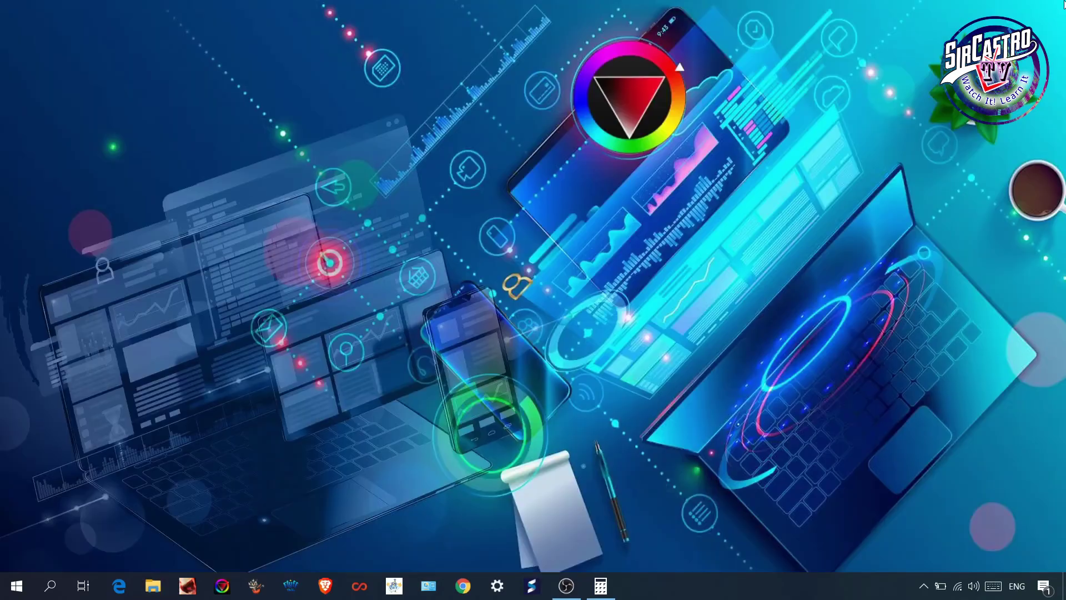